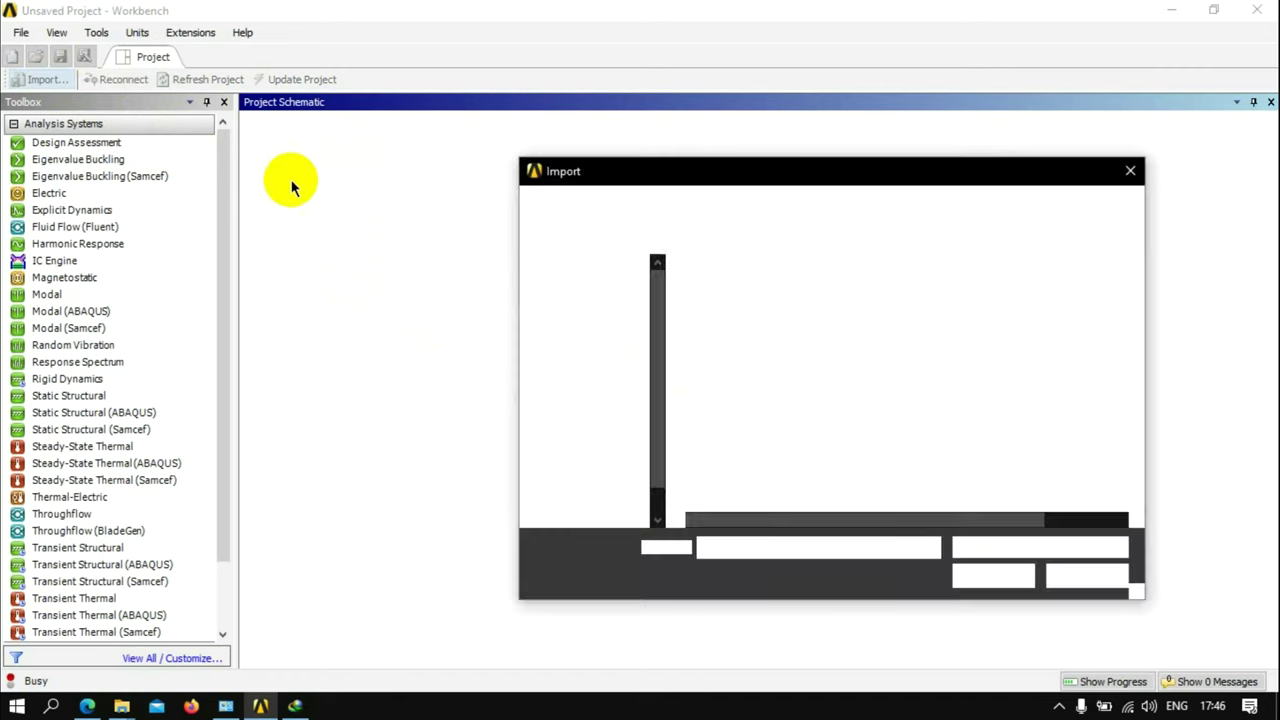
# Bring in the fan 5 blade .1.STEP file as Geometry and edit it in DesignModeler
pyautogui.click(1124, 175)
pyautogui.moveTo(121, 706)
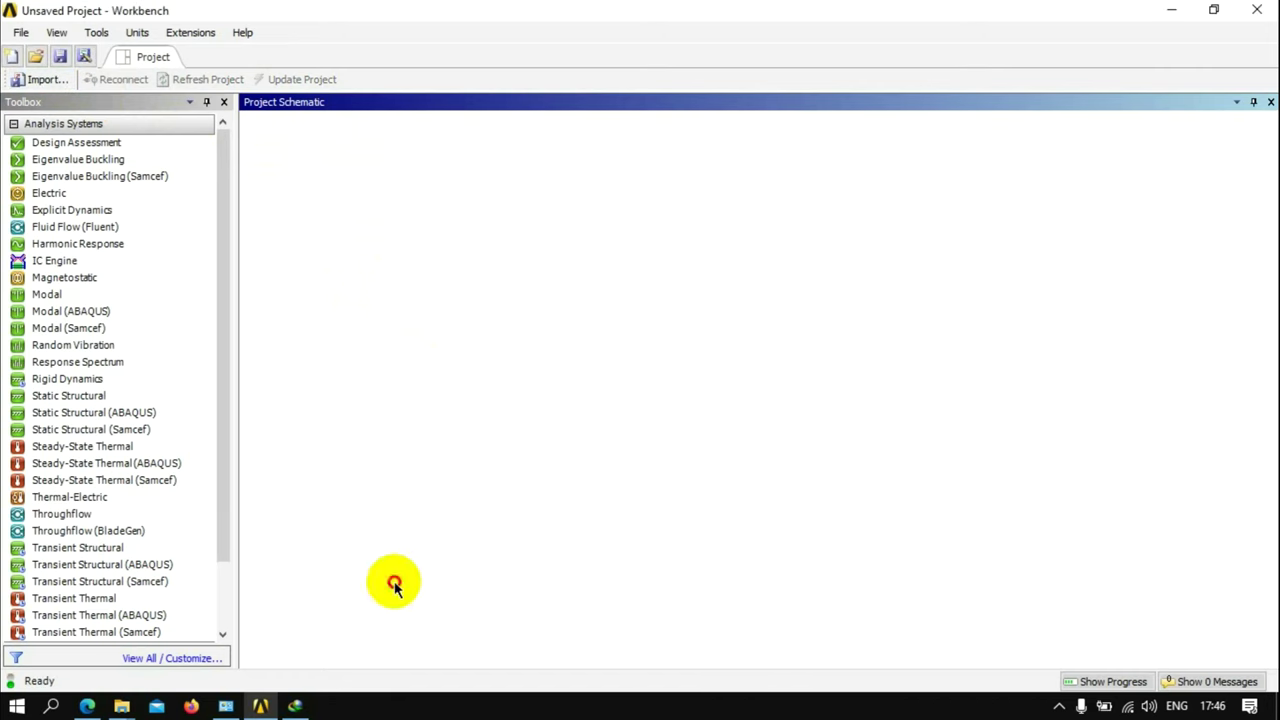
pyautogui.click(238, 672)
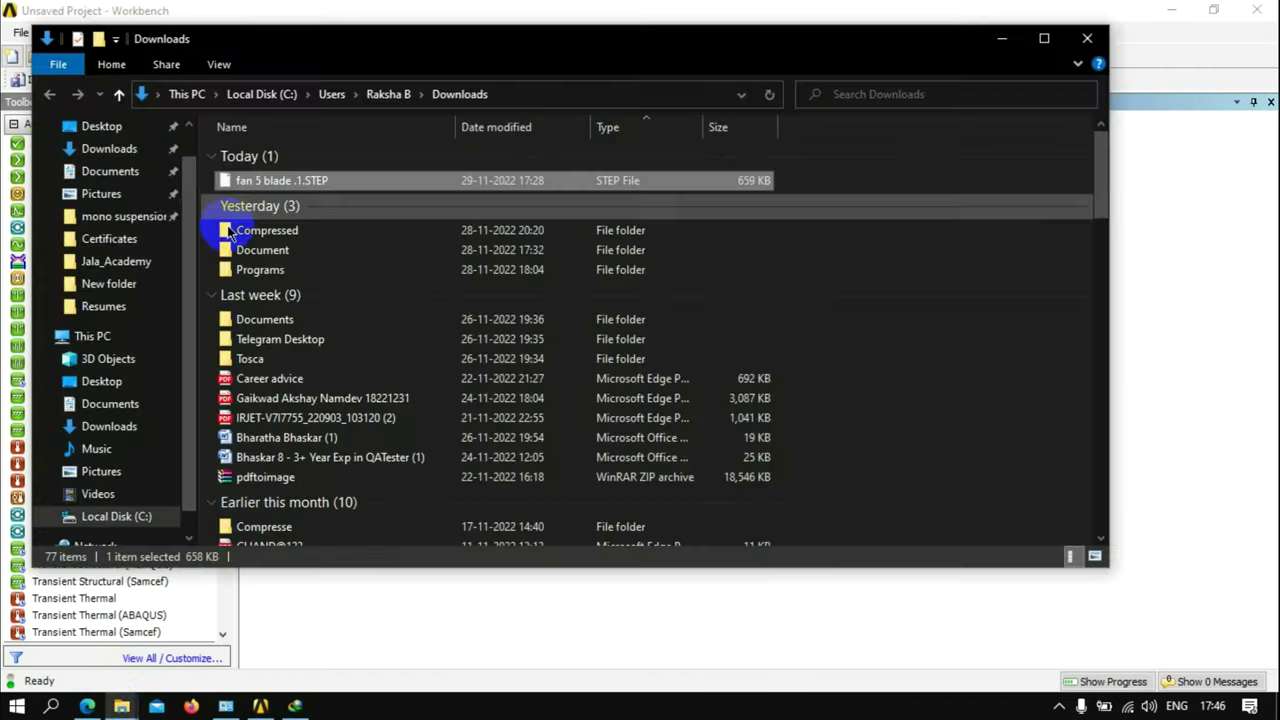
pyautogui.click(1002, 38)
pyautogui.click(366, 200)
pyautogui.rightClick(368, 203)
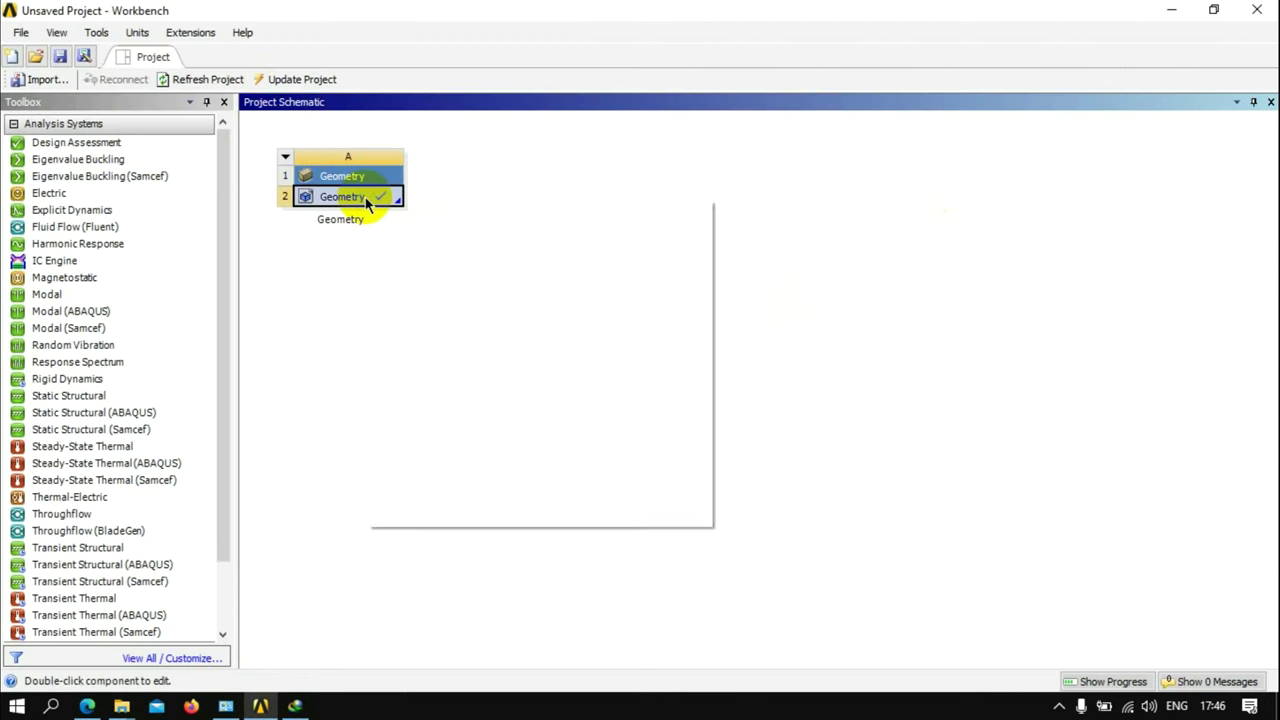
pyautogui.click(430, 209)
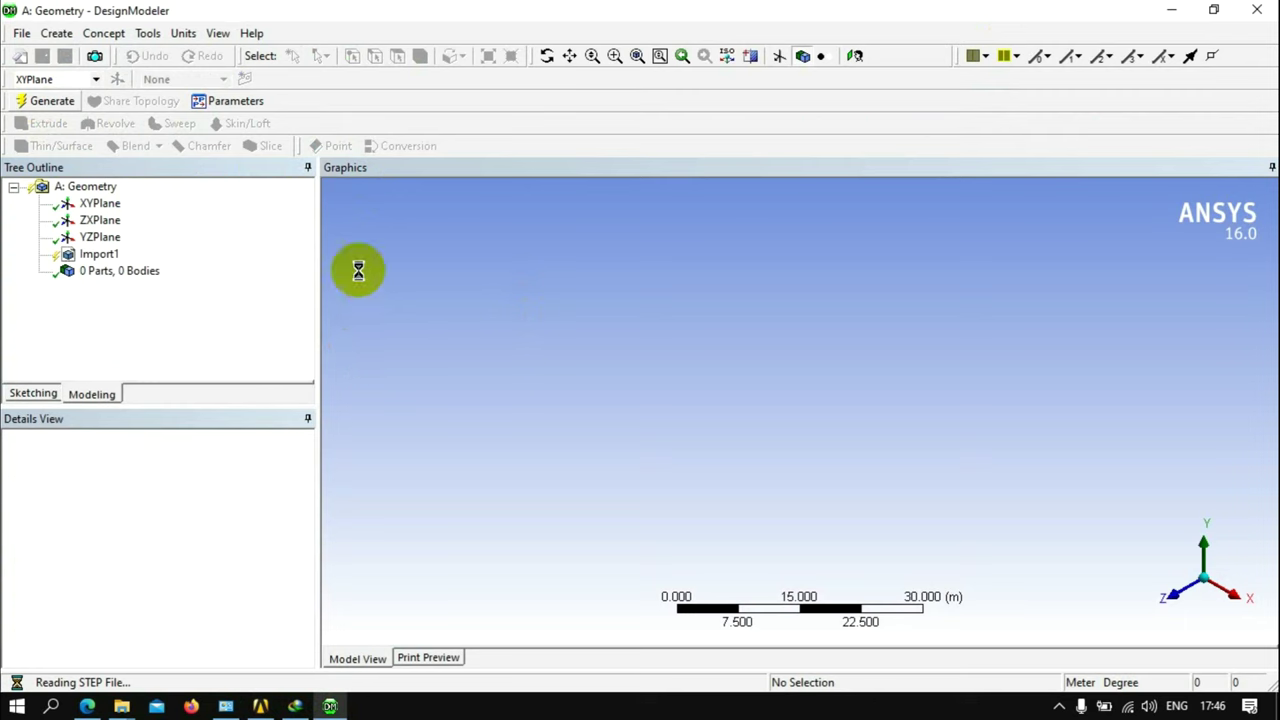
# Switch the model units to millimetres and view the fan face-on along Z
pyautogui.click(177, 34)
pyautogui.click(200, 91)
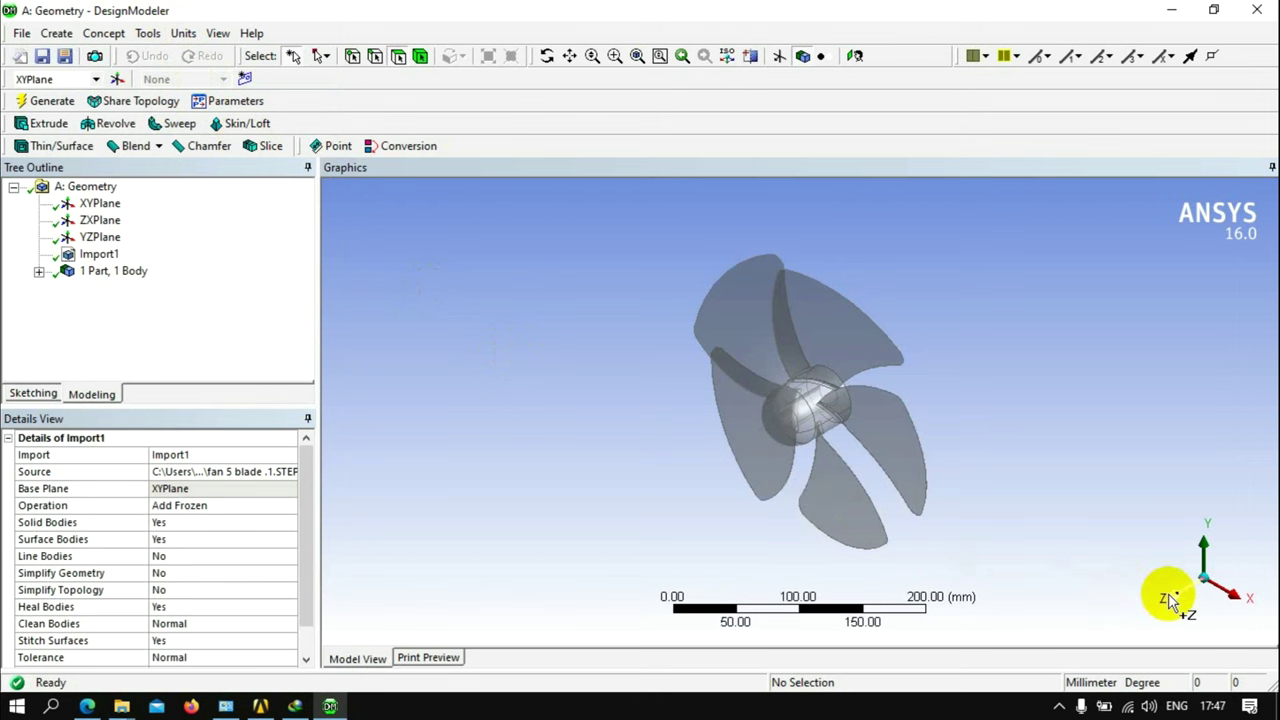
pyautogui.click(1166, 596)
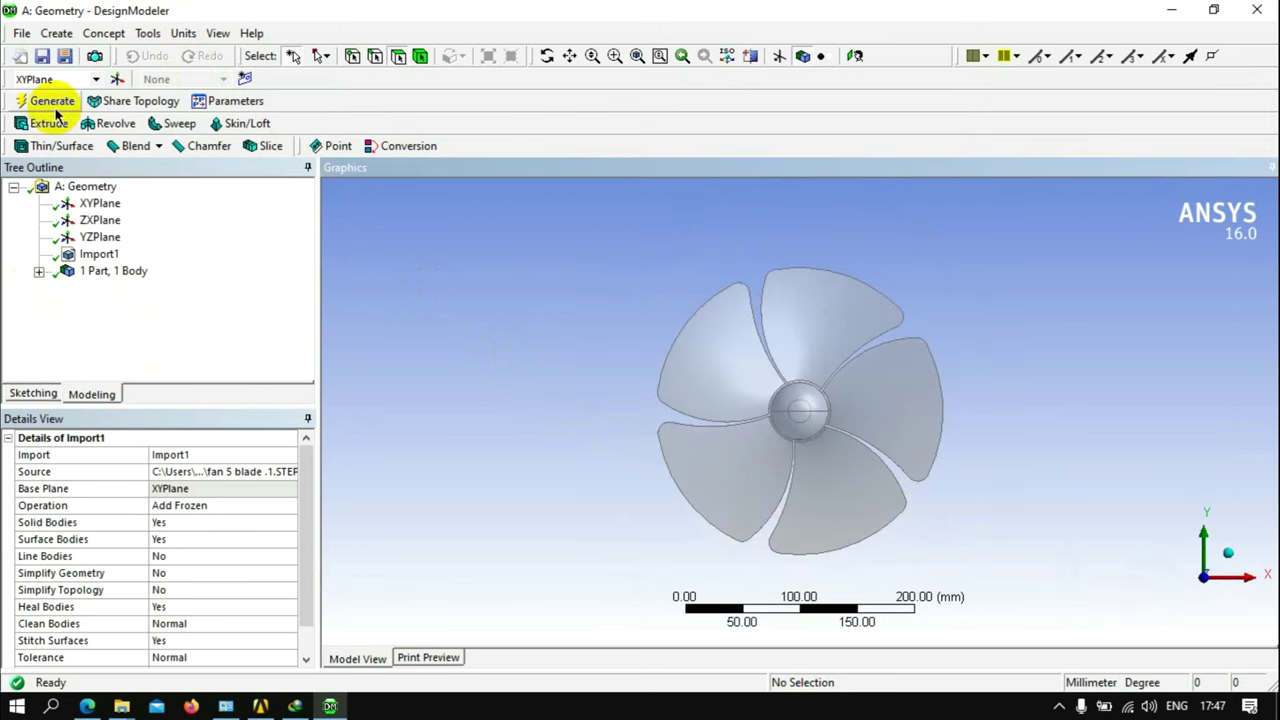
# Create Sketch1 on XYPlane with a circle centred at the origin just beyond the blade tips
pyautogui.click(245, 79)
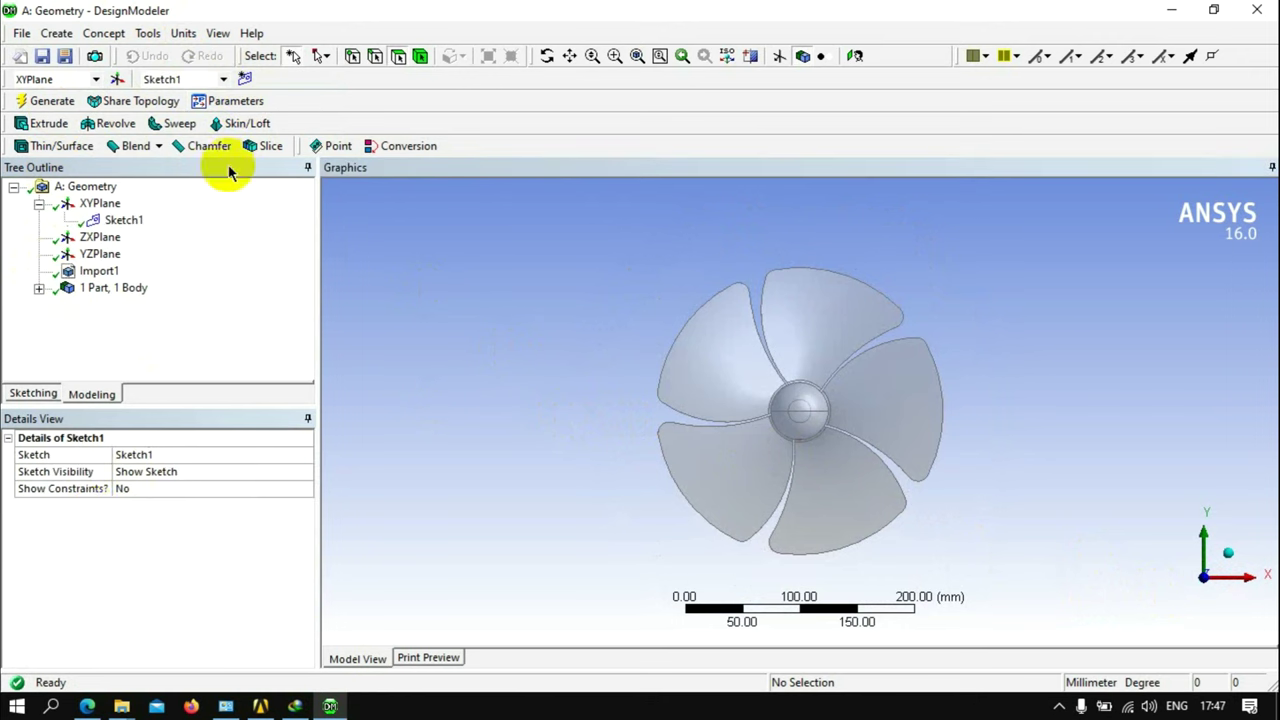
pyautogui.click(29, 393)
pyautogui.click(298, 313)
pyautogui.click(298, 313)
pyautogui.click(298, 313)
pyautogui.click(298, 313)
pyautogui.click(42, 278)
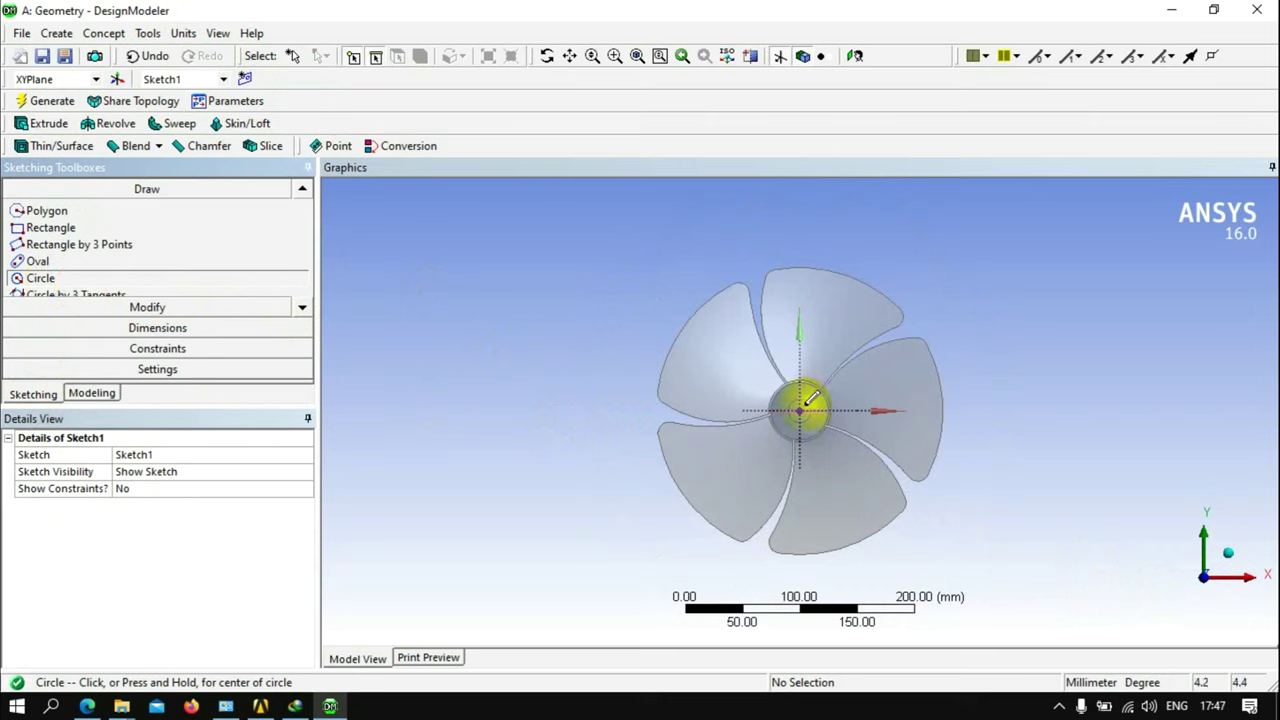
pyautogui.click(800, 409)
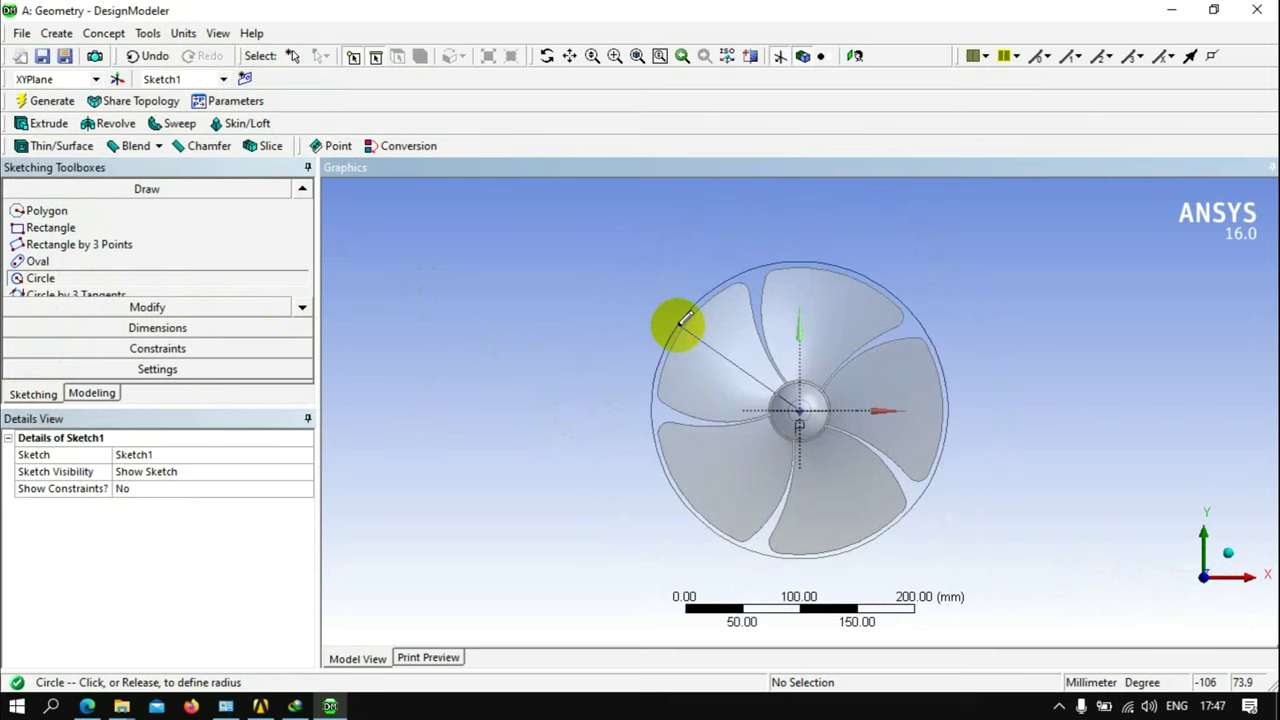
pyautogui.click(670, 328)
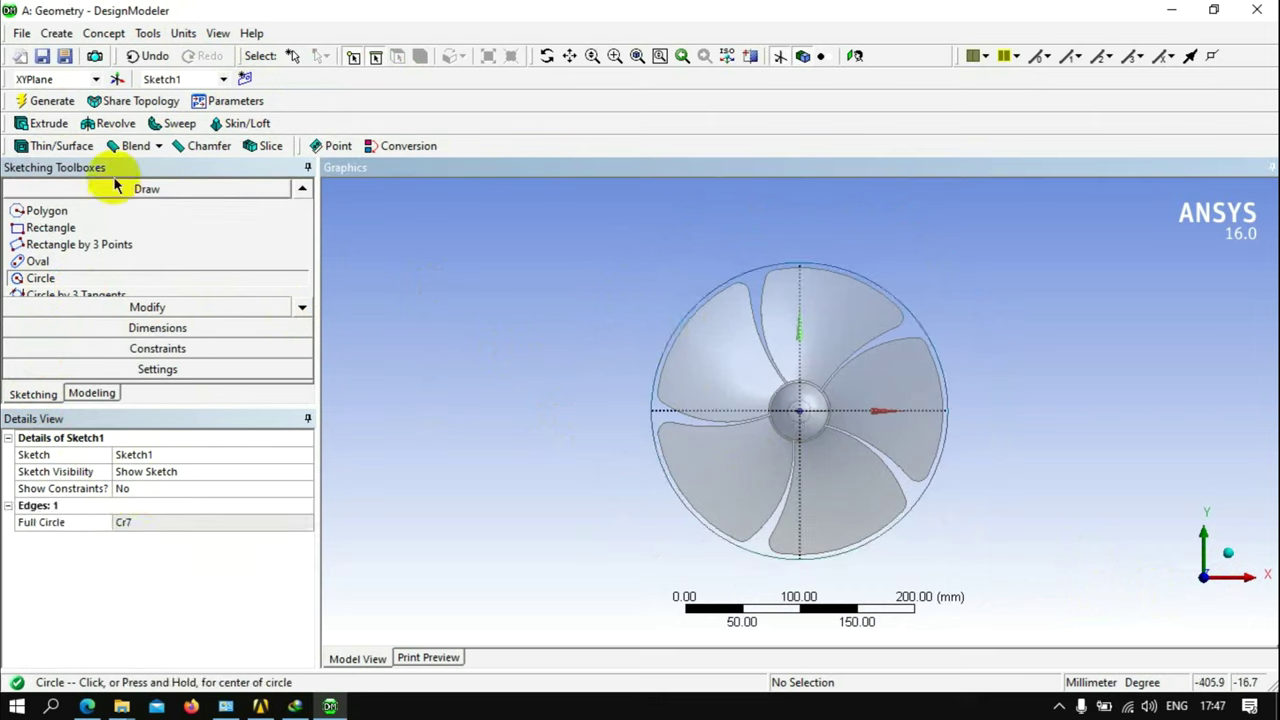
# Dimension the circle's radius R1 as 130 mm
pyautogui.click(60, 328)
pyautogui.click(44, 319)
pyautogui.click(658, 354)
pyautogui.click(612, 340)
pyautogui.click(212, 521)
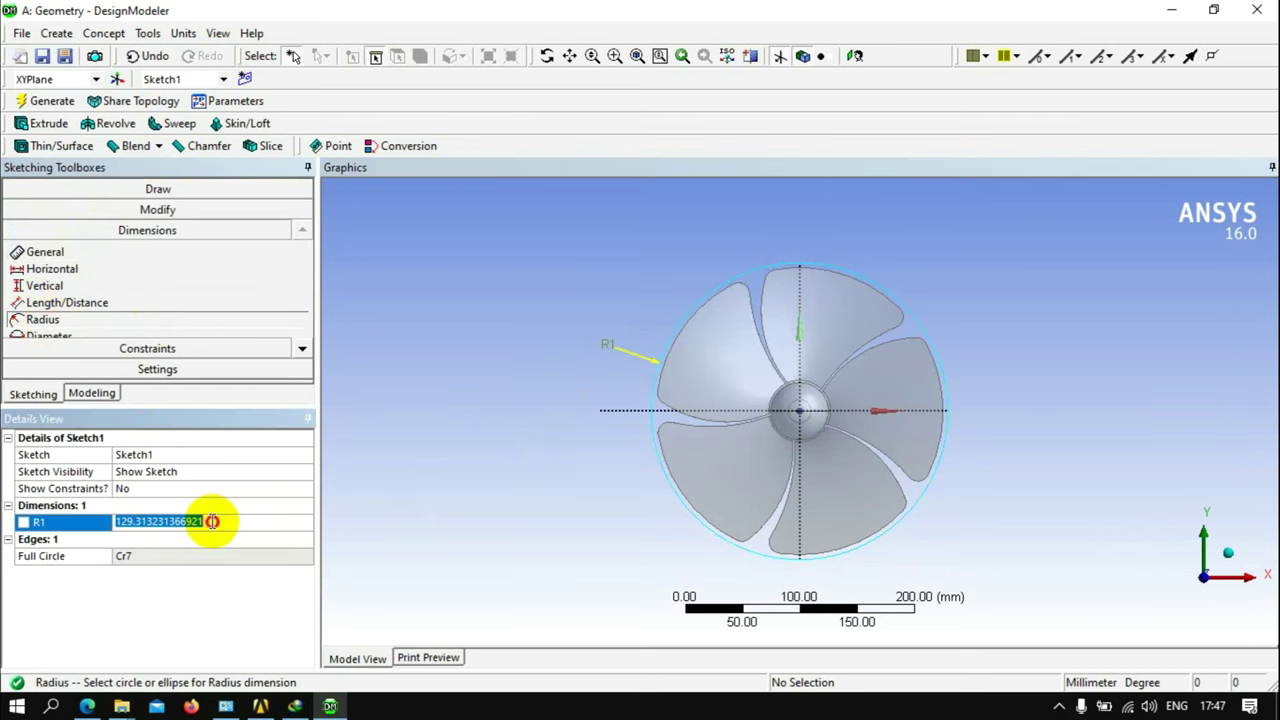
pyautogui.write('130')
pyautogui.press('Return')
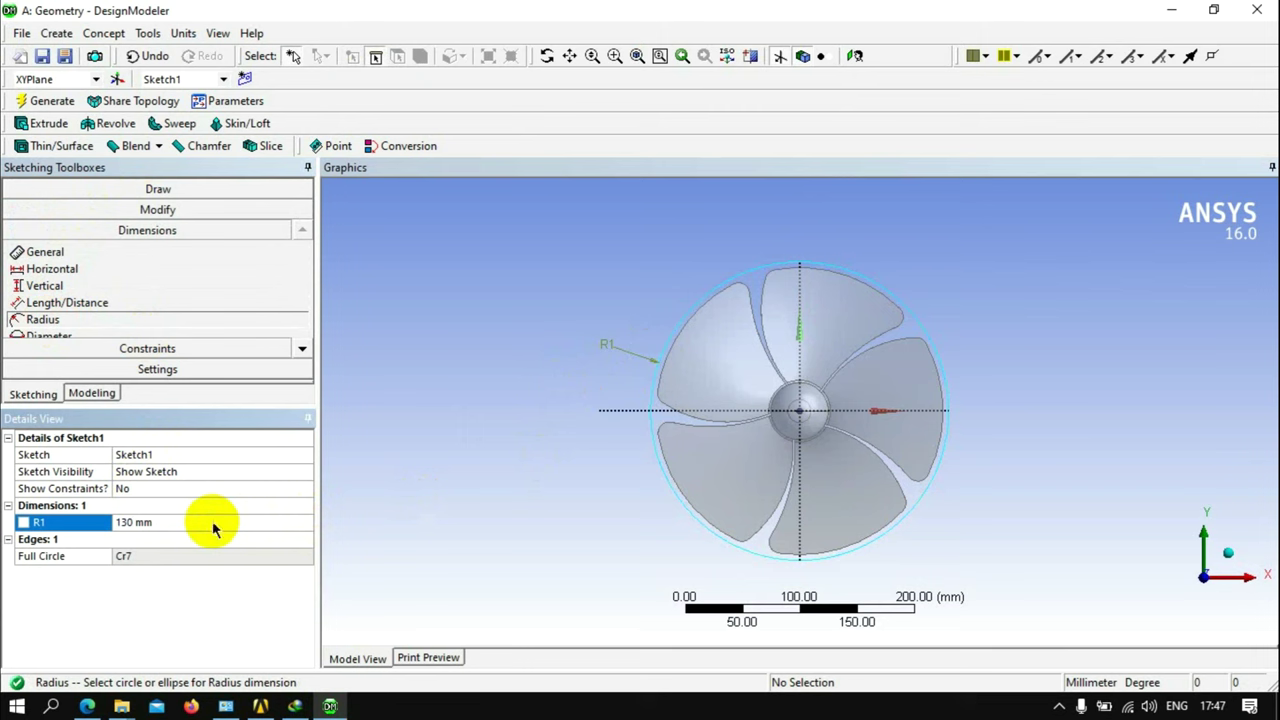
pyautogui.click(45, 123)
# Set Extrude1 to profile Sketch1, trying a symmetric both-direction extrusion of 150 mm
pyautogui.click(160, 471)
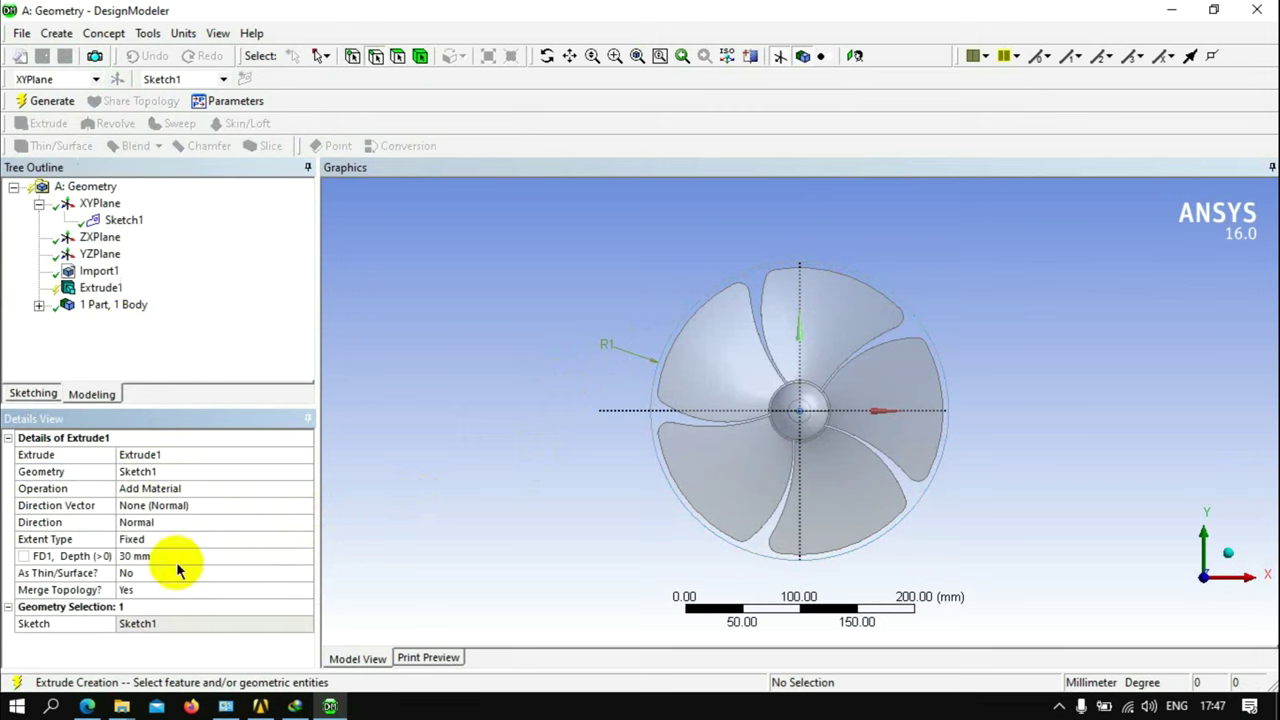
pyautogui.click(165, 488)
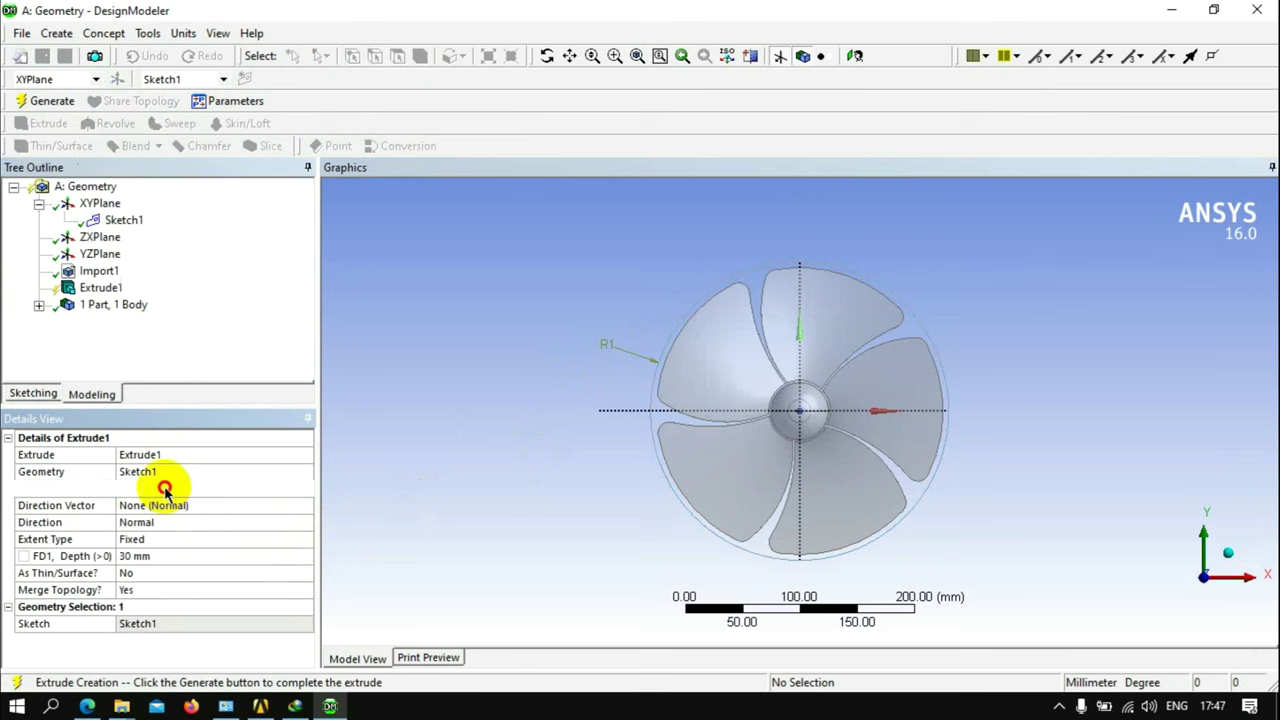
pyautogui.scroll(-1, 165, 488)
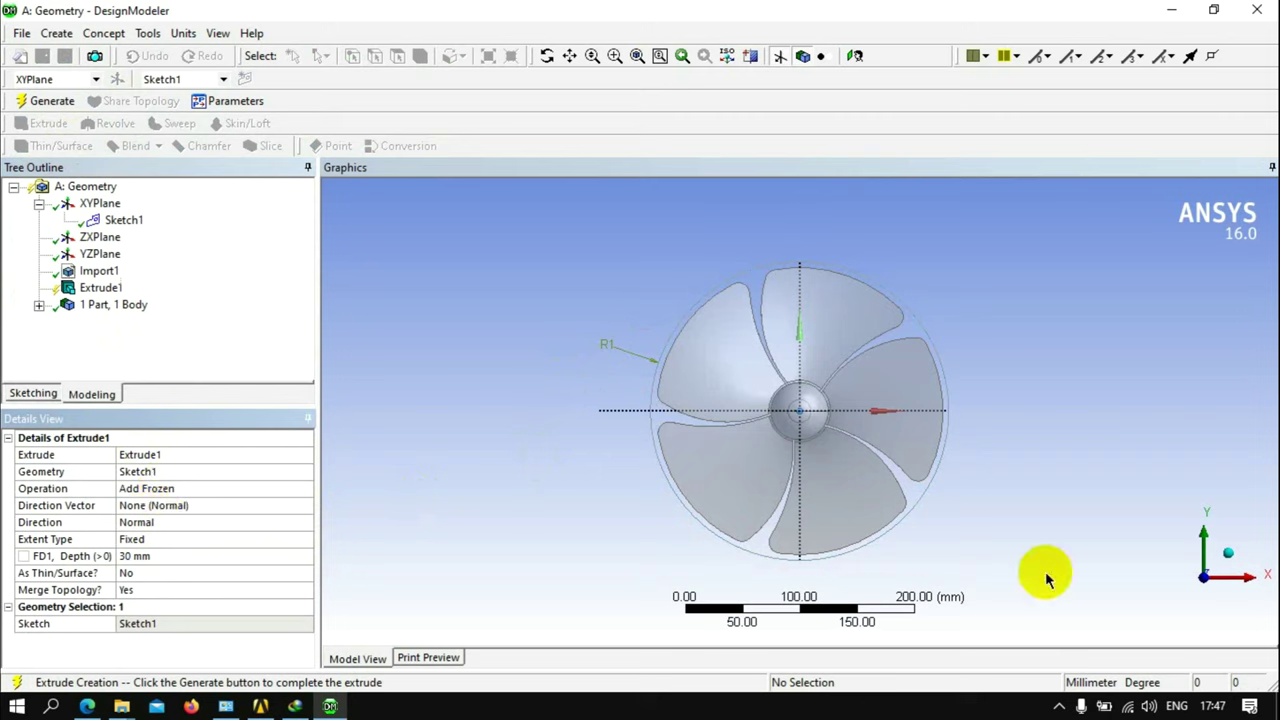
pyautogui.click(1236, 580)
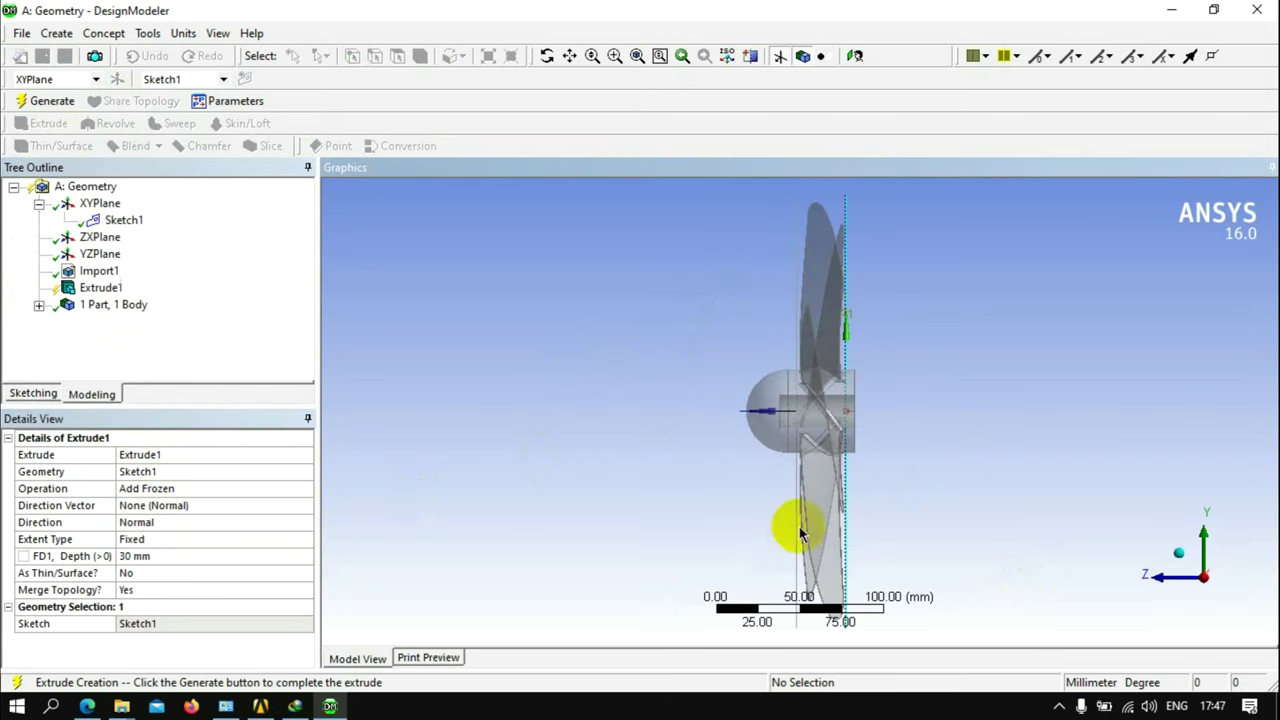
pyautogui.click(163, 527)
pyautogui.doubleClick(163, 527)
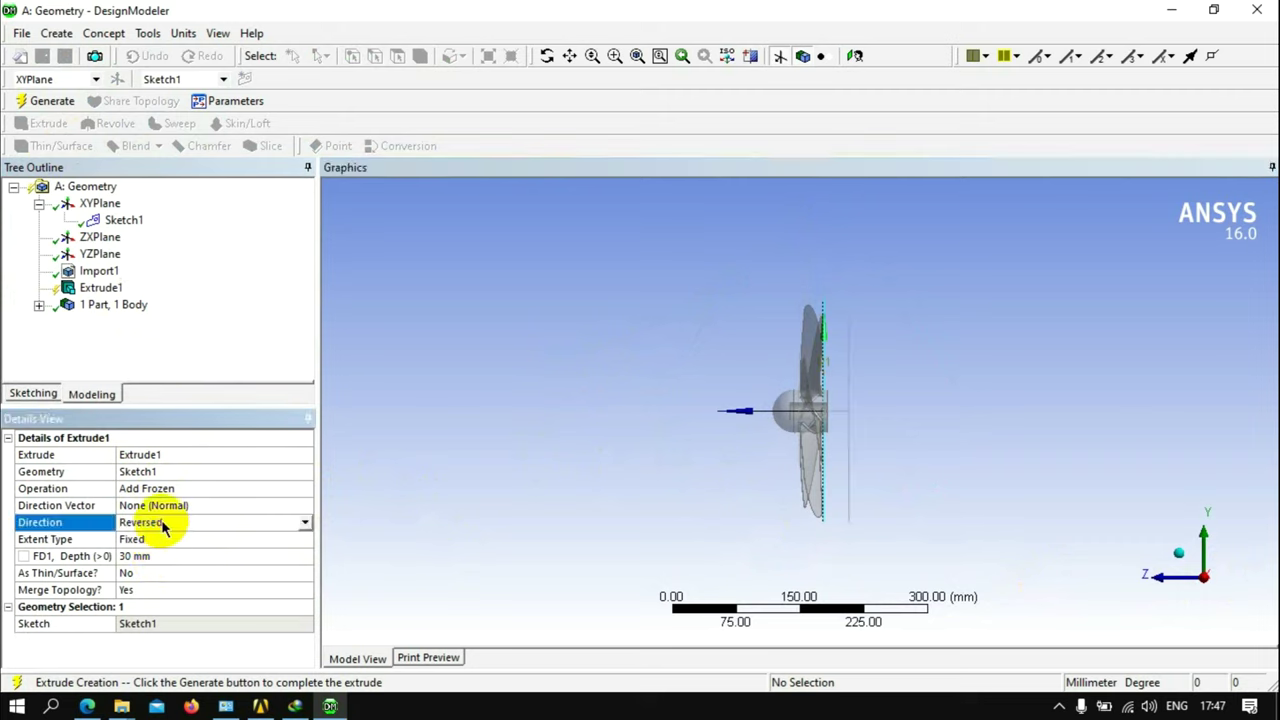
pyautogui.doubleClick(163, 527)
pyautogui.doubleClick(163, 527)
pyautogui.doubleClick(163, 527)
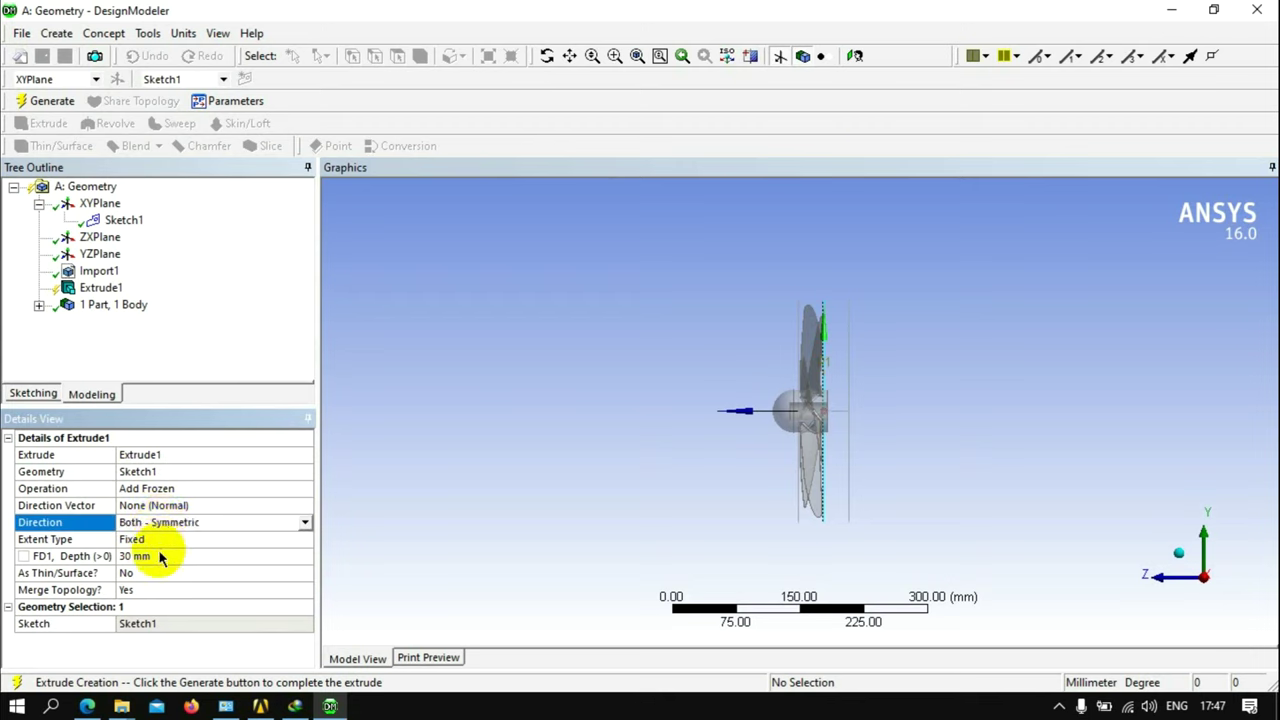
pyautogui.click(158, 556)
pyautogui.write('150')
pyautogui.press('Return')
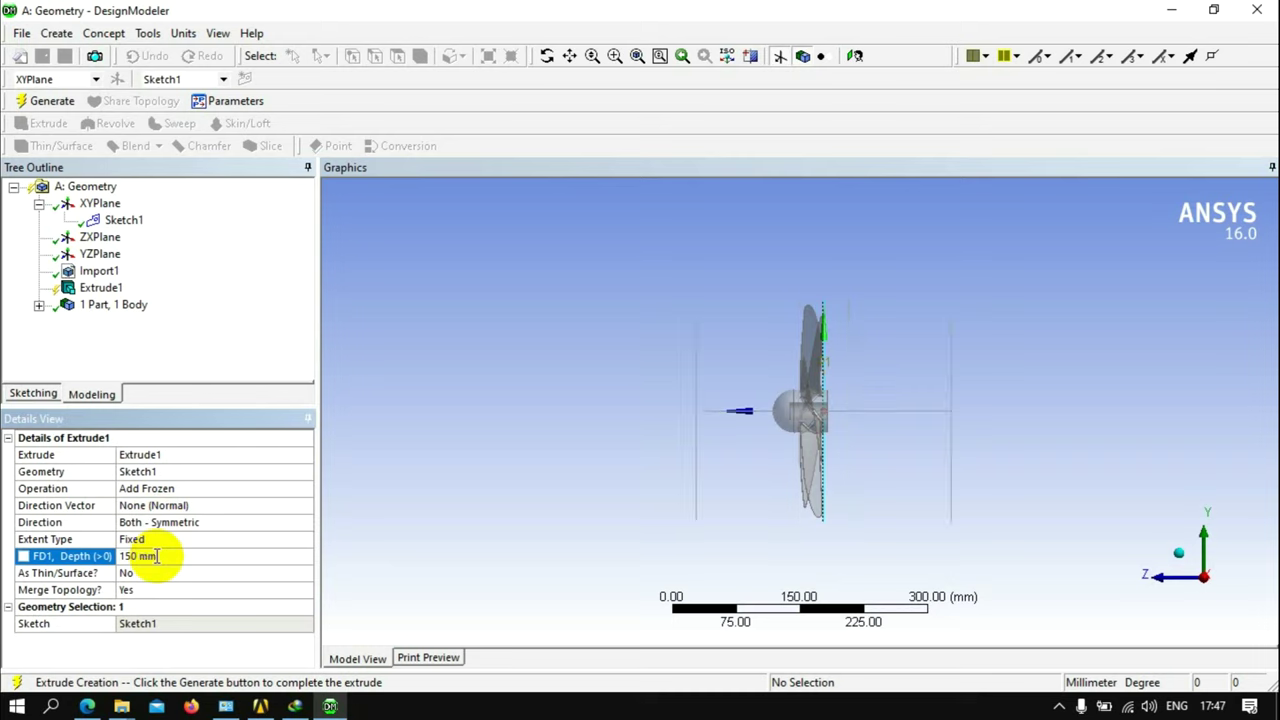
# Switch to Both - Asymmetric with depths 200 mm and 100 mm, and generate the cylinder
pyautogui.doubleClick(172, 522)
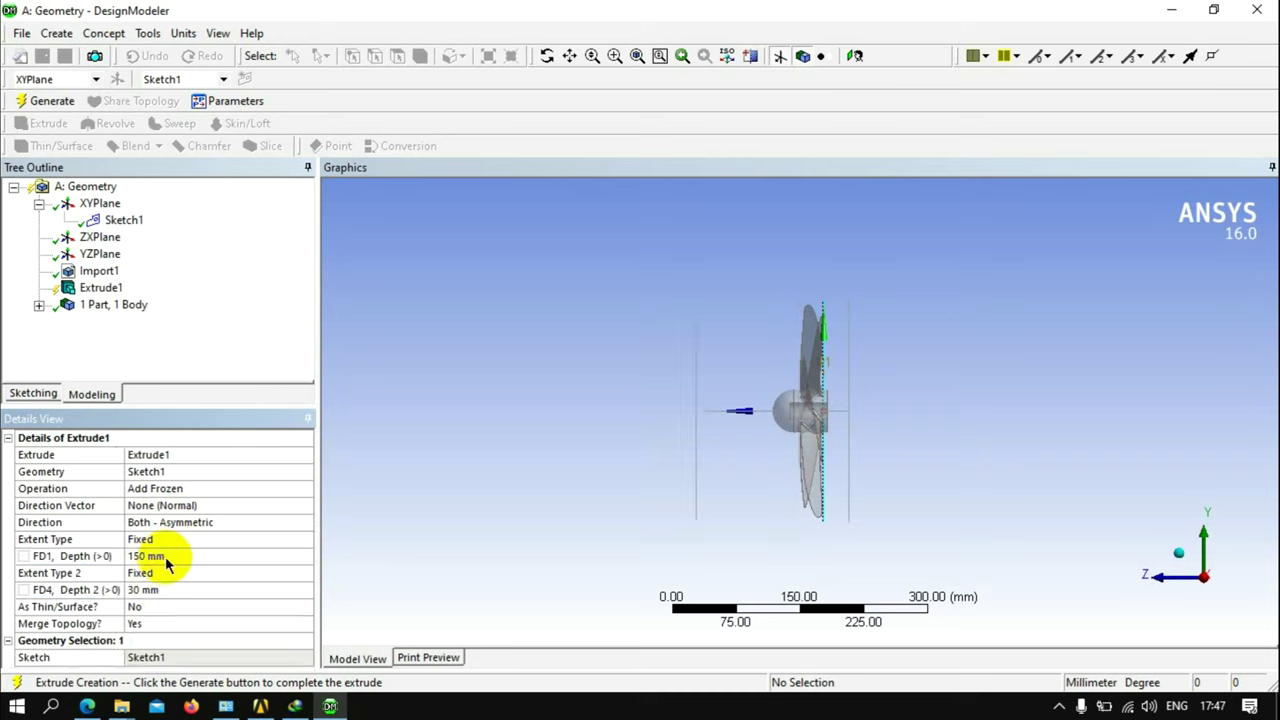
pyautogui.click(166, 556)
pyautogui.write('200')
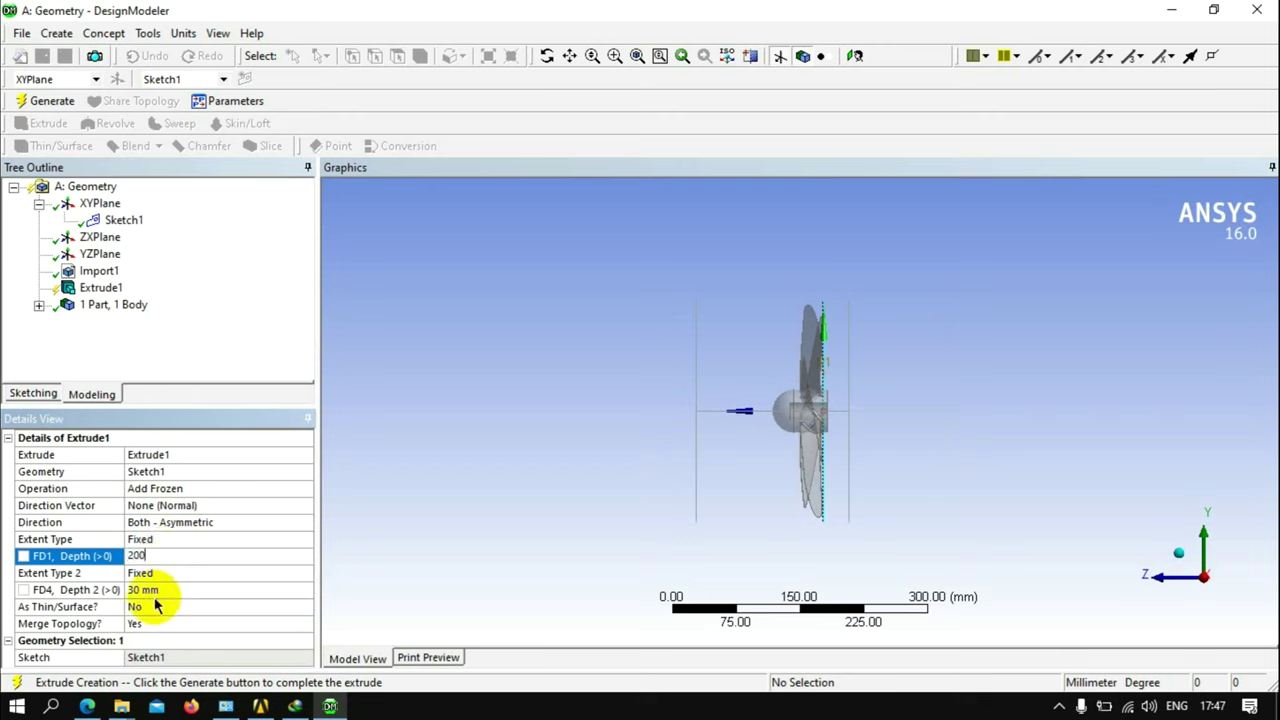
pyautogui.click(154, 589)
pyautogui.write('100')
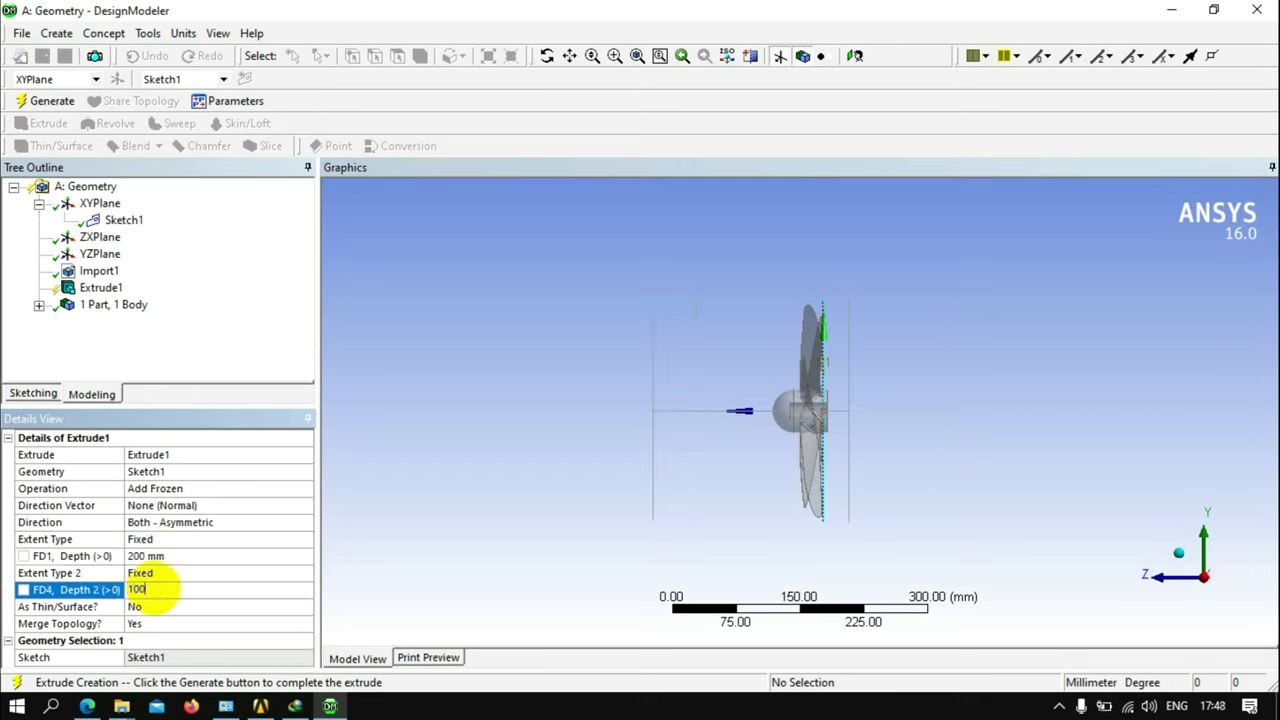
pyautogui.press('Return')
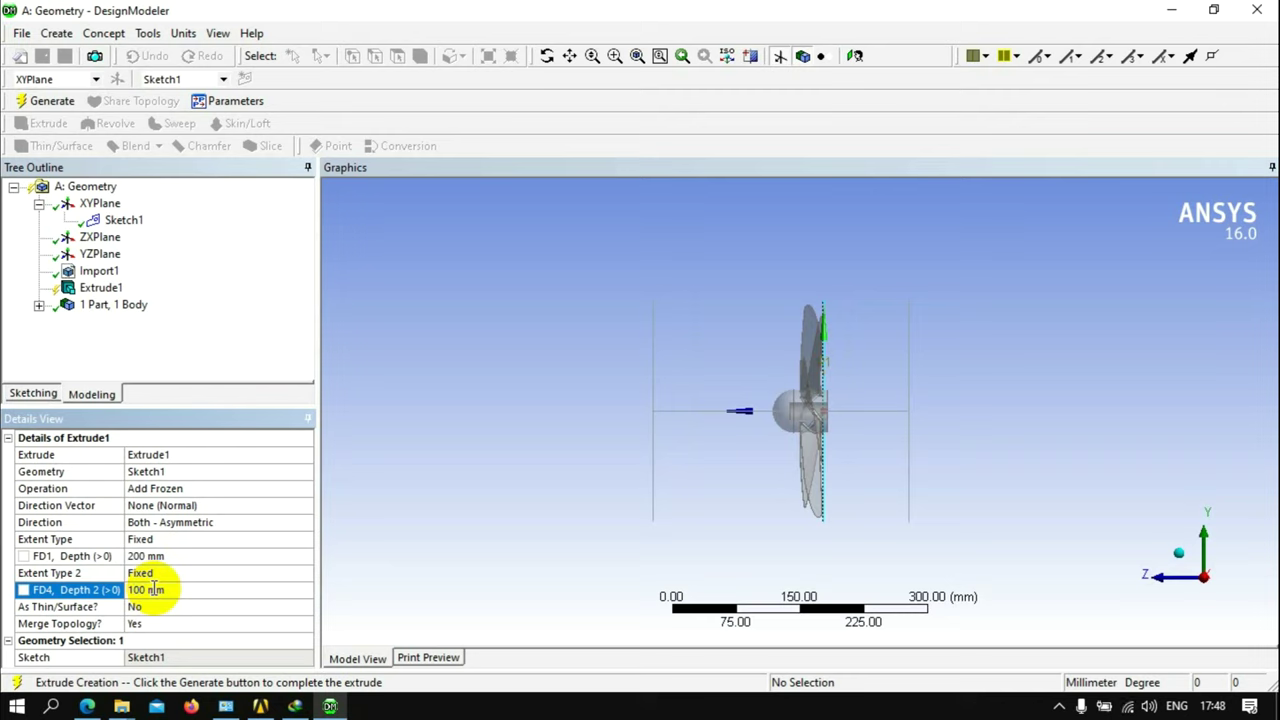
pyautogui.click(50, 101)
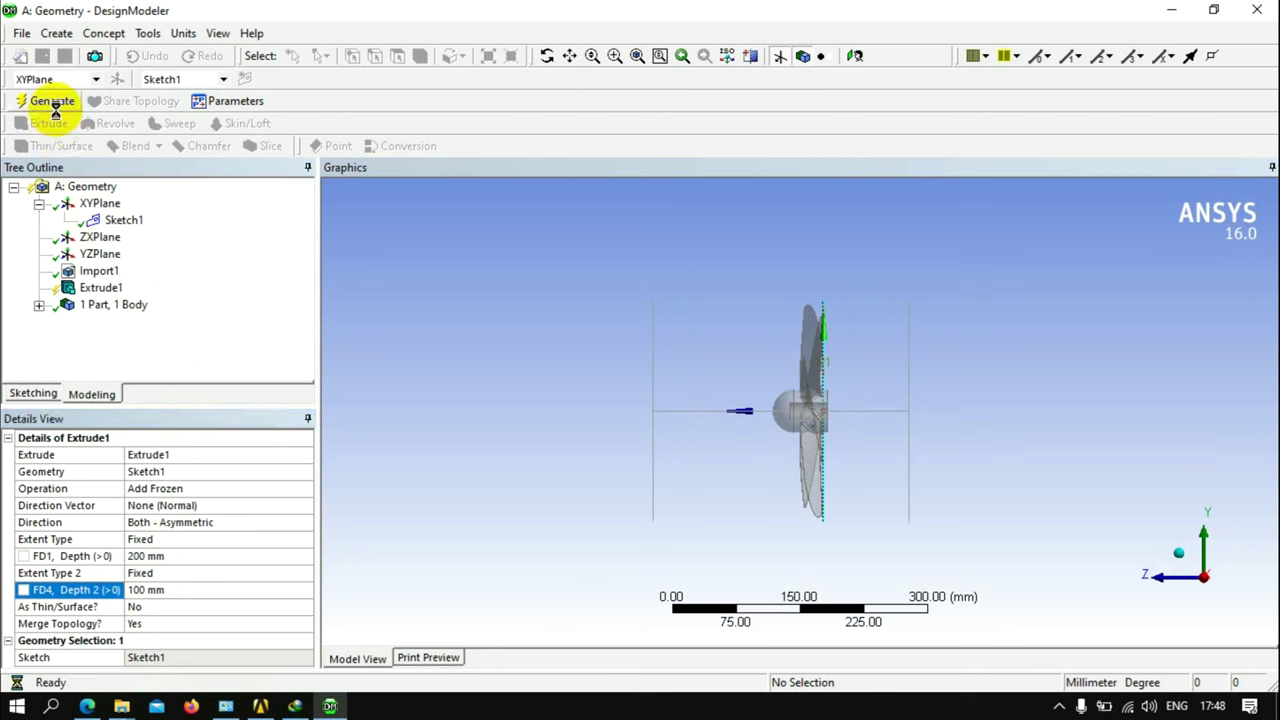
# Add a Boolean Subtract operation with the cylinder Solid as target body
pyautogui.click(57, 33)
pyautogui.moveTo(111, 303)
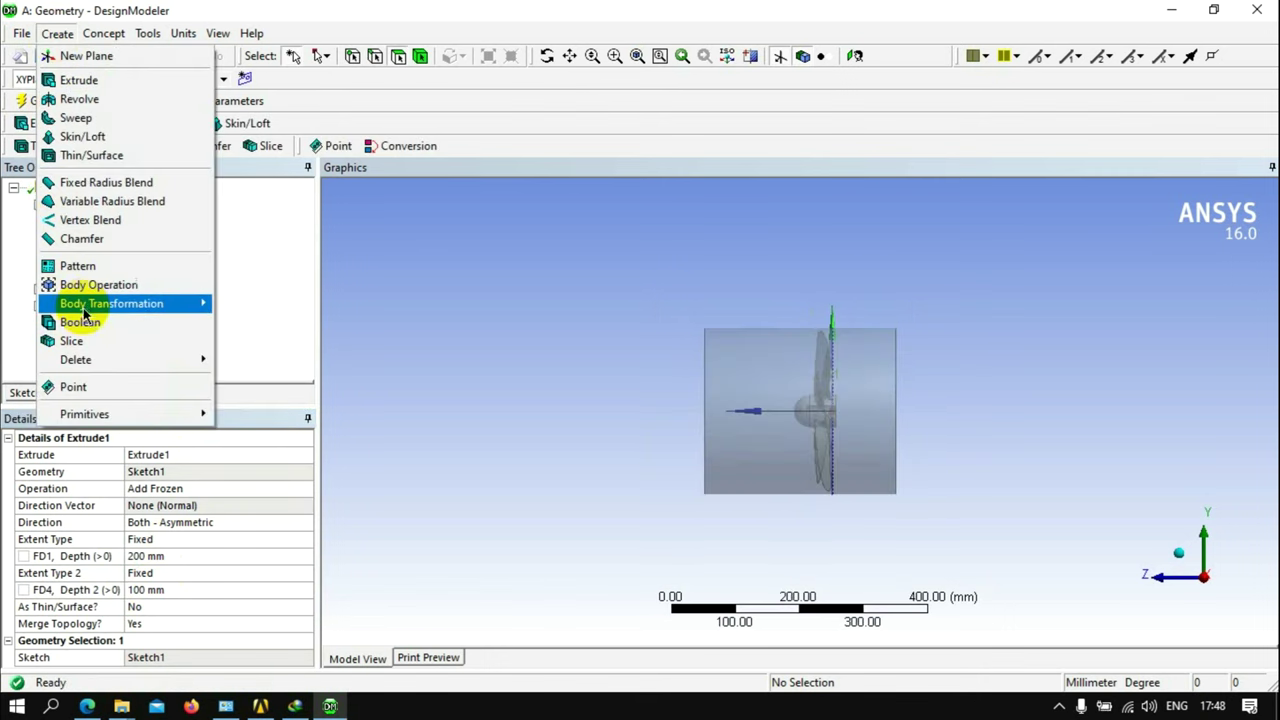
pyautogui.click(152, 322)
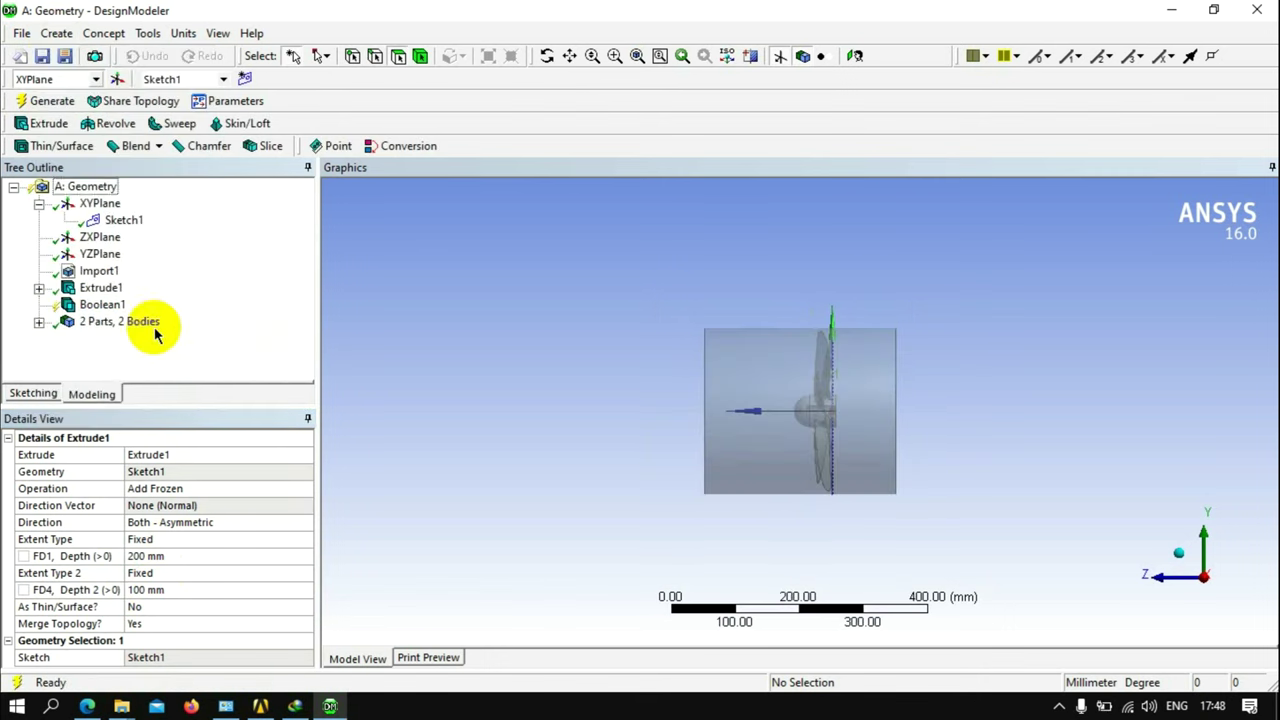
pyautogui.click(143, 471)
pyautogui.click(114, 504)
pyautogui.click(123, 488)
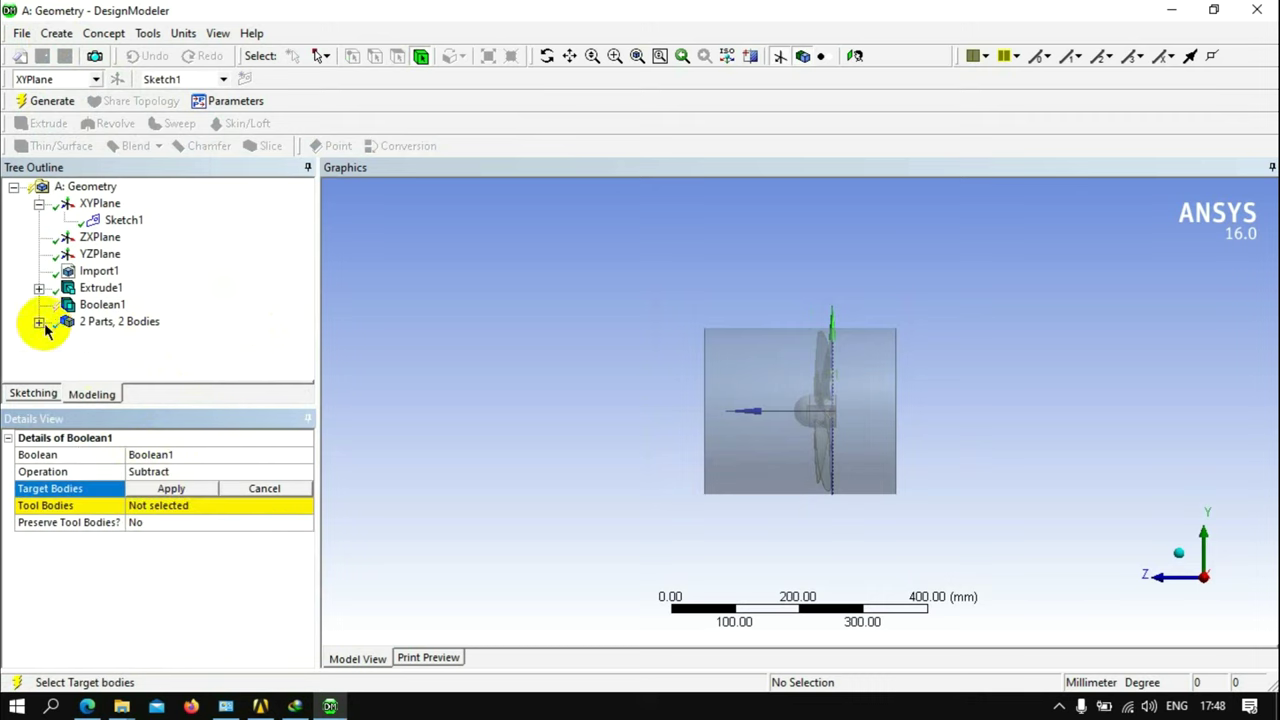
pyautogui.click(39, 321)
pyautogui.click(108, 356)
# Set the fan as tool body, generate the subtraction, and close DesignModeler
pyautogui.click(158, 487)
pyautogui.click(135, 339)
pyautogui.click(172, 505)
pyautogui.click(48, 101)
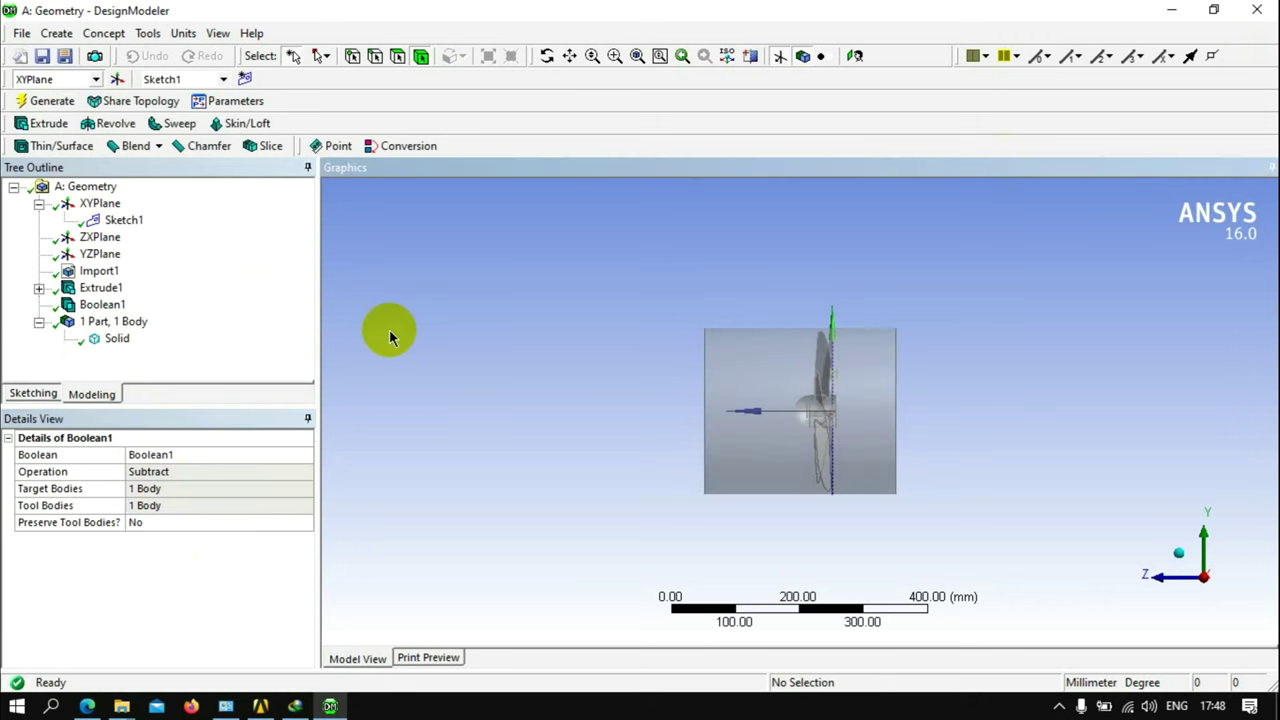
pyautogui.hotkey('alt', 'F4')
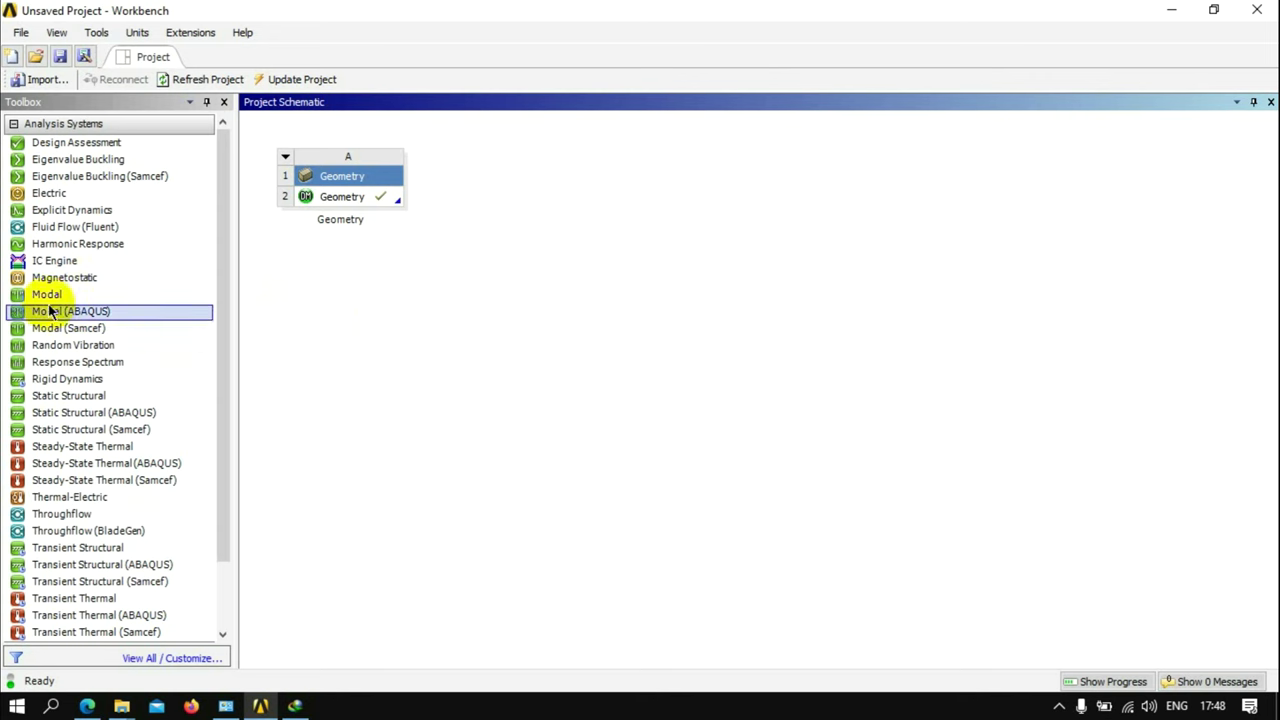
# Link a renamed Fluid Flow (Fluent) system to the geometry and open its Mesh cell
pyautogui.moveTo(55, 227); pyautogui.dragTo(363, 197)
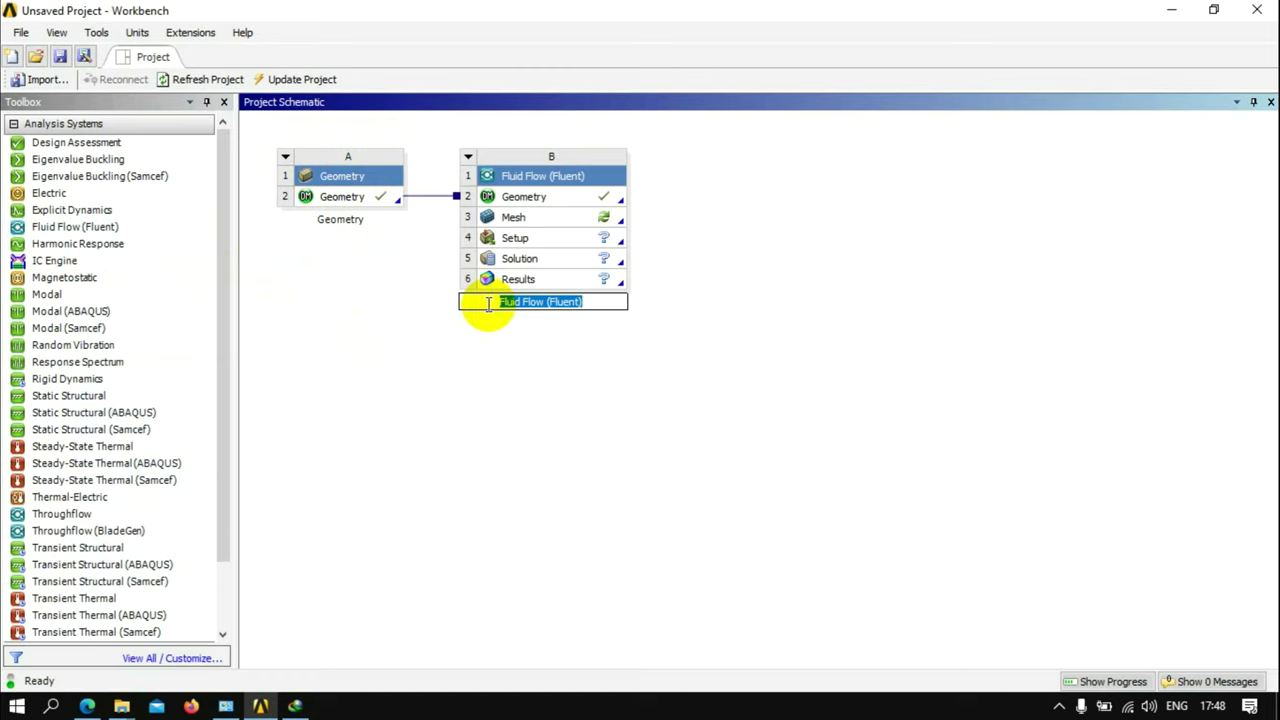
pyautogui.click(528, 385)
pyautogui.doubleClick(514, 218)
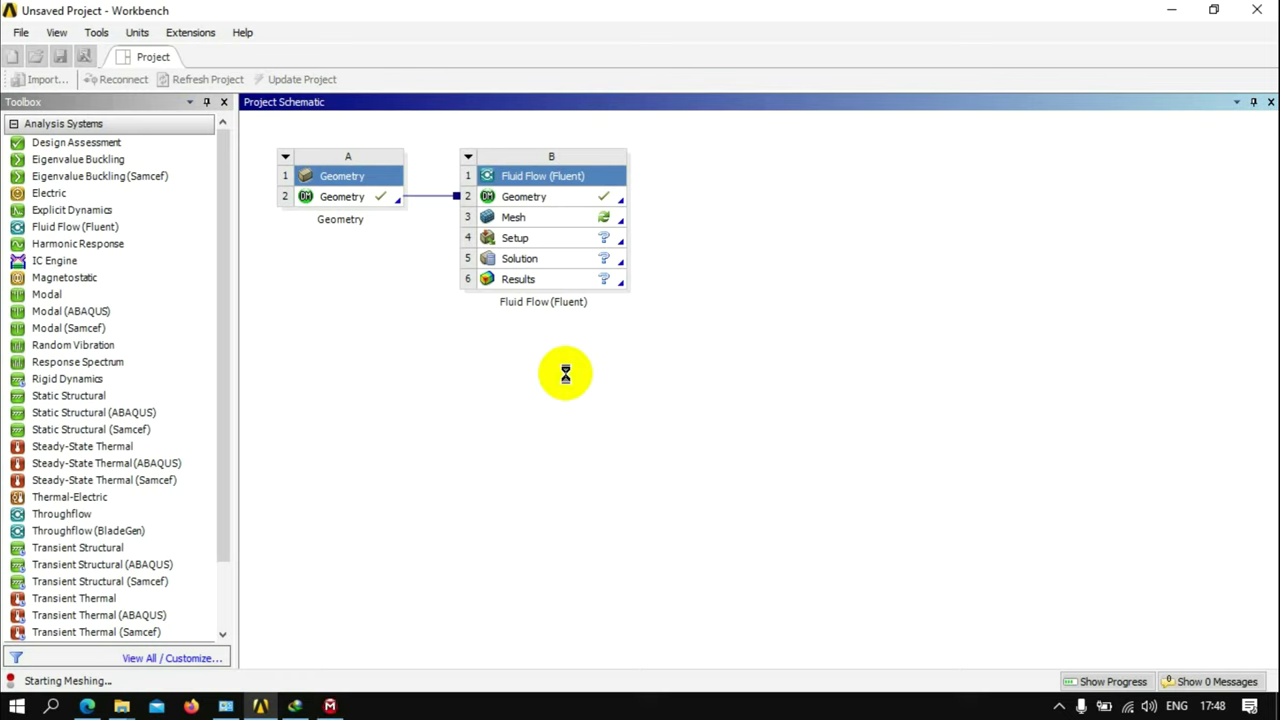
# Bring the ANSYS Meshing window with the cylindrical fluid domain to the front
pyautogui.click(333, 705)
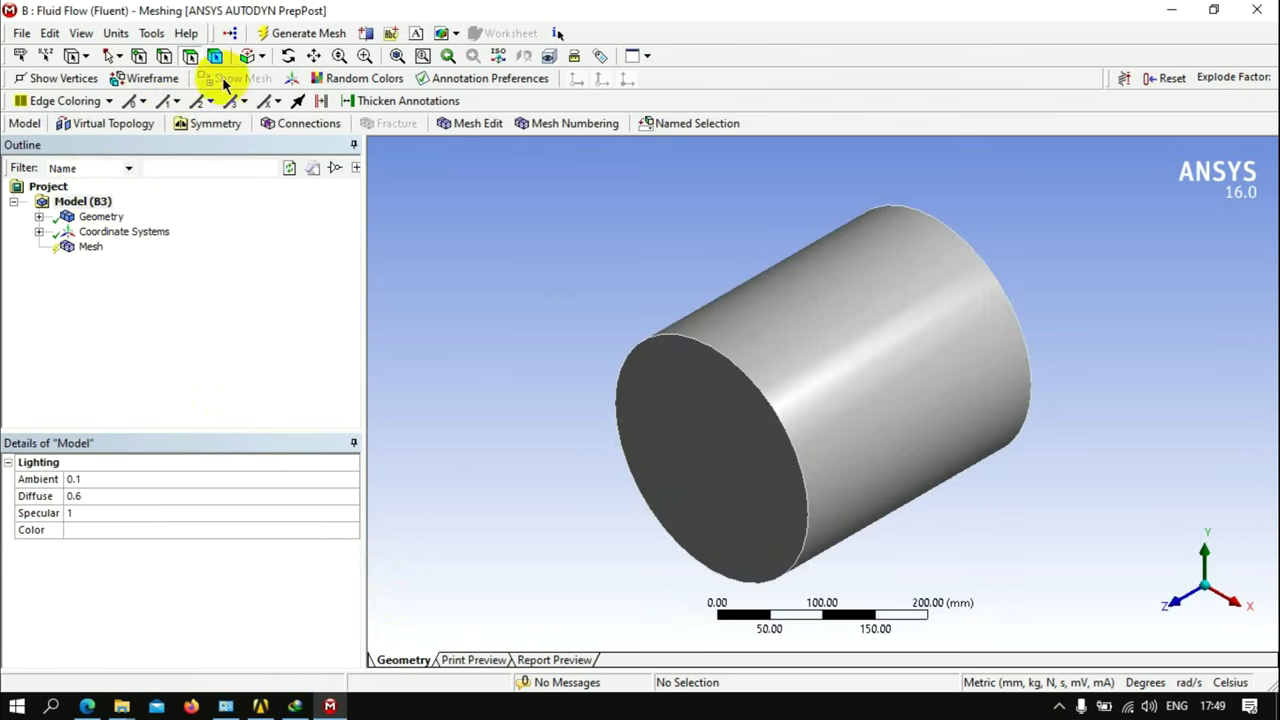
# Show the model as wireframe and name one cylinder end face 'inlet'
pyautogui.click(125, 76)
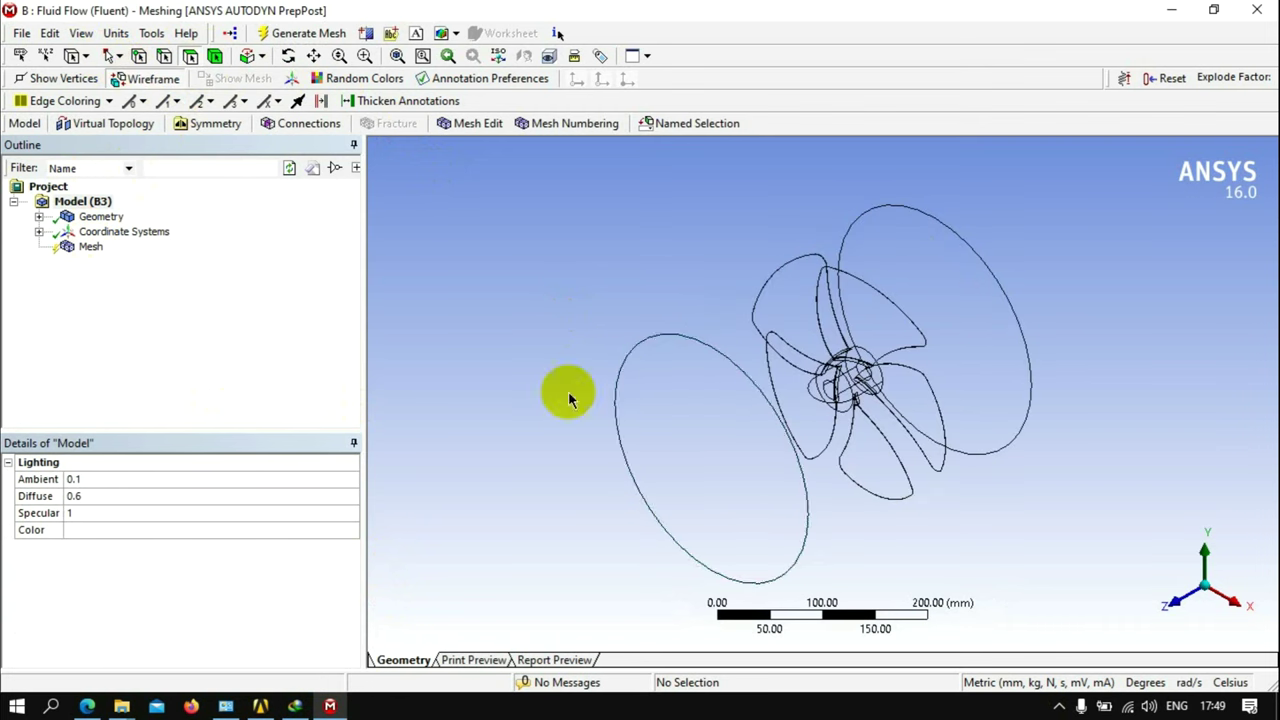
pyautogui.click(672, 499)
pyautogui.rightClick(672, 499)
pyautogui.click(700, 443)
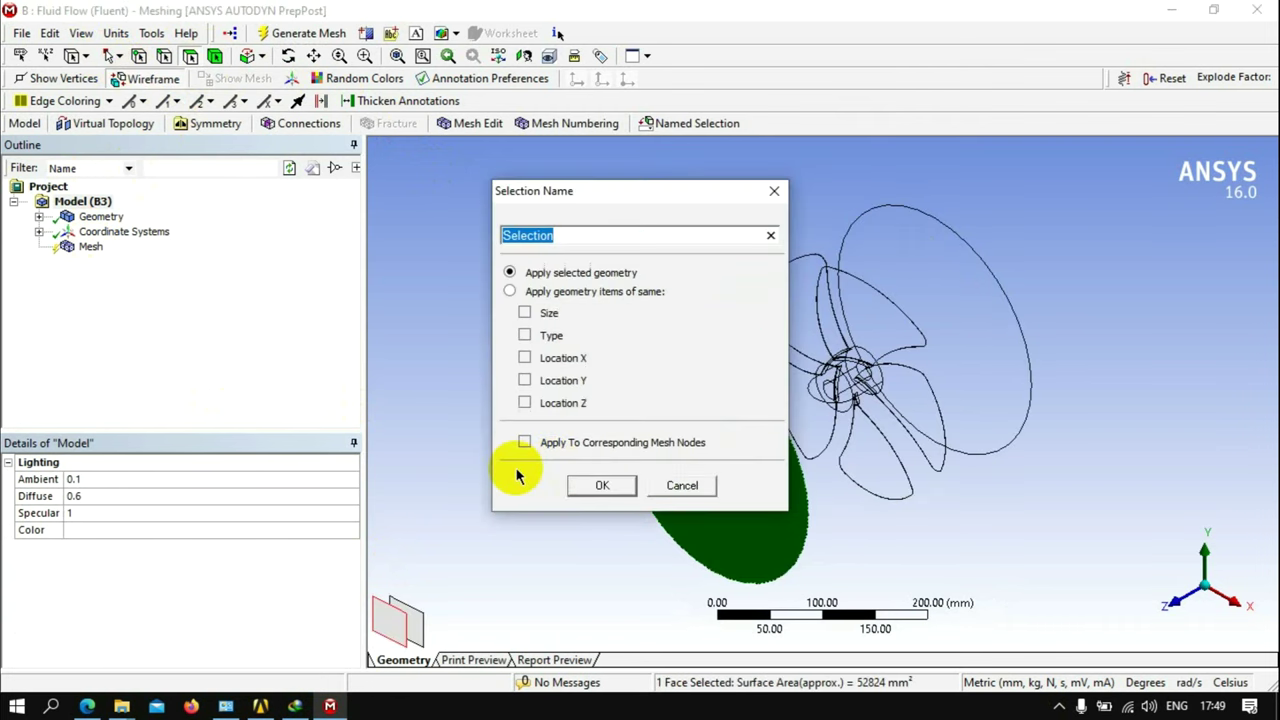
pyautogui.write('inlet')
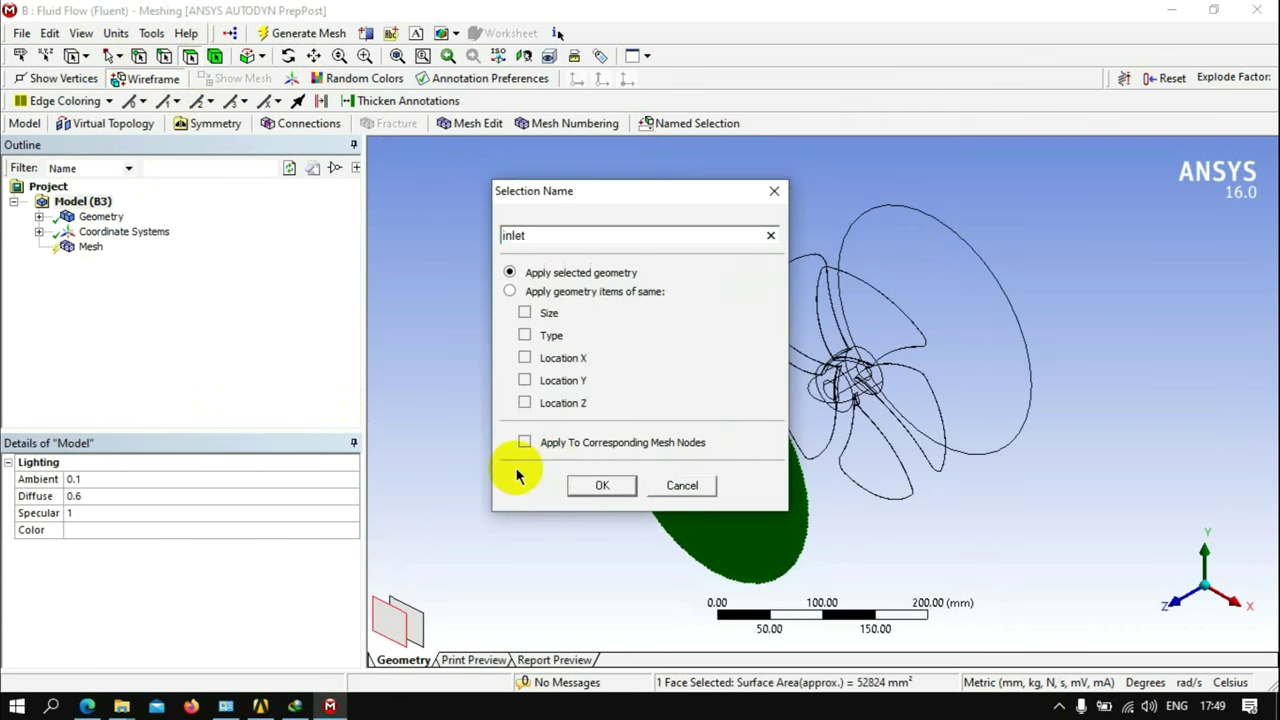
pyautogui.press('Return')
# Name the opposite cylinder end face 'outlet'
pyautogui.moveTo(514, 466)
pyautogui.mouseDown(button='middle')
pyautogui.moveTo(1006, 417)
pyautogui.moveTo(905, 438)
pyautogui.mouseUp(button='middle')
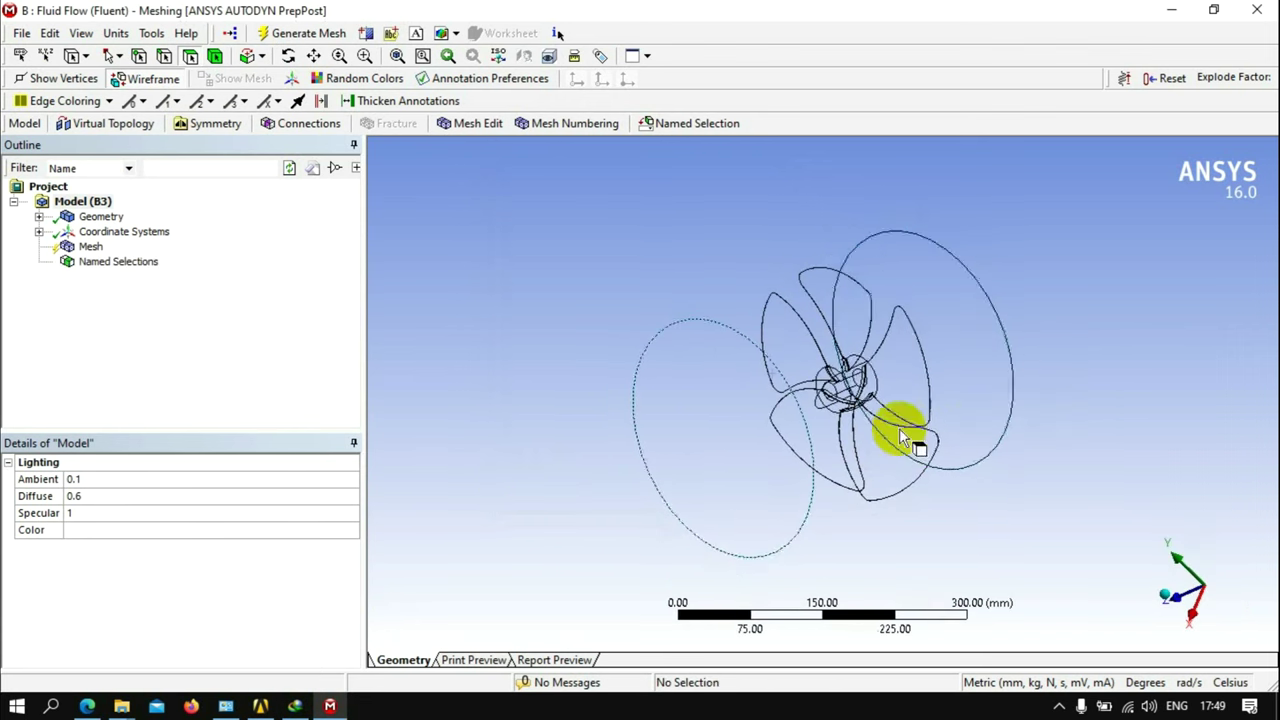
pyautogui.click(940, 389)
pyautogui.rightClick(941, 390)
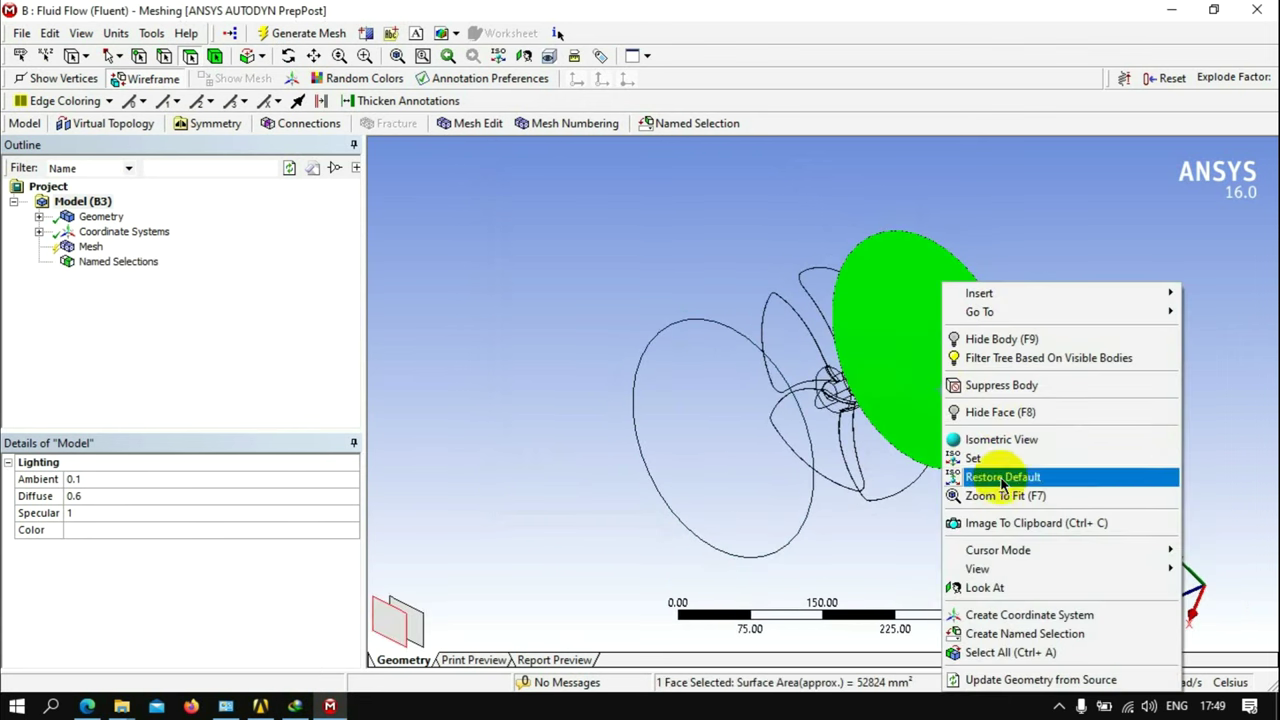
pyautogui.click(996, 634)
pyautogui.write('outlet')
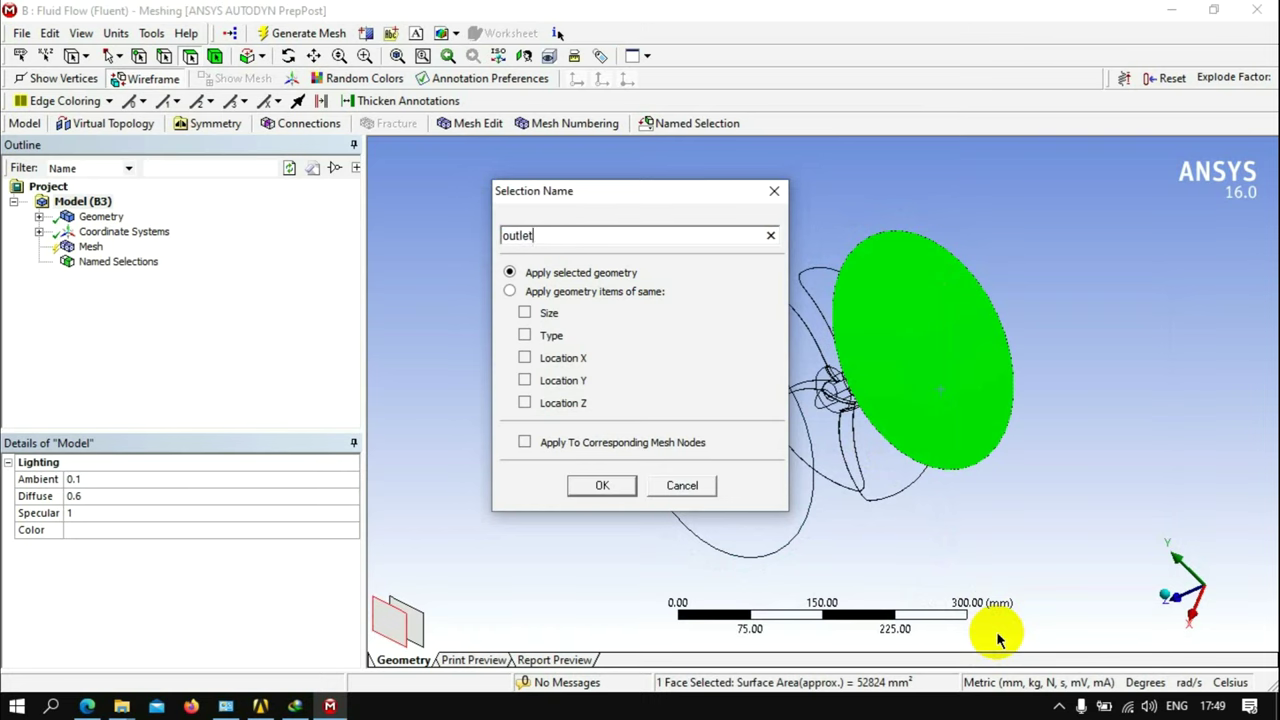
pyautogui.press('Return')
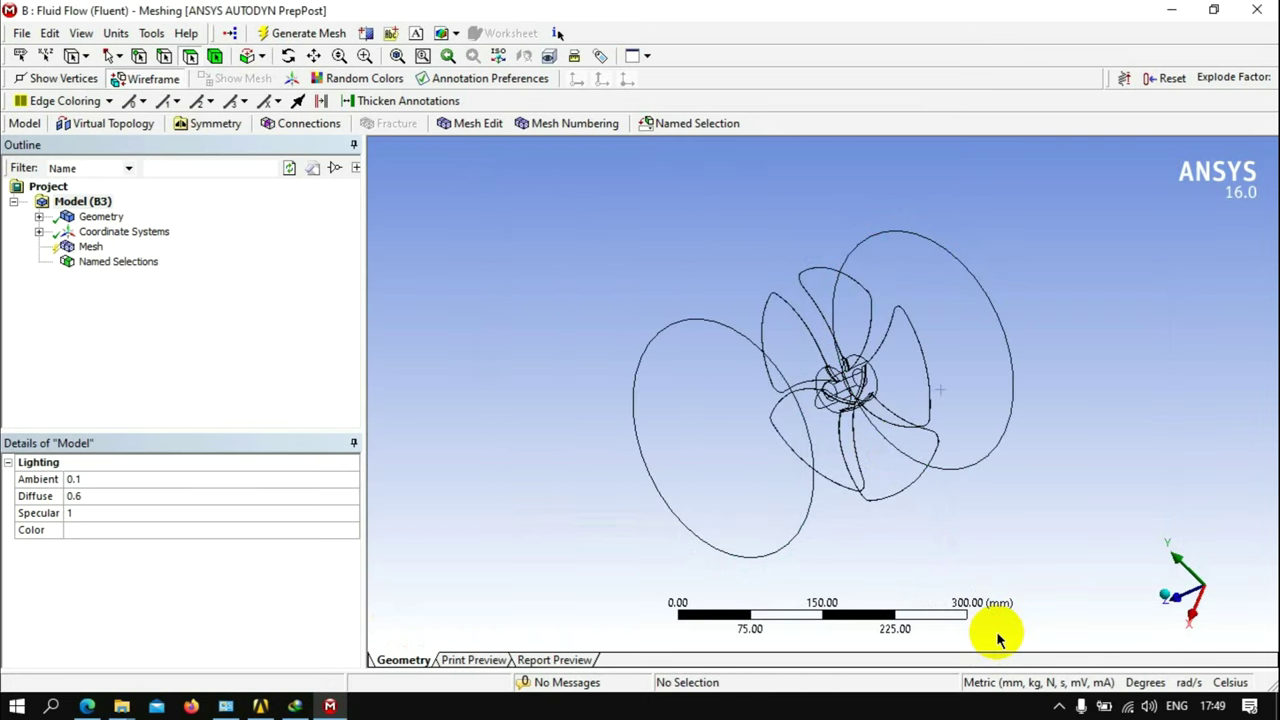
# Hide the cylinder's curved outer face to expose the blades
pyautogui.click(830, 502)
pyautogui.rightClick(830, 502)
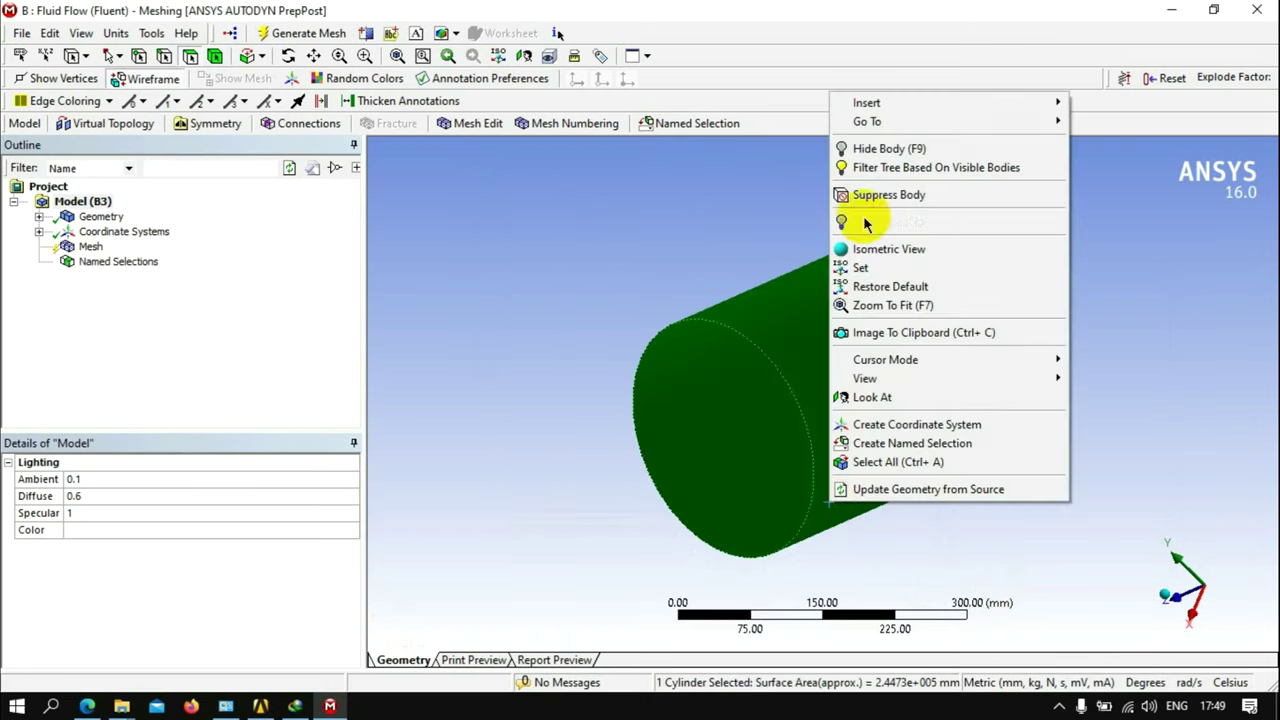
pyautogui.click(866, 150)
pyautogui.rightClick(865, 300)
pyautogui.click(880, 351)
pyautogui.click(837, 490)
pyautogui.rightClick(837, 490)
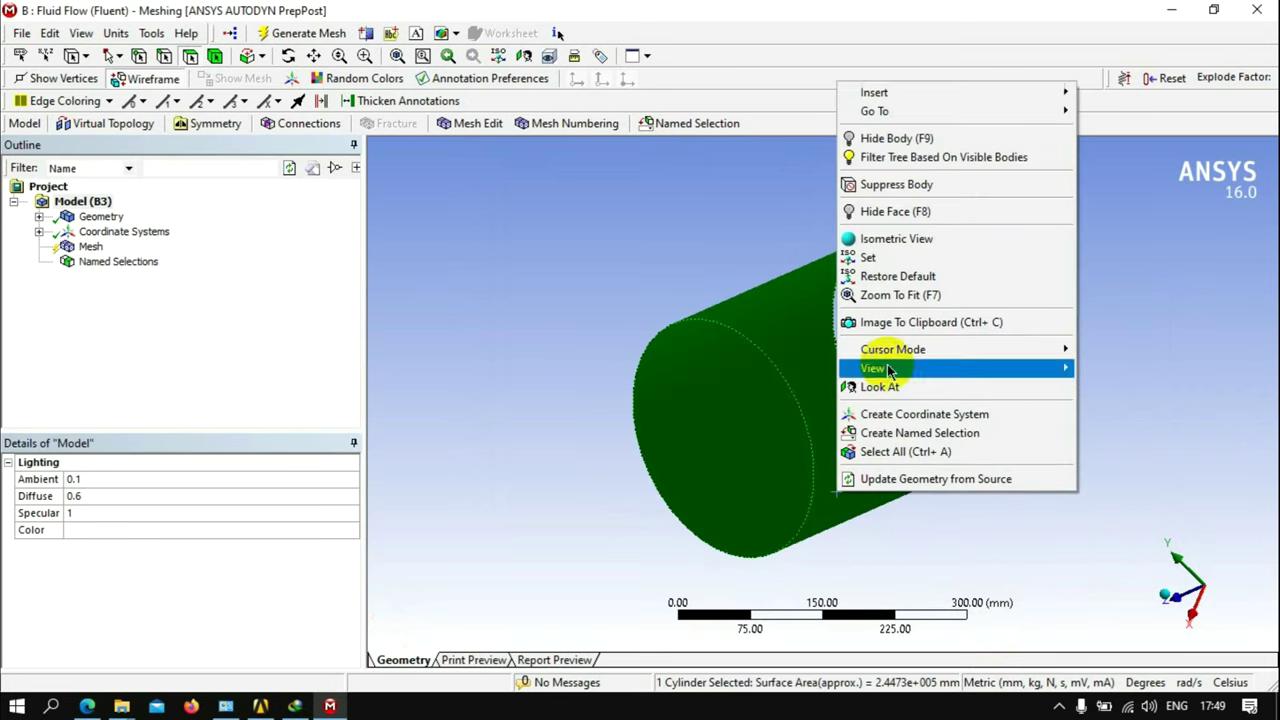
pyautogui.click(886, 211)
# Hide the two remaining faces blocking the view of the blades
pyautogui.scroll(3, 912, 405)
pyautogui.click(906, 368)
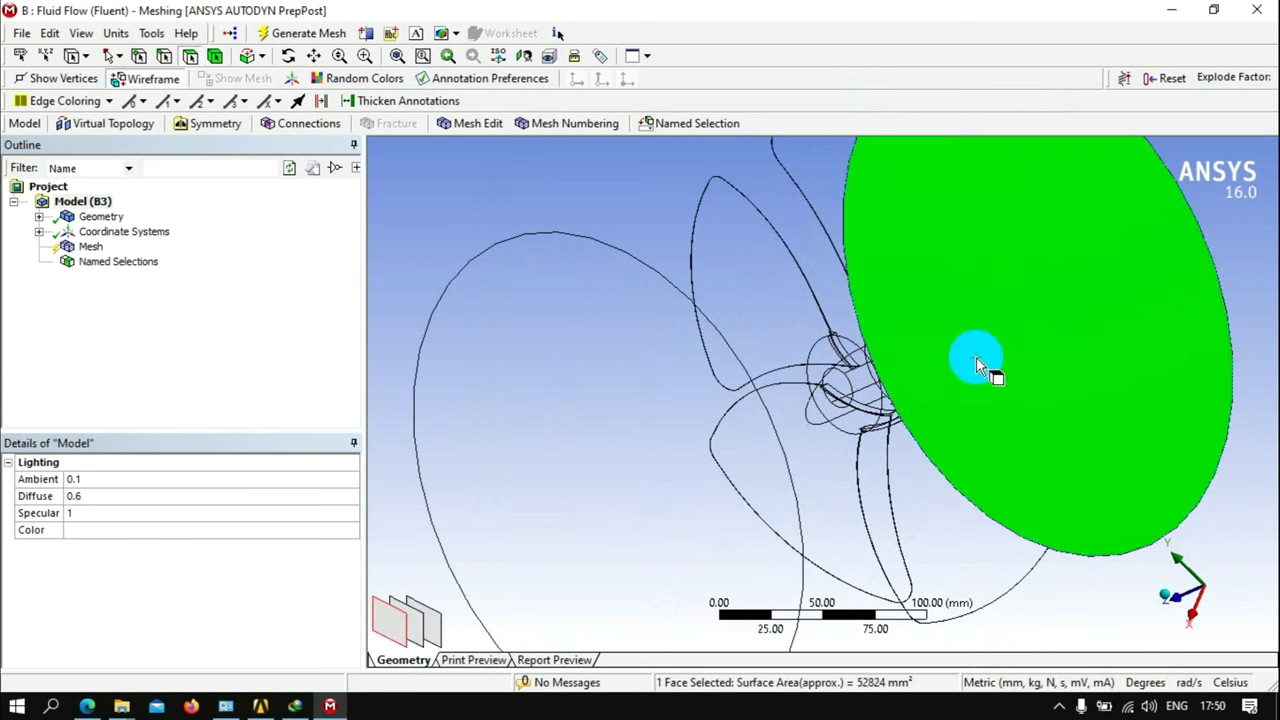
pyautogui.rightClick(1040, 334)
pyautogui.click(1088, 396)
pyautogui.click(586, 479)
pyautogui.rightClick(588, 478)
pyautogui.click(638, 180)
# Select the five blade faces and name them 'fanwings'
pyautogui.click(982, 351)
pyautogui.keyDown('ctrl'); pyautogui.click(859, 251); pyautogui.keyUp('ctrl')
pyautogui.keyDown('ctrl'); pyautogui.click(808, 458); pyautogui.keyUp('ctrl')
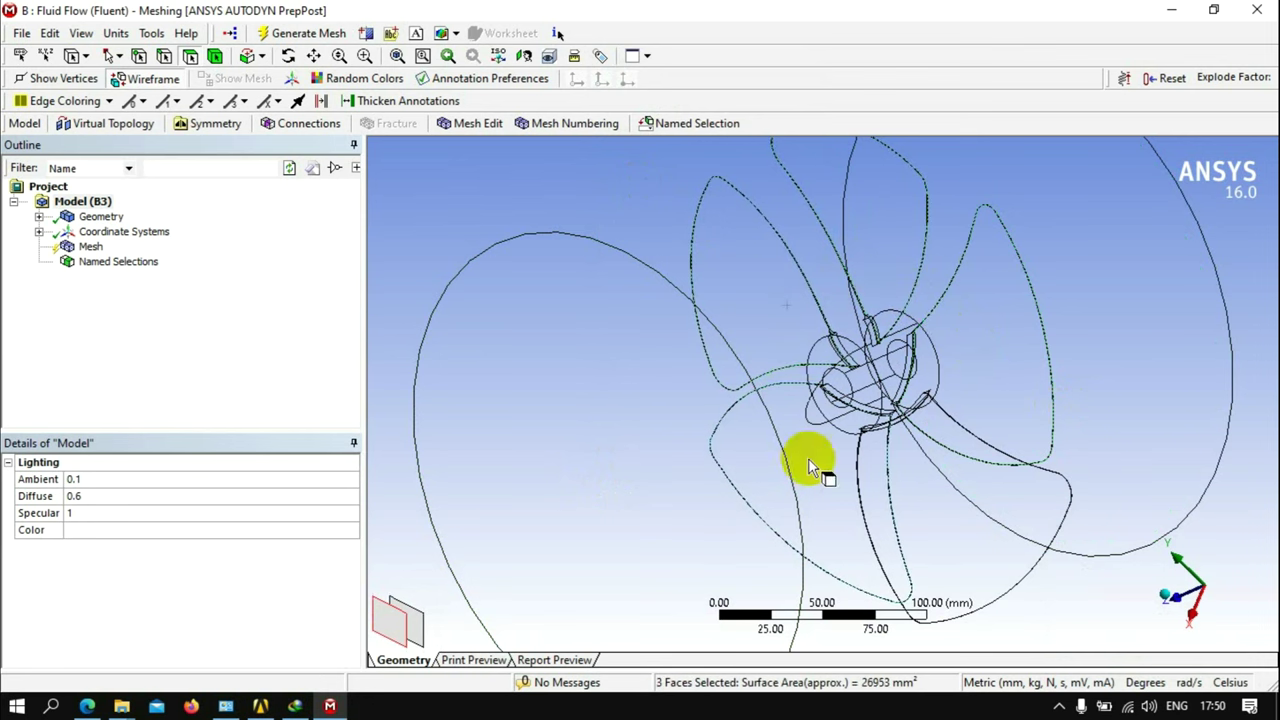
pyautogui.keyDown('ctrl'); pyautogui.click(927, 520); pyautogui.keyUp('ctrl')
pyautogui.keyDown('ctrl'); pyautogui.click(927, 520); pyautogui.keyUp('ctrl')
pyautogui.scroll(-2, 806, 509)
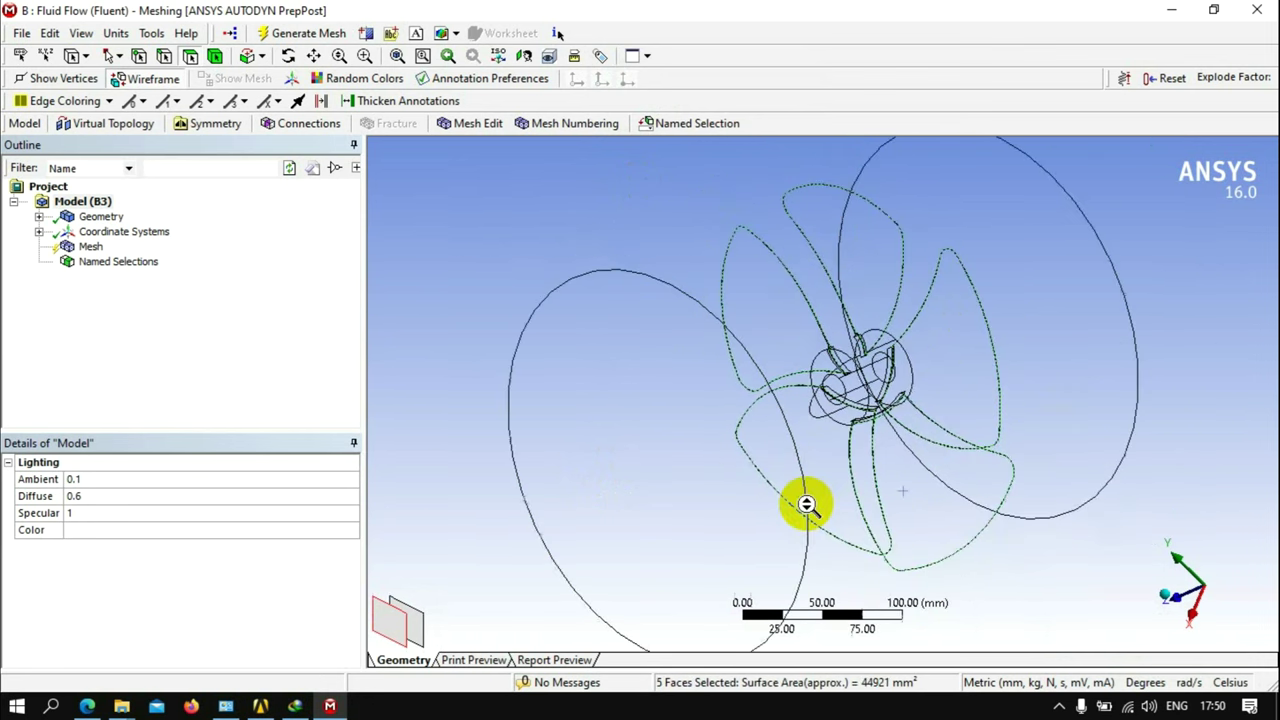
pyautogui.rightClick(903, 503)
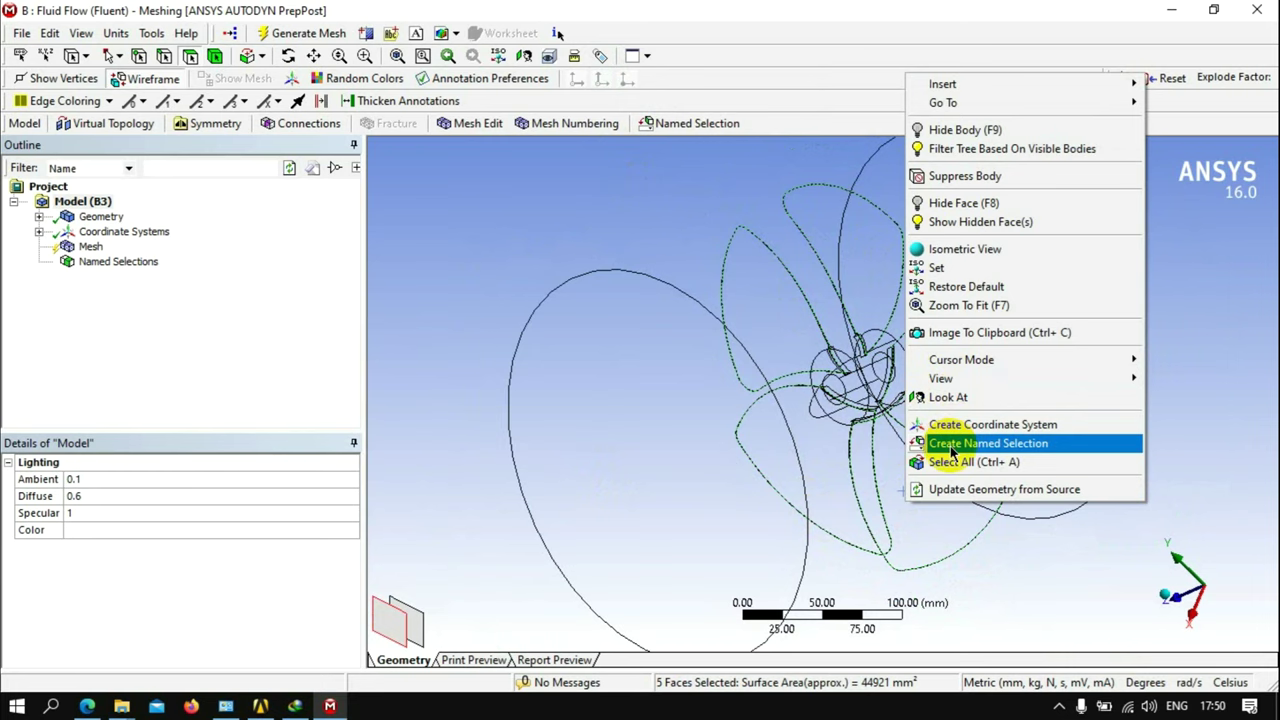
pyautogui.click(945, 443)
pyautogui.write('fan')
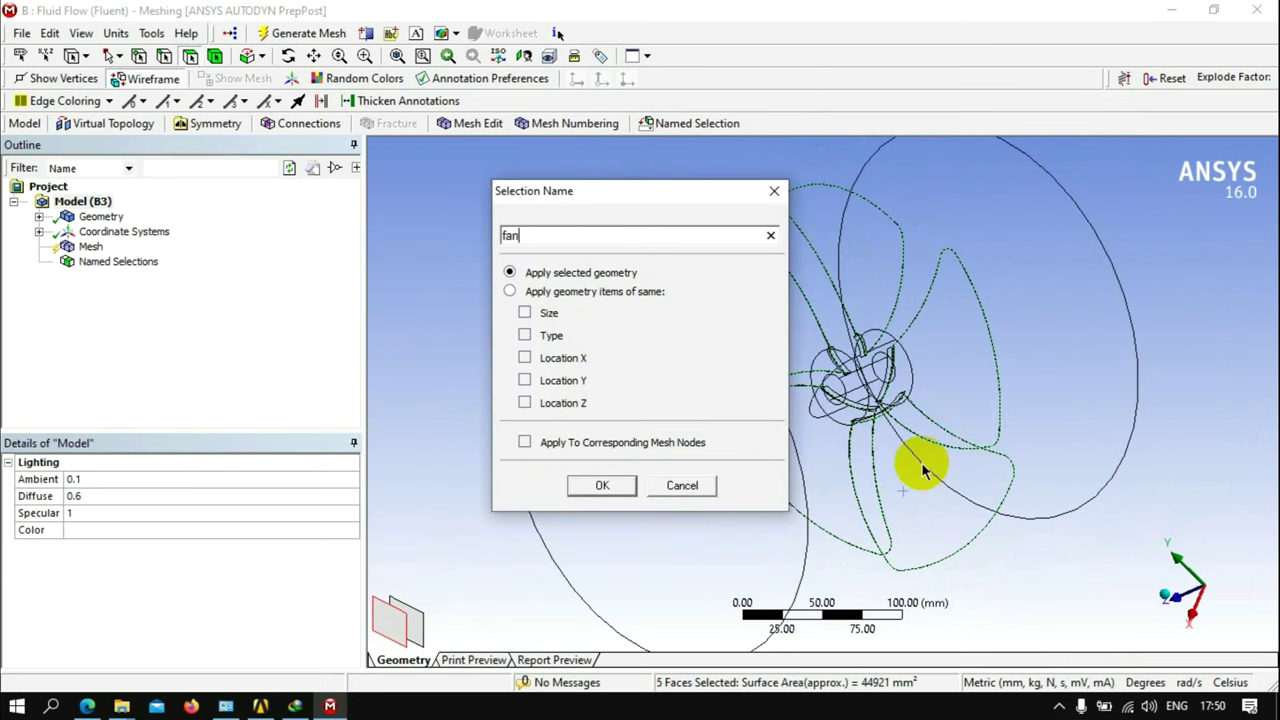
pyautogui.write('s')
pyautogui.press('Return')
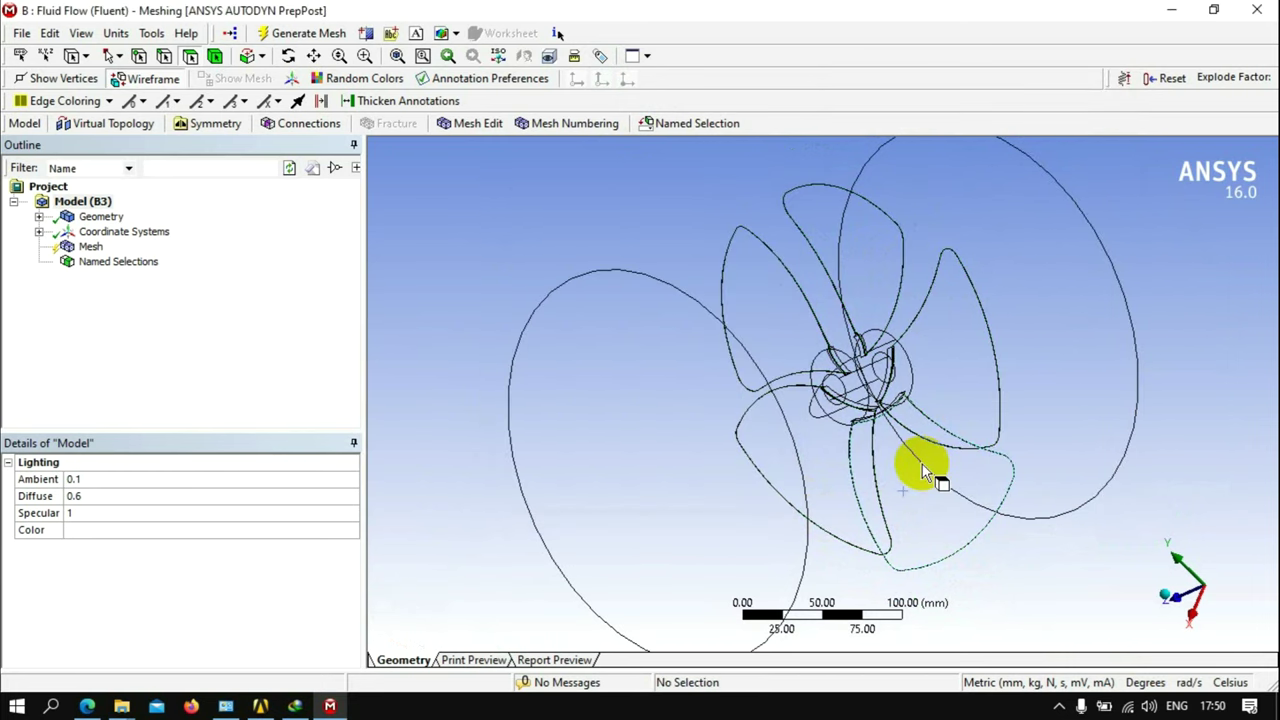
# Review the inlet, outlet and fanwings named selections on the model
pyautogui.click(38, 262)
pyautogui.click(112, 277)
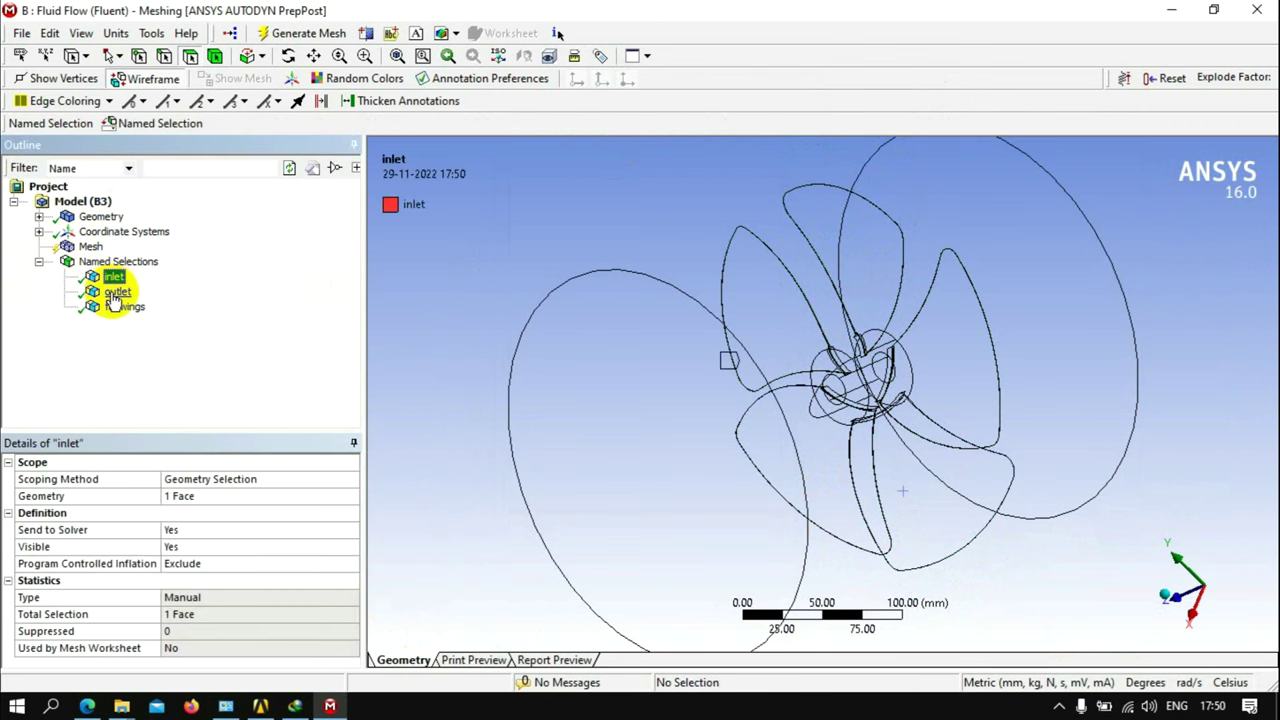
pyautogui.click(117, 291)
pyautogui.click(112, 277)
pyautogui.moveTo(727, 421)
pyautogui.mouseDown(button='middle')
pyautogui.moveTo(635, 425)
pyautogui.moveTo(640, 451)
pyautogui.moveTo(889, 400)
pyautogui.moveTo(946, 431)
pyautogui.moveTo(854, 449)
pyautogui.moveTo(971, 414)
pyautogui.mouseUp(button='middle')
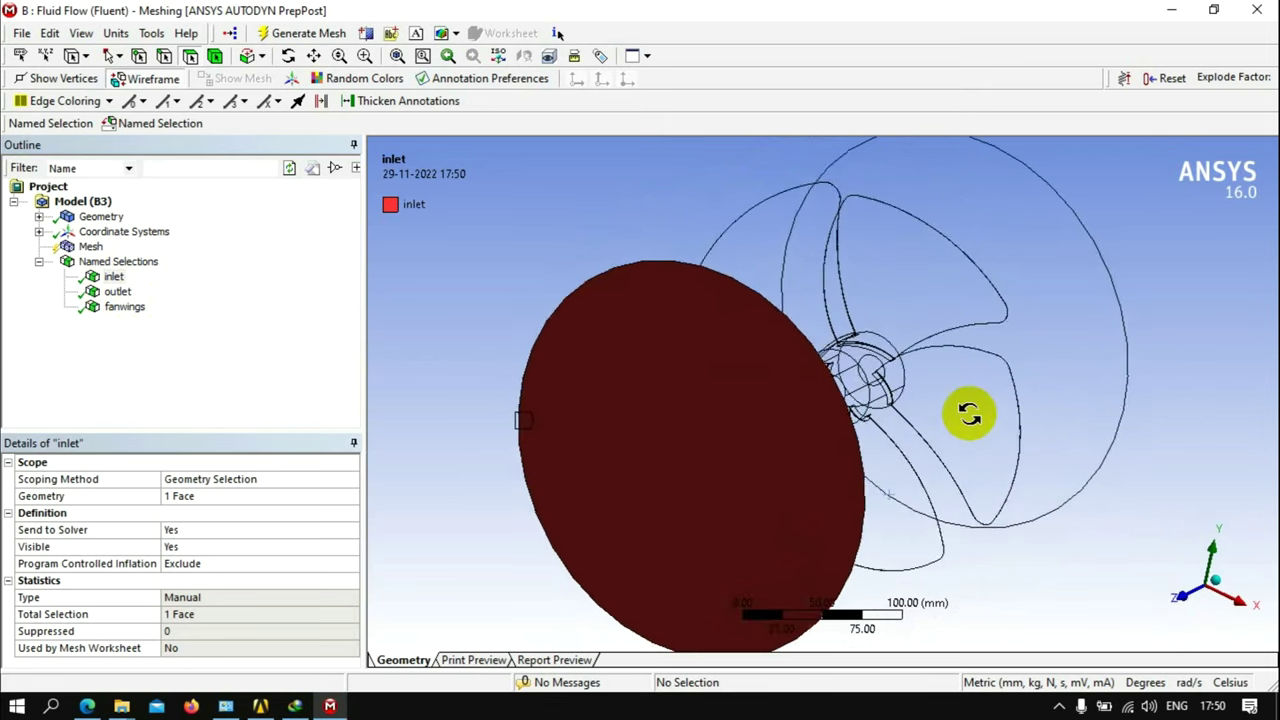
pyautogui.click(124, 307)
pyautogui.moveTo(741, 445)
pyautogui.mouseDown(button='middle')
pyautogui.moveTo(837, 437)
pyautogui.moveTo(783, 452)
pyautogui.mouseUp(button='middle')
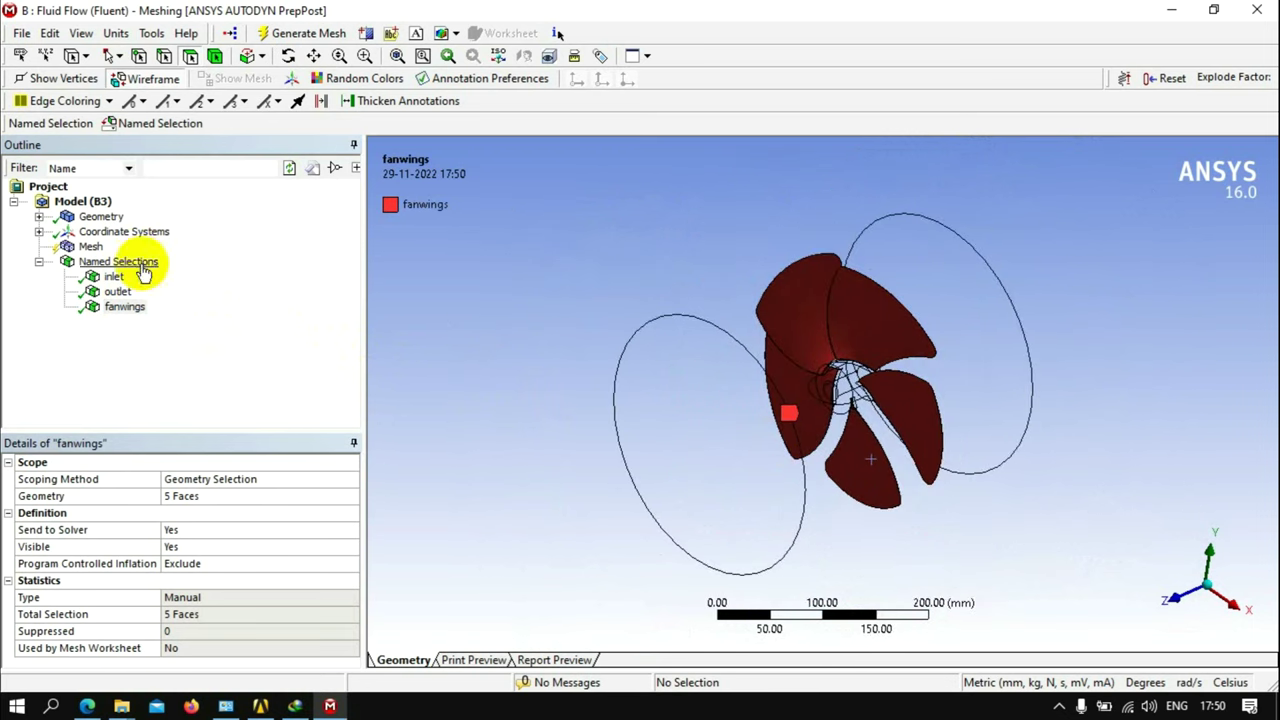
# Set the mesh's Use Advanced Size Function to On: Proximity
pyautogui.click(90, 246)
pyautogui.click(8, 563)
pyautogui.click(140, 580)
pyautogui.click(166, 551)
pyautogui.scroll(-3, 200, 530)
pyautogui.scroll(1, 222, 500)
# Switch advanced sizing to On: Fixed with 2.0 mm minimum size and Fine relevance centre
pyautogui.scroll(2, 285, 480)
pyautogui.click(317, 537)
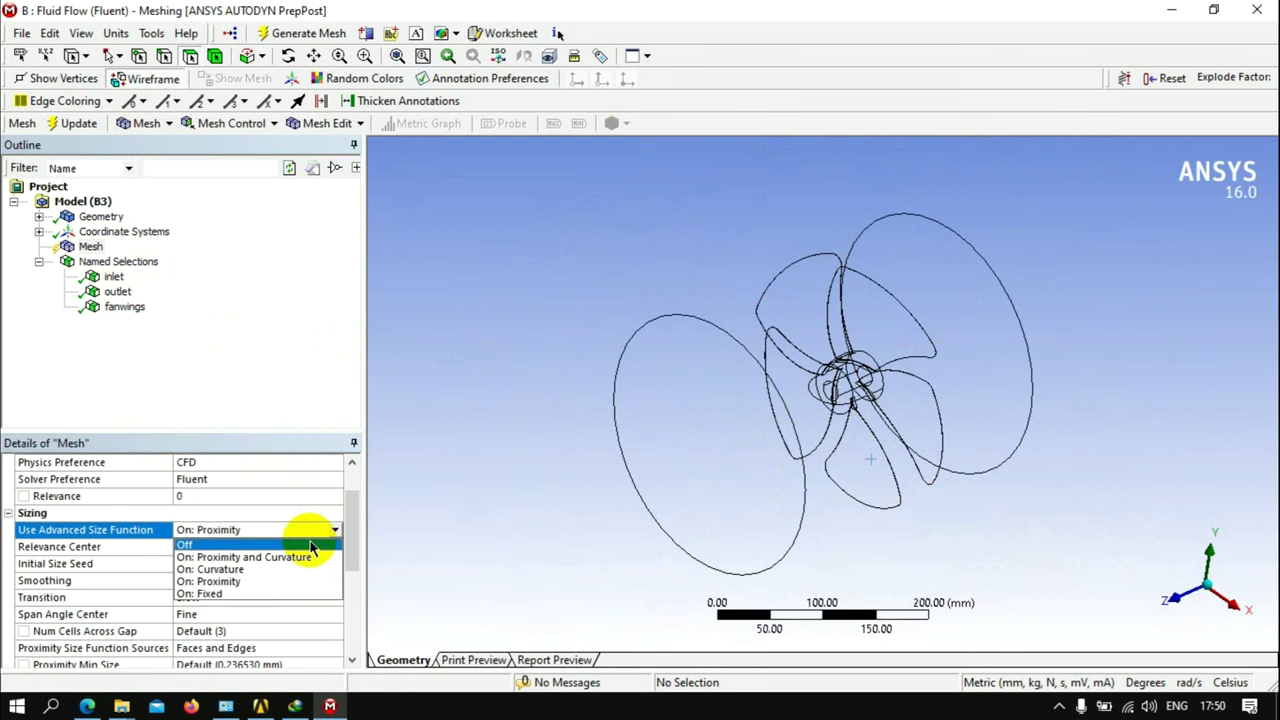
pyautogui.click(200, 594)
pyautogui.scroll(-1, 212, 572)
pyautogui.click(210, 566)
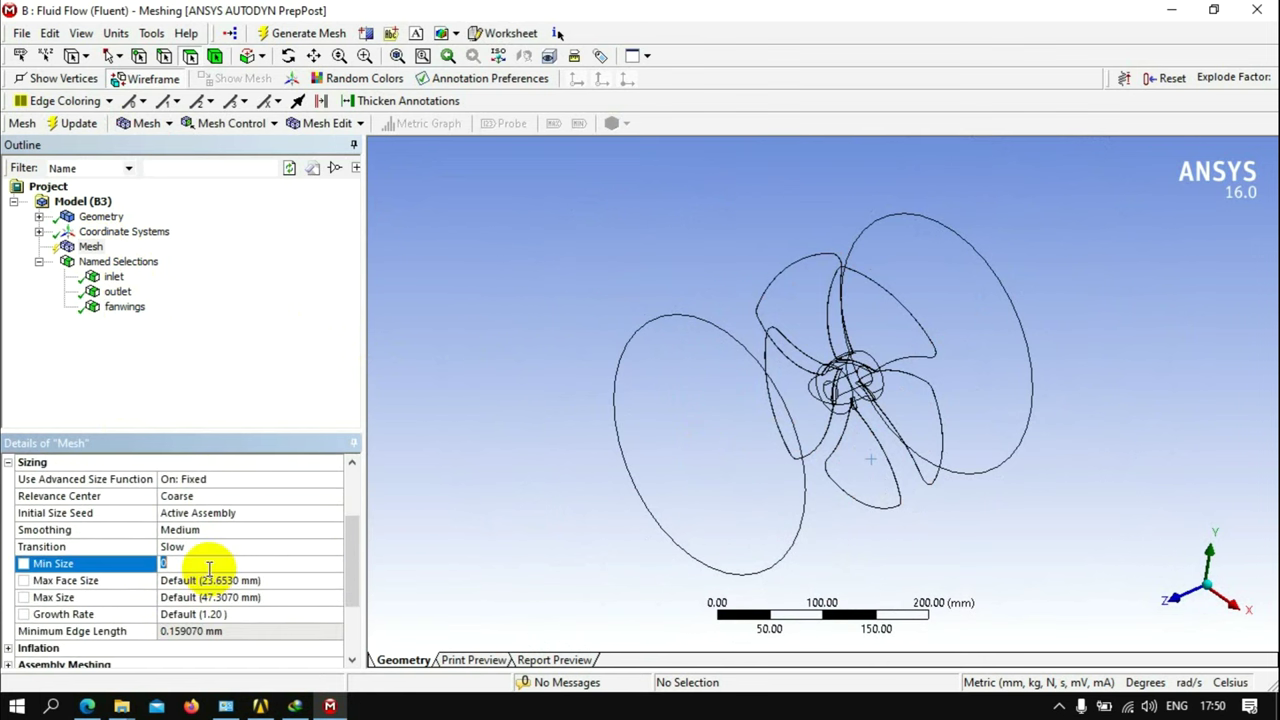
pyautogui.write('2')
pyautogui.press('Return')
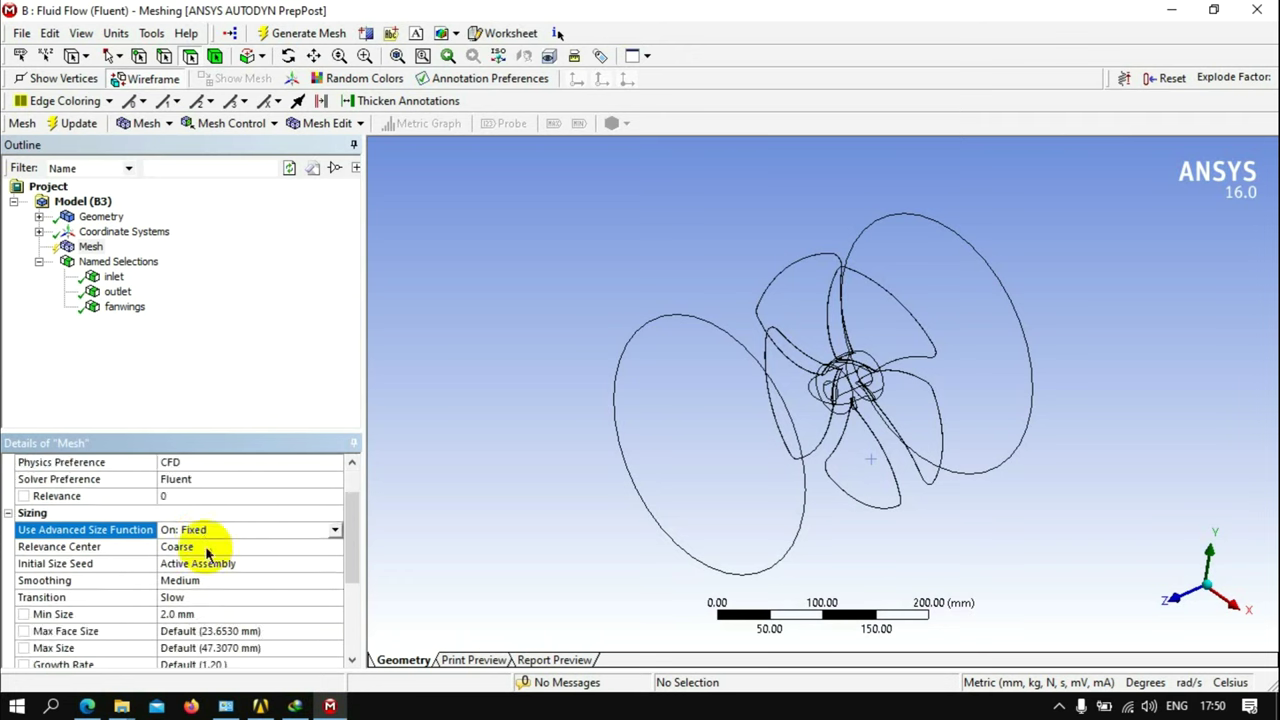
pyautogui.click(215, 546)
pyautogui.click(333, 550)
pyautogui.click(229, 589)
# Set the maximum face size to 2.0 mm and generate the mesh
pyautogui.scroll(-1, 223, 586)
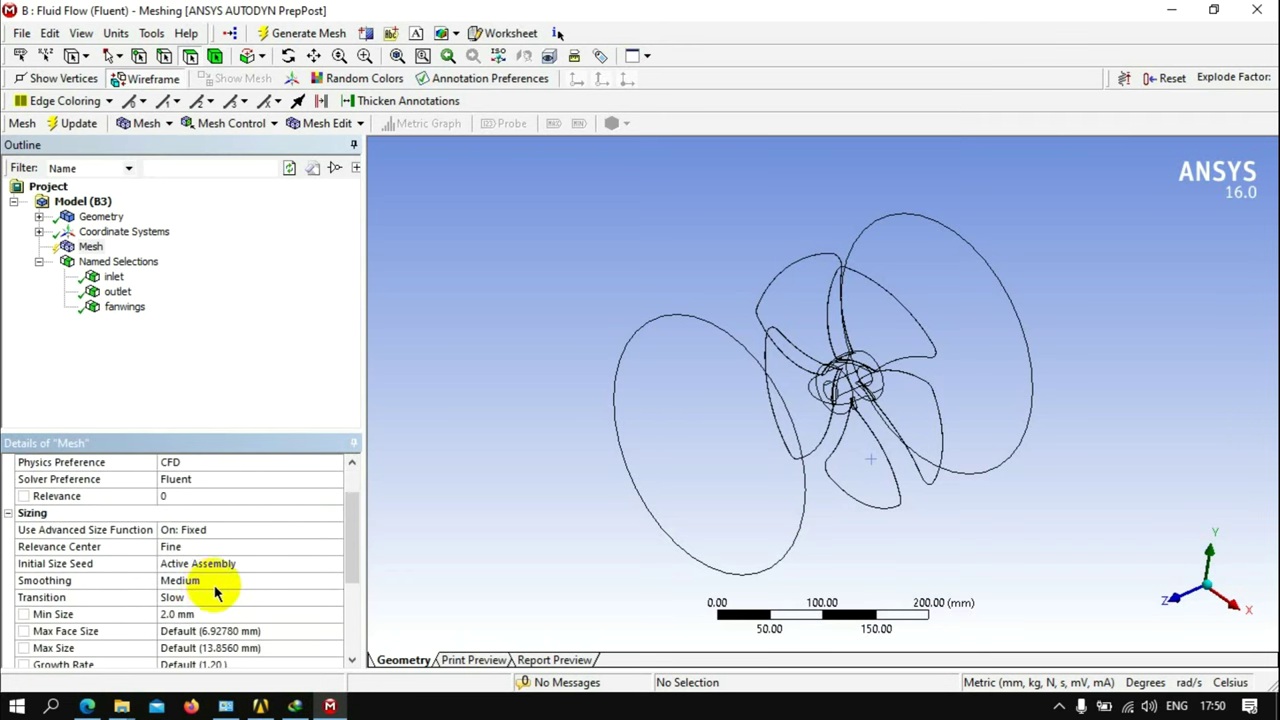
pyautogui.scroll(-2, 205, 588)
pyautogui.click(178, 531)
pyautogui.write('2')
pyautogui.press('Return')
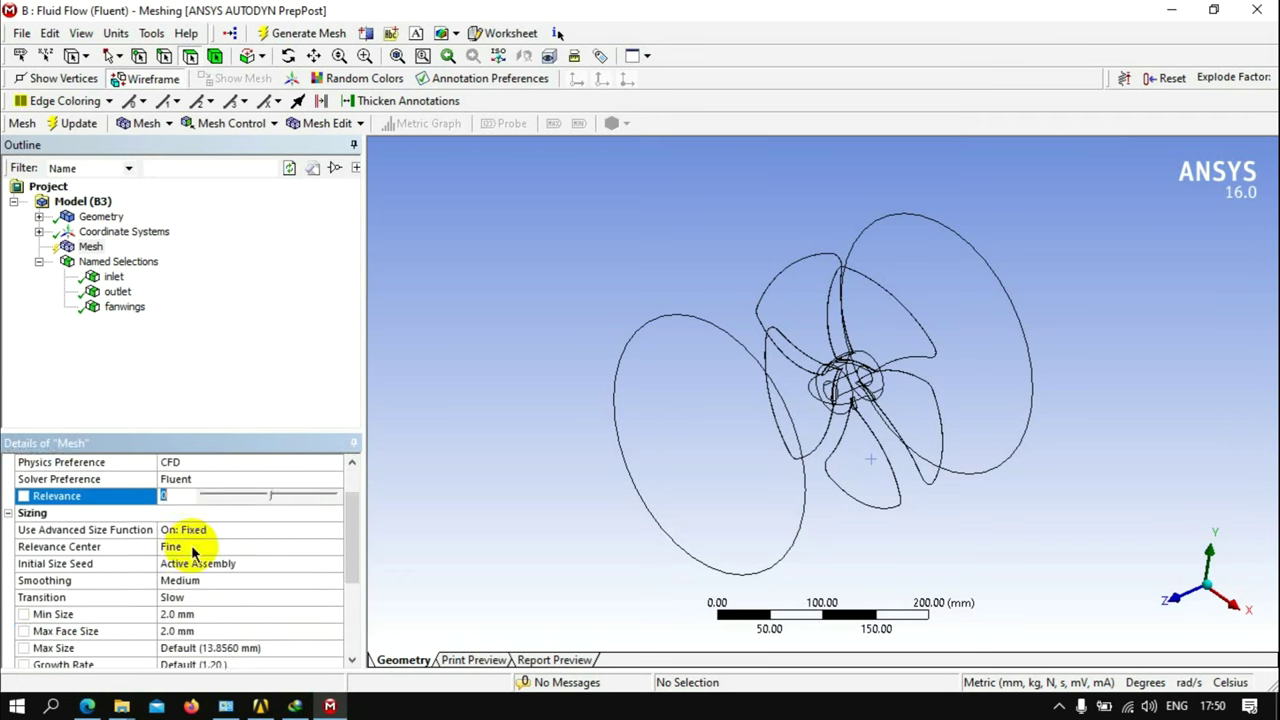
pyautogui.scroll(-1, 183, 594)
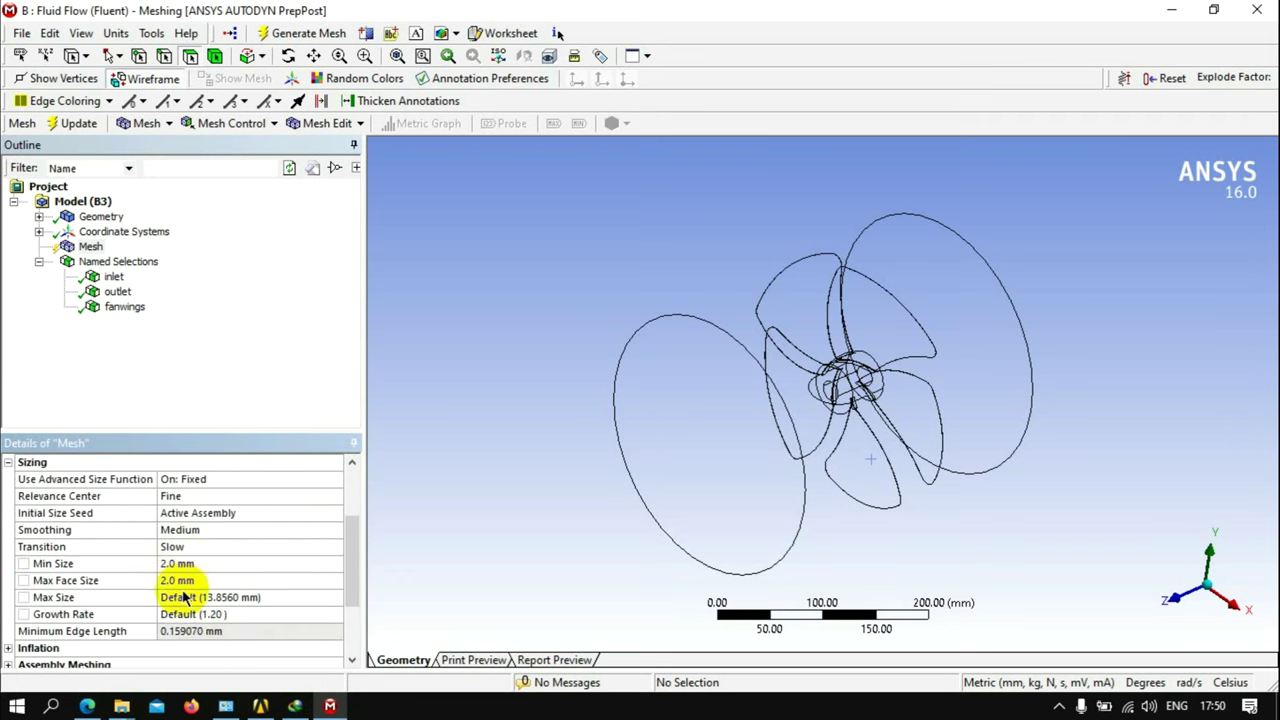
pyautogui.rightClick(88, 248)
pyautogui.click(140, 313)
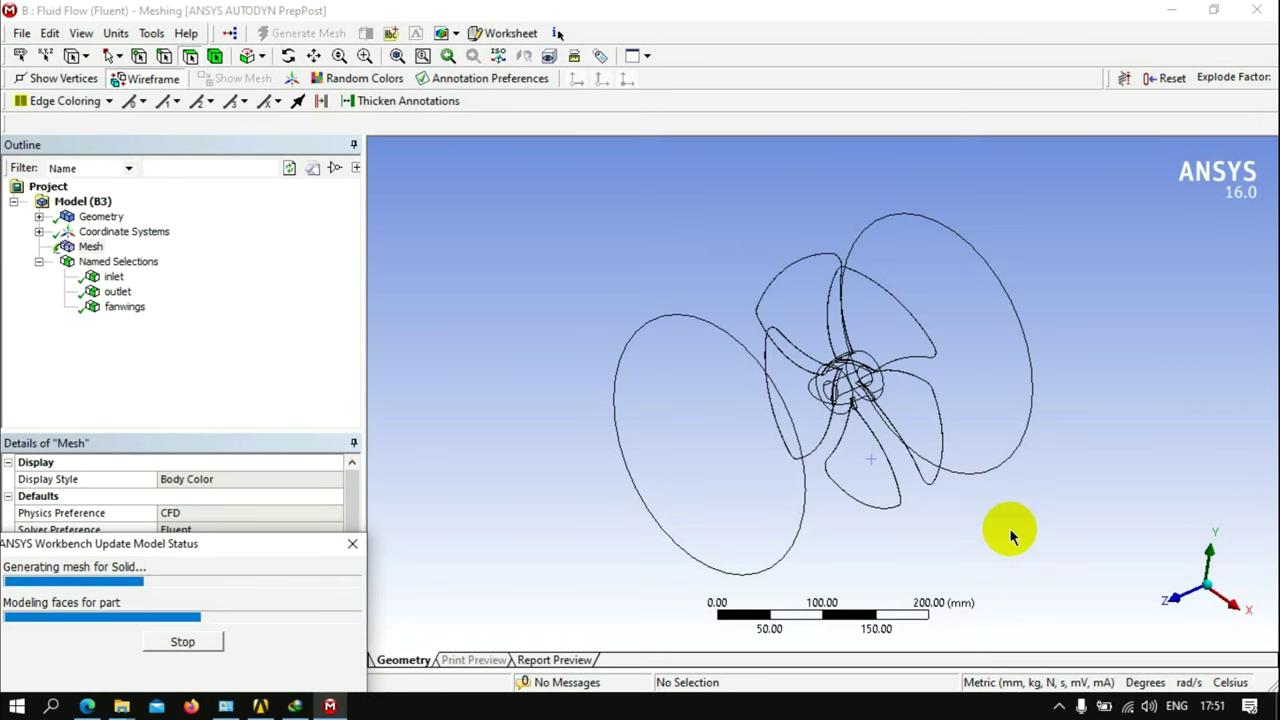
# Close ANSYS Meshing once meshing finishes, saving the fluid-domain mesh
pyautogui.click(1059, 706)
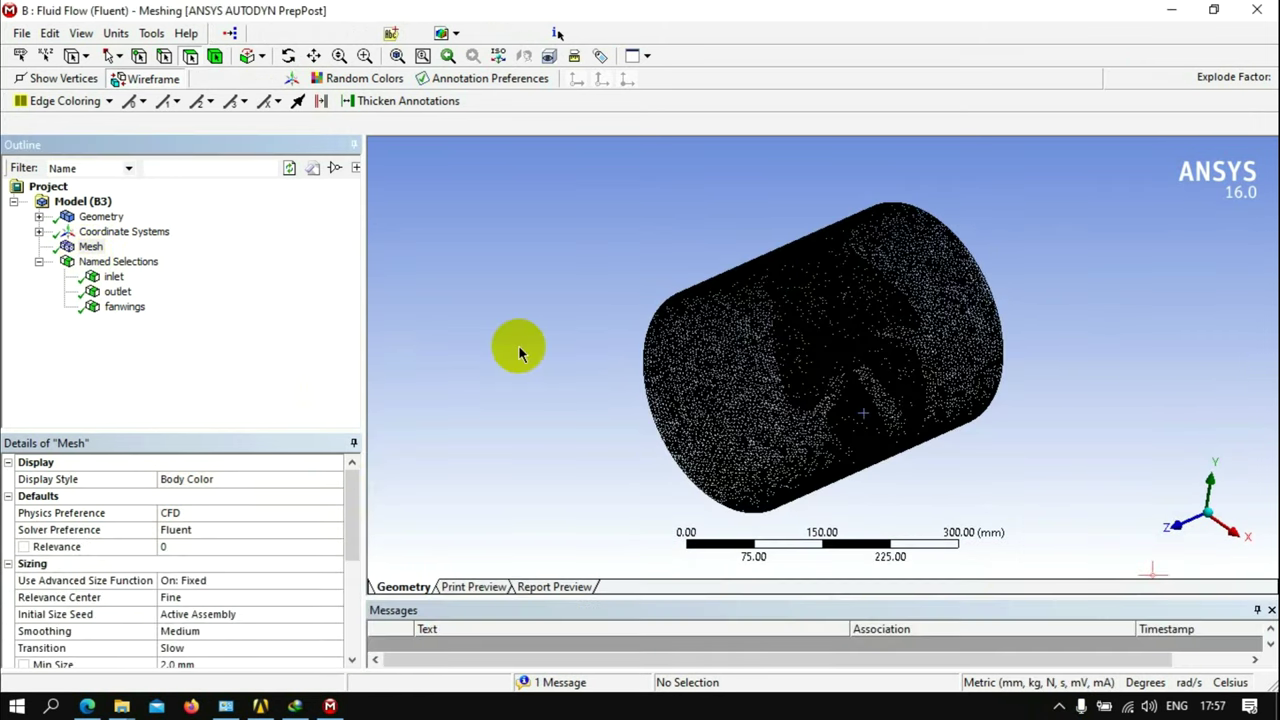
pyautogui.click(1255, 14)
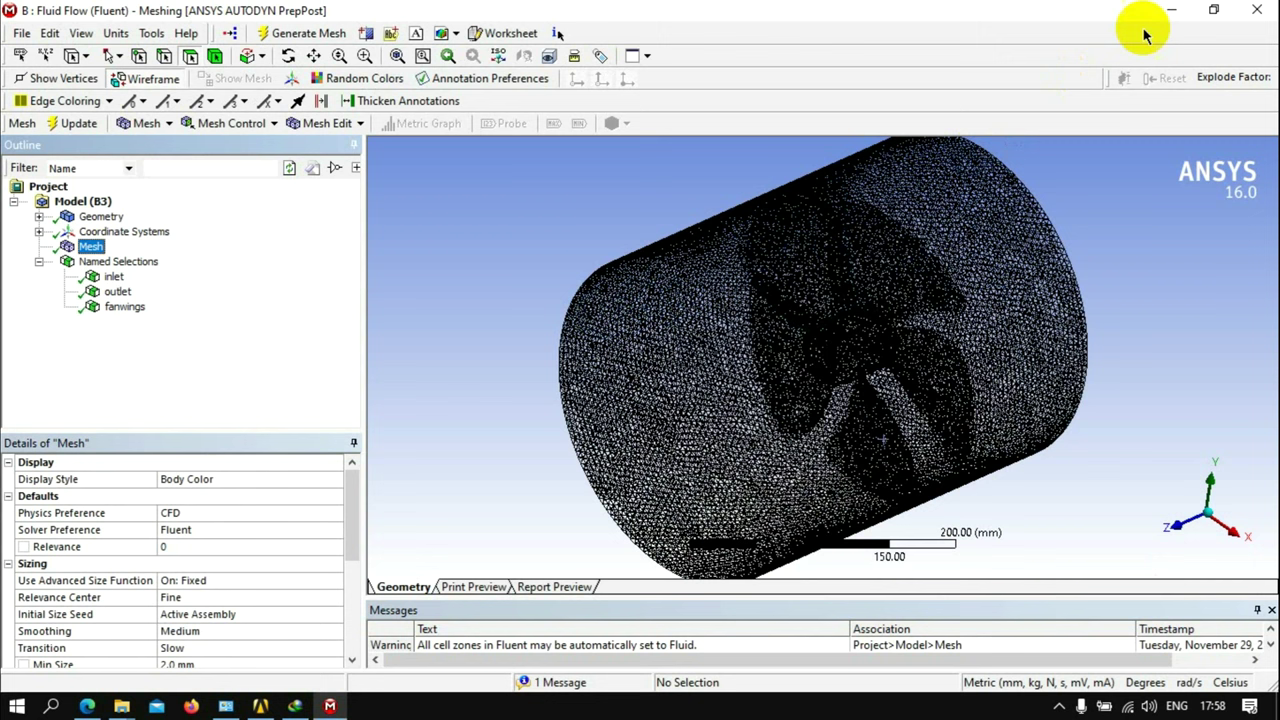
pyautogui.click(1257, 10)
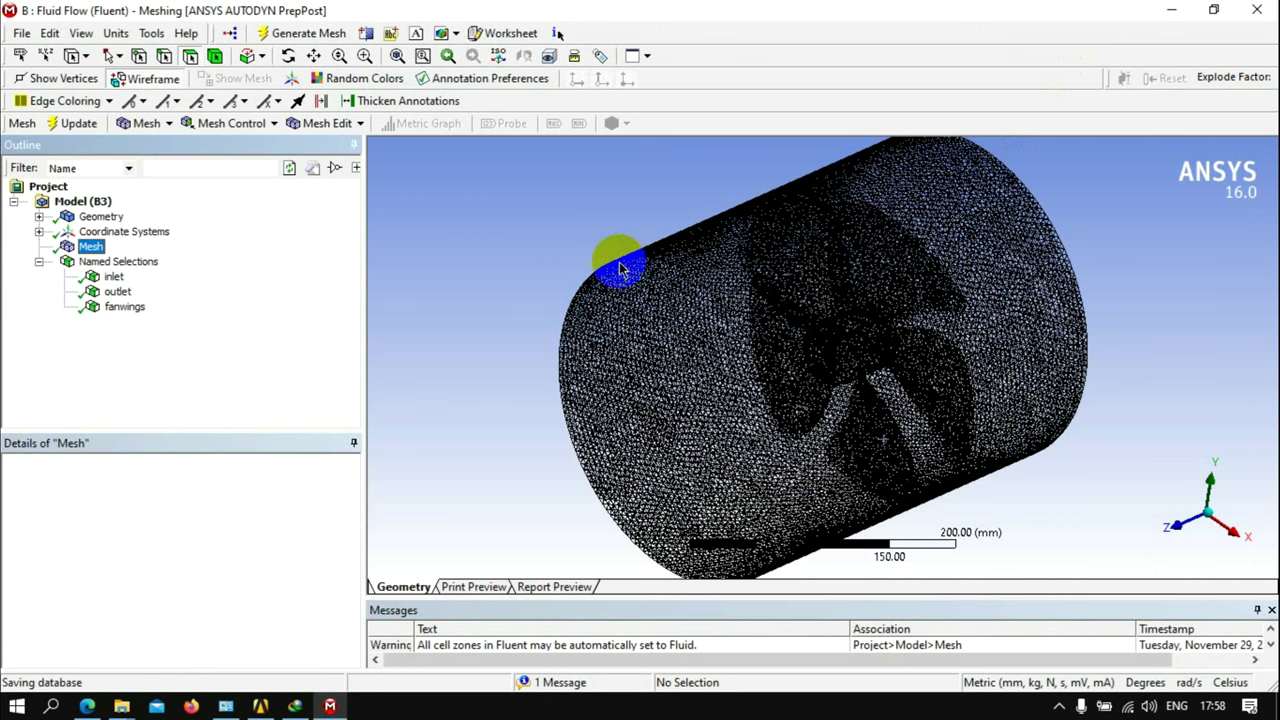
# Launch Fluent from the fluid flow Setup cell with default launcher settings, then maximise it
pyautogui.click(260, 706)
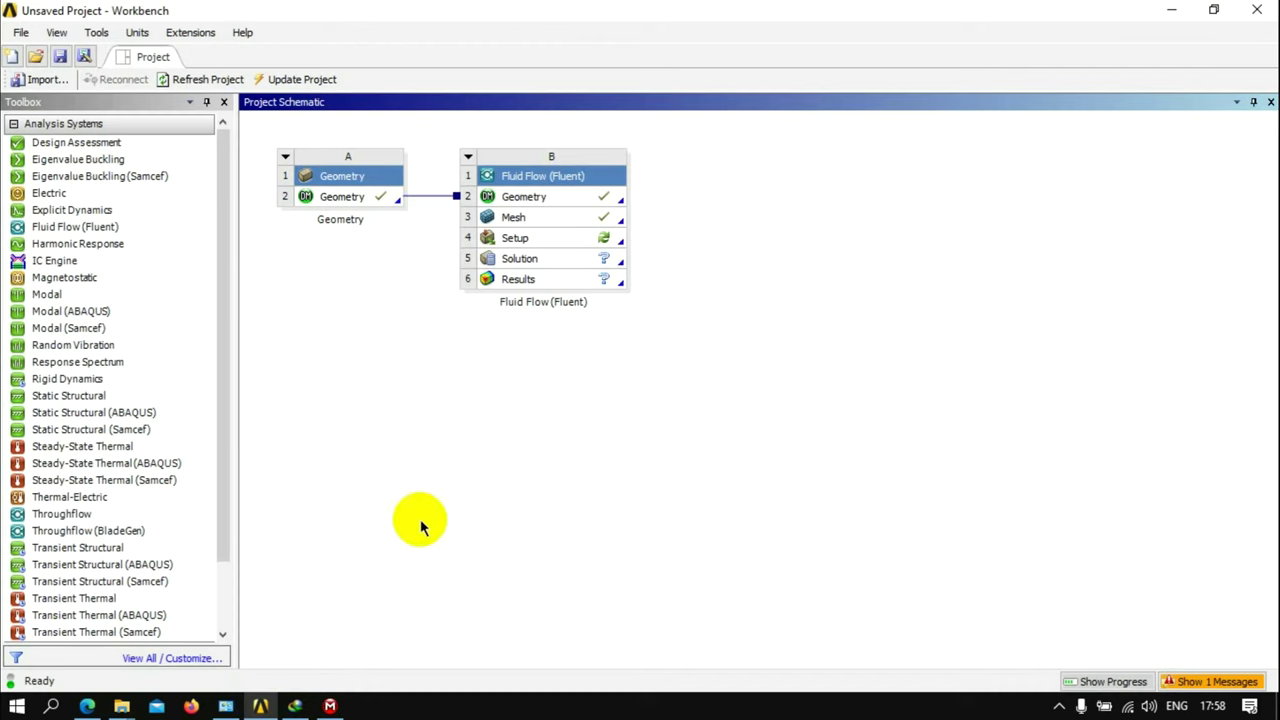
pyautogui.doubleClick(505, 240)
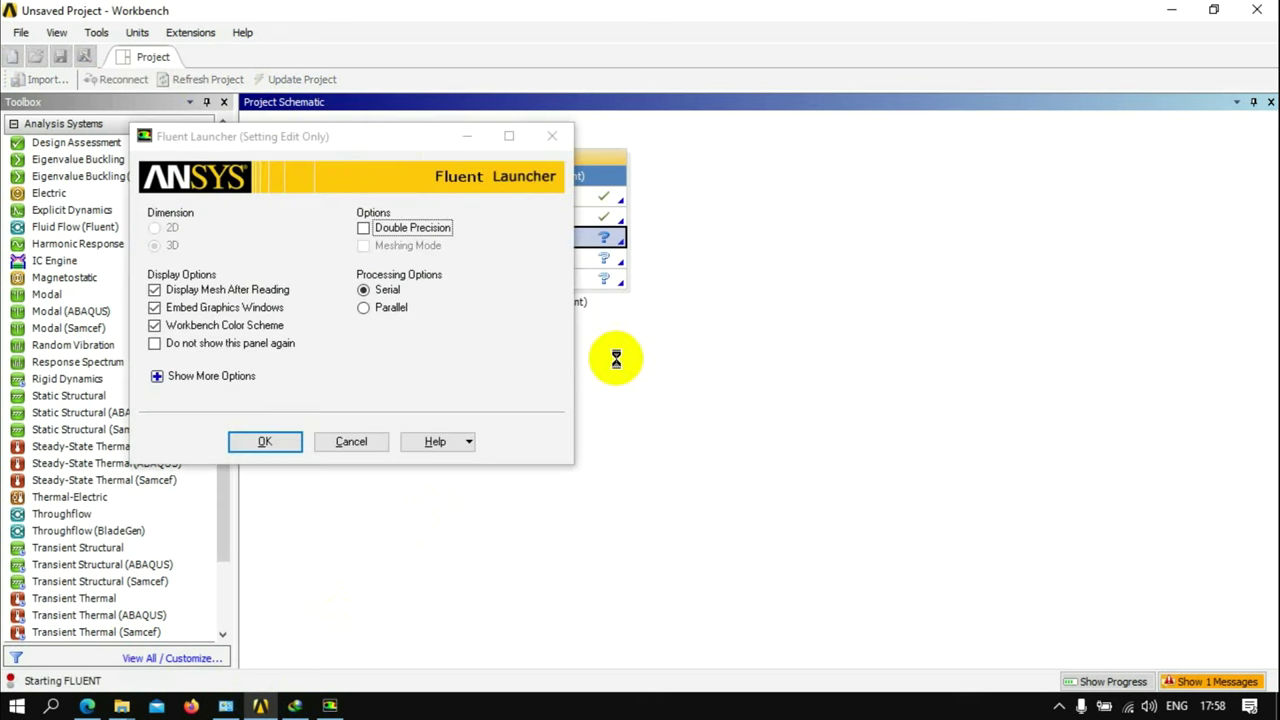
pyautogui.click(272, 443)
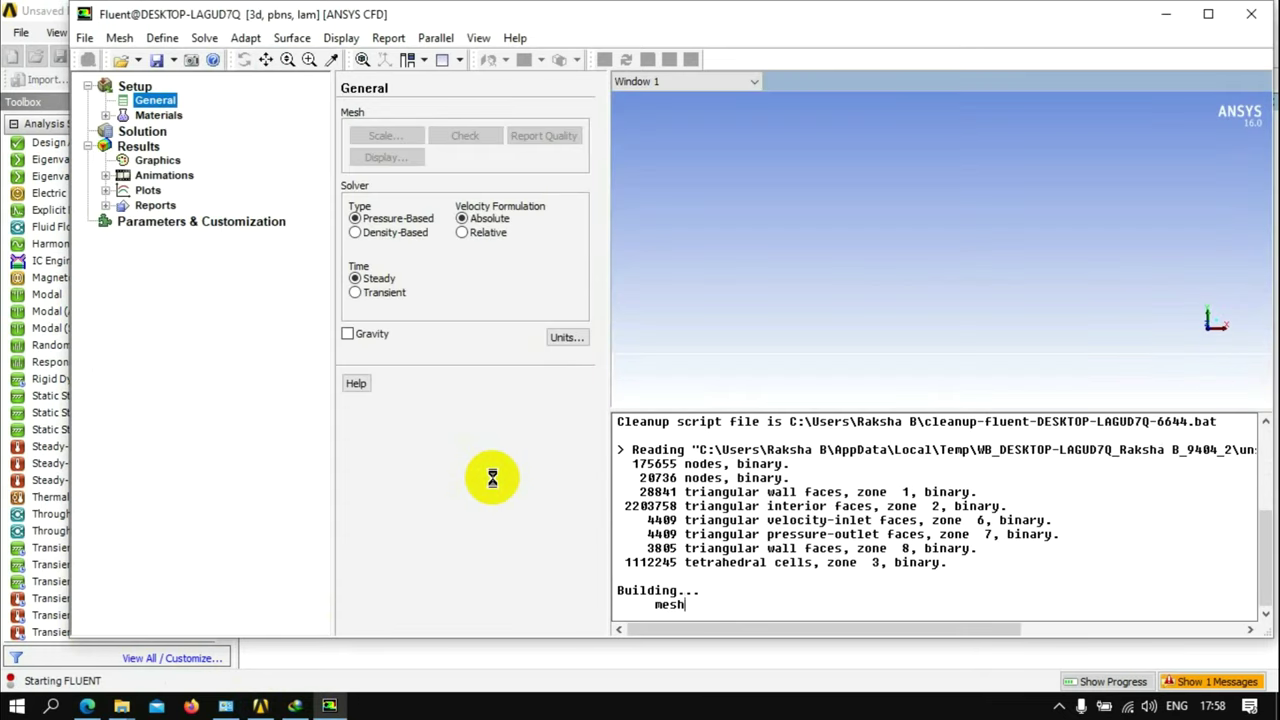
pyautogui.click(1208, 14)
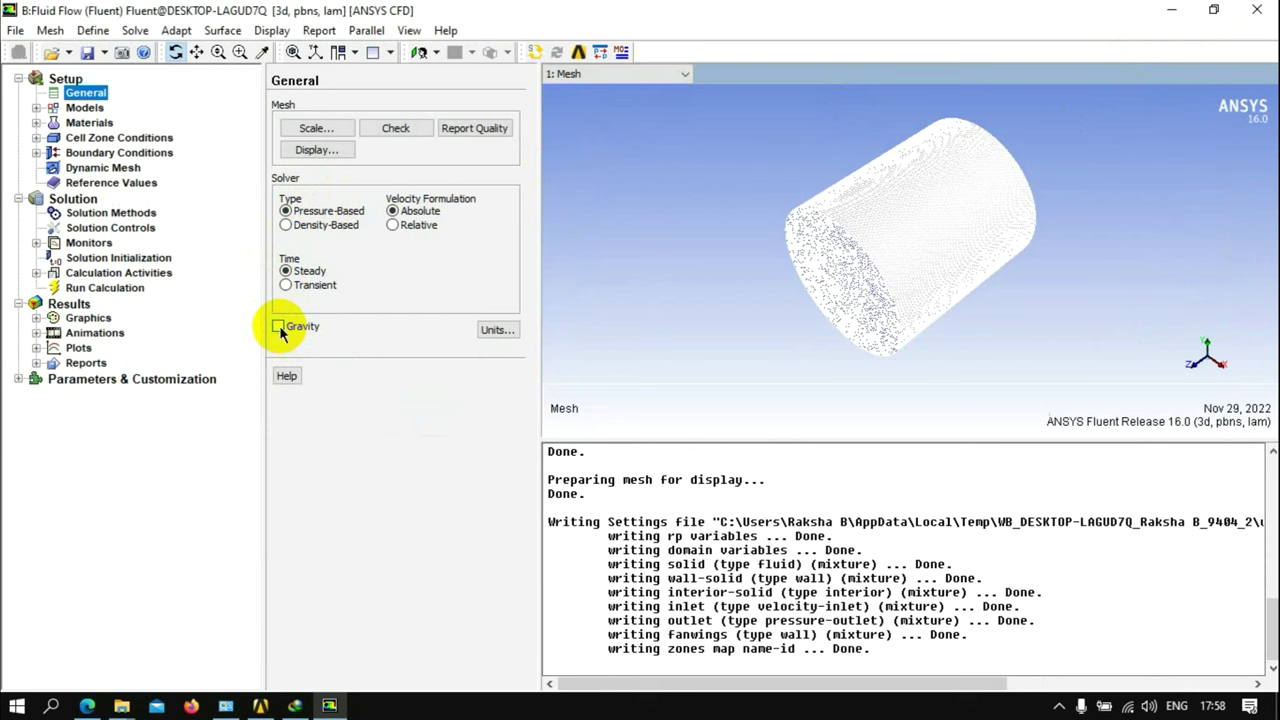
# Review the Models, Materials and Cell Zone Conditions settings
pyautogui.click(85, 107)
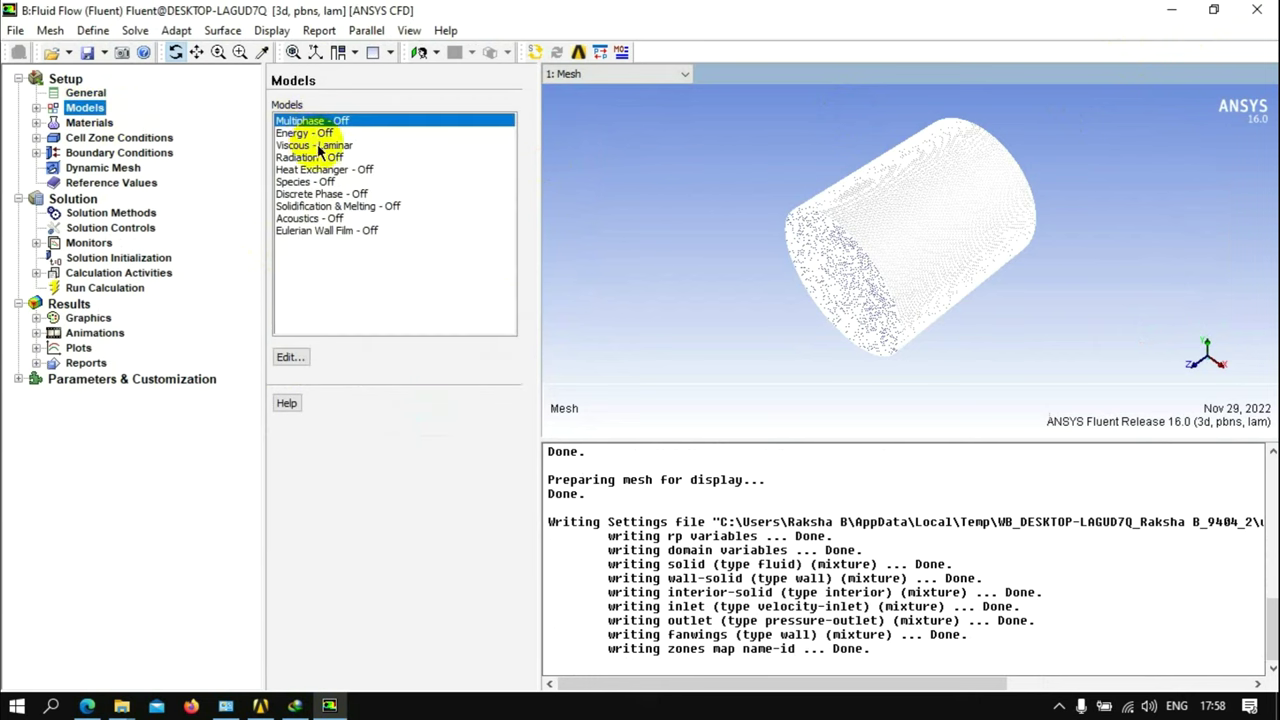
pyautogui.click(90, 123)
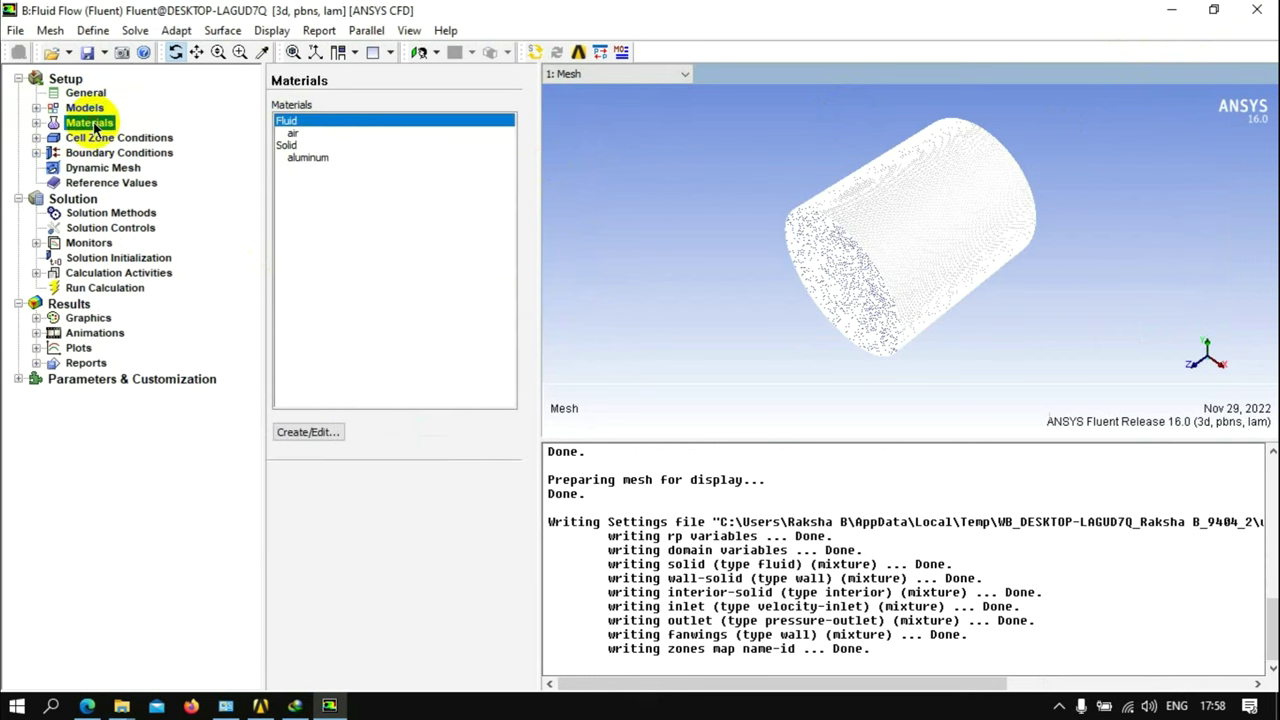
pyautogui.click(122, 137)
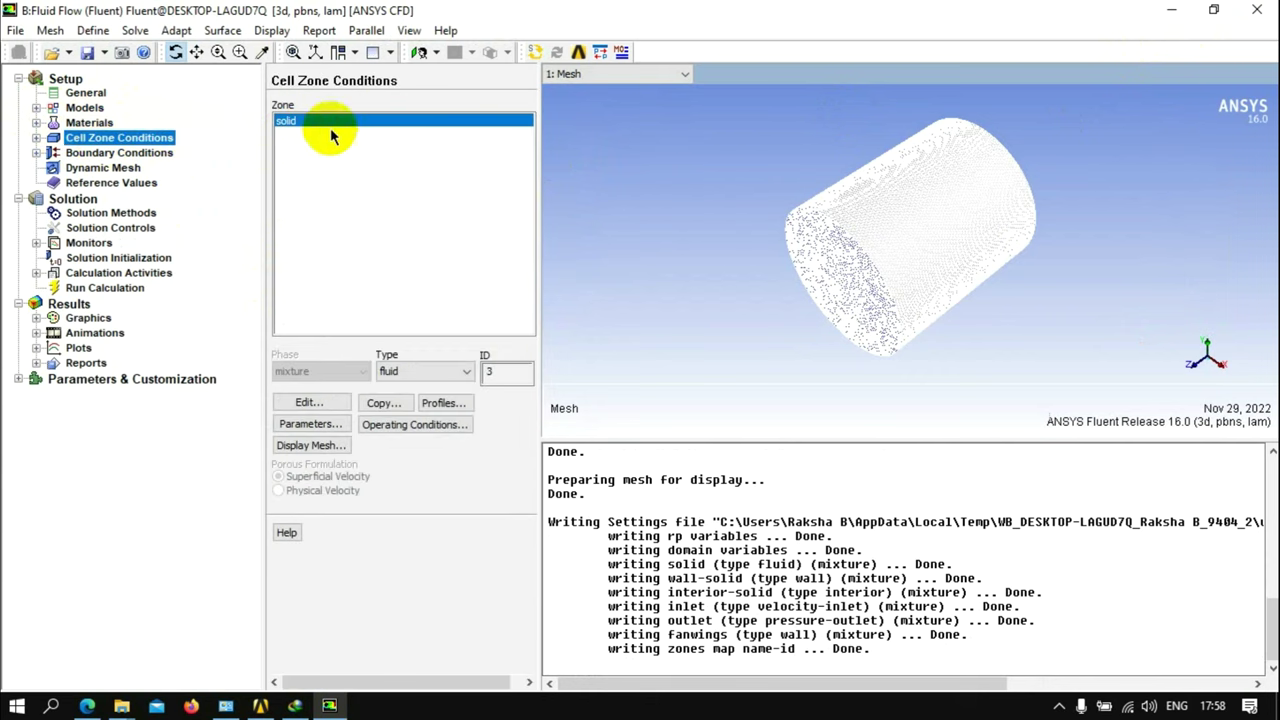
# Make the inlet's 1 m/s velocity magnitude a new input parameter
pyautogui.click(94, 154)
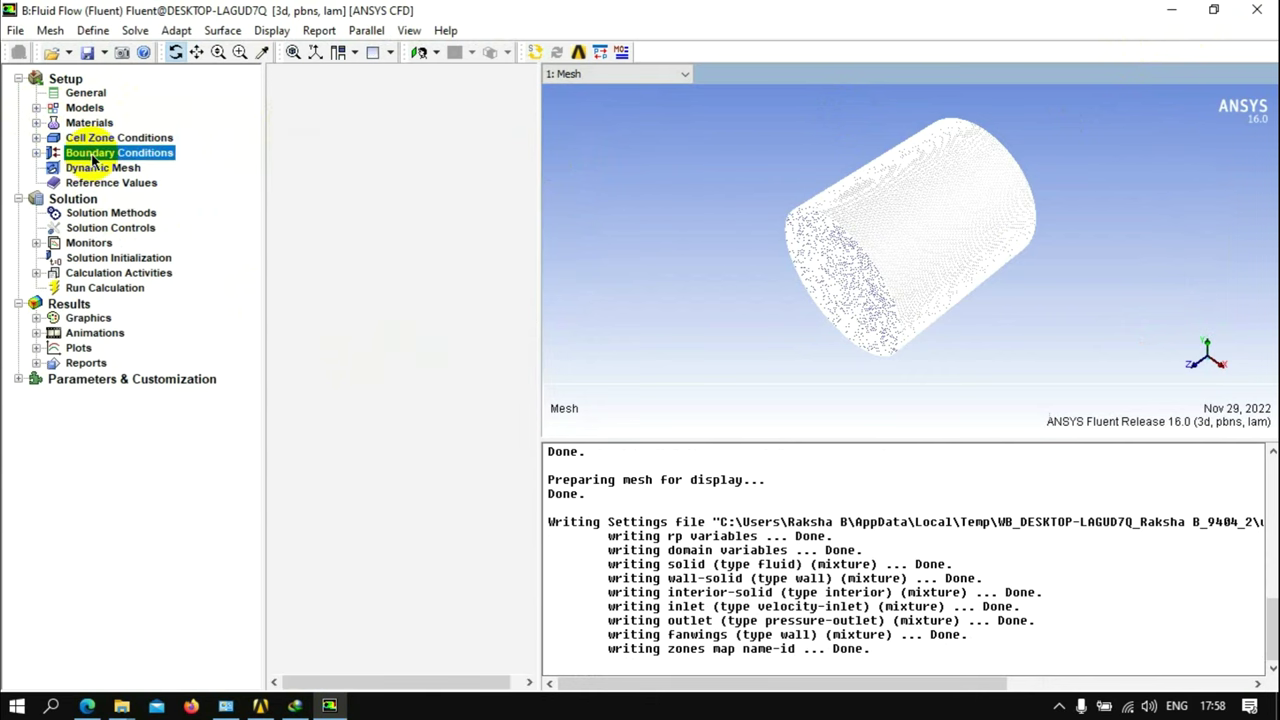
pyautogui.click(287, 133)
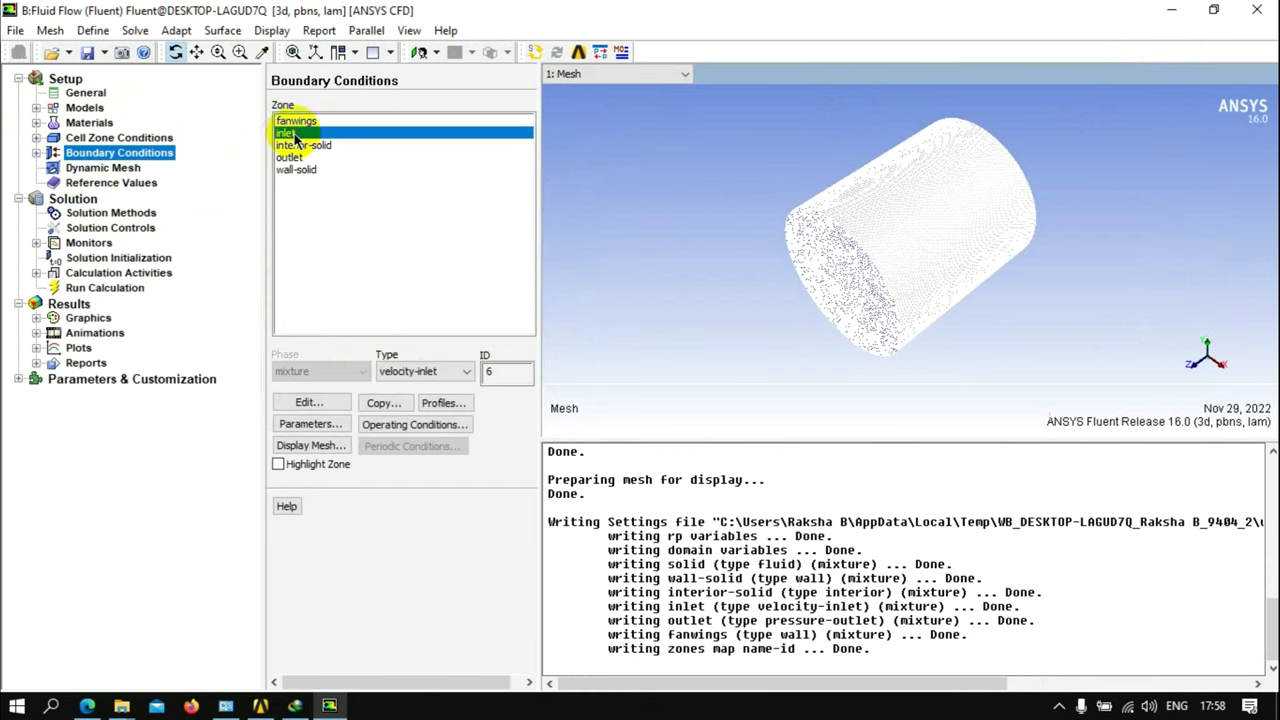
pyautogui.click(322, 403)
pyautogui.write('1')
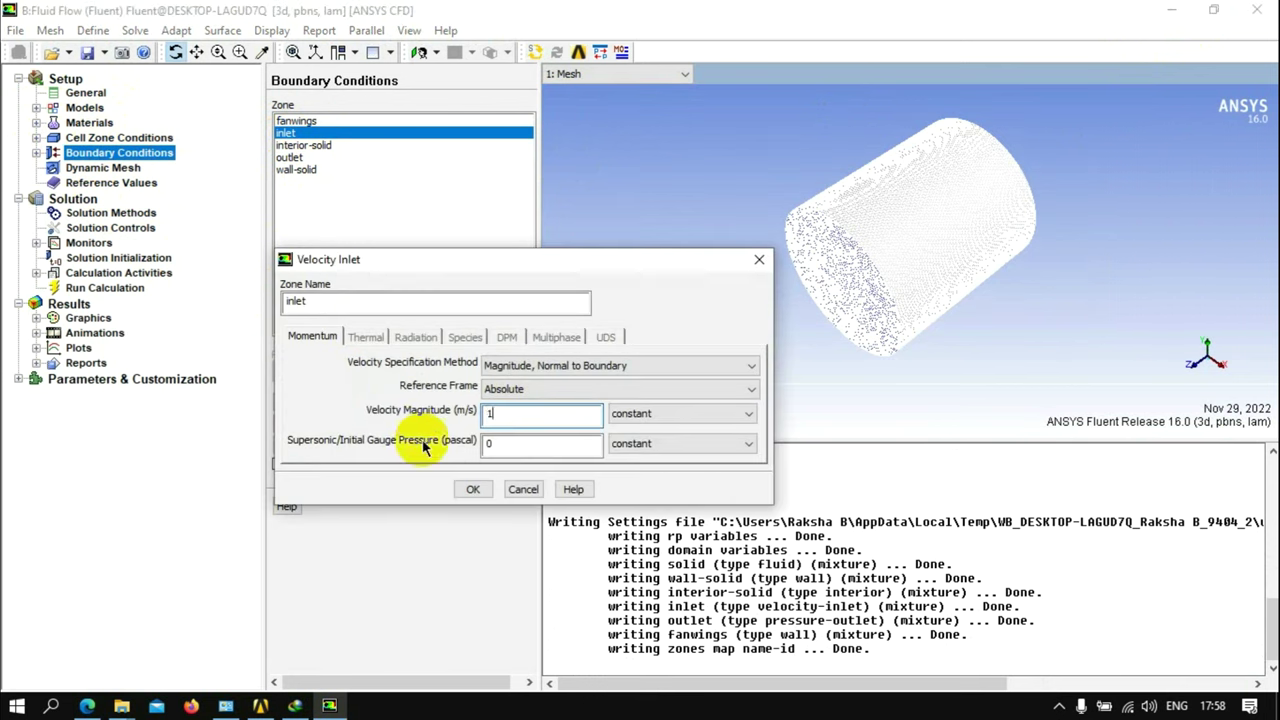
pyautogui.click(620, 413)
pyautogui.click(645, 443)
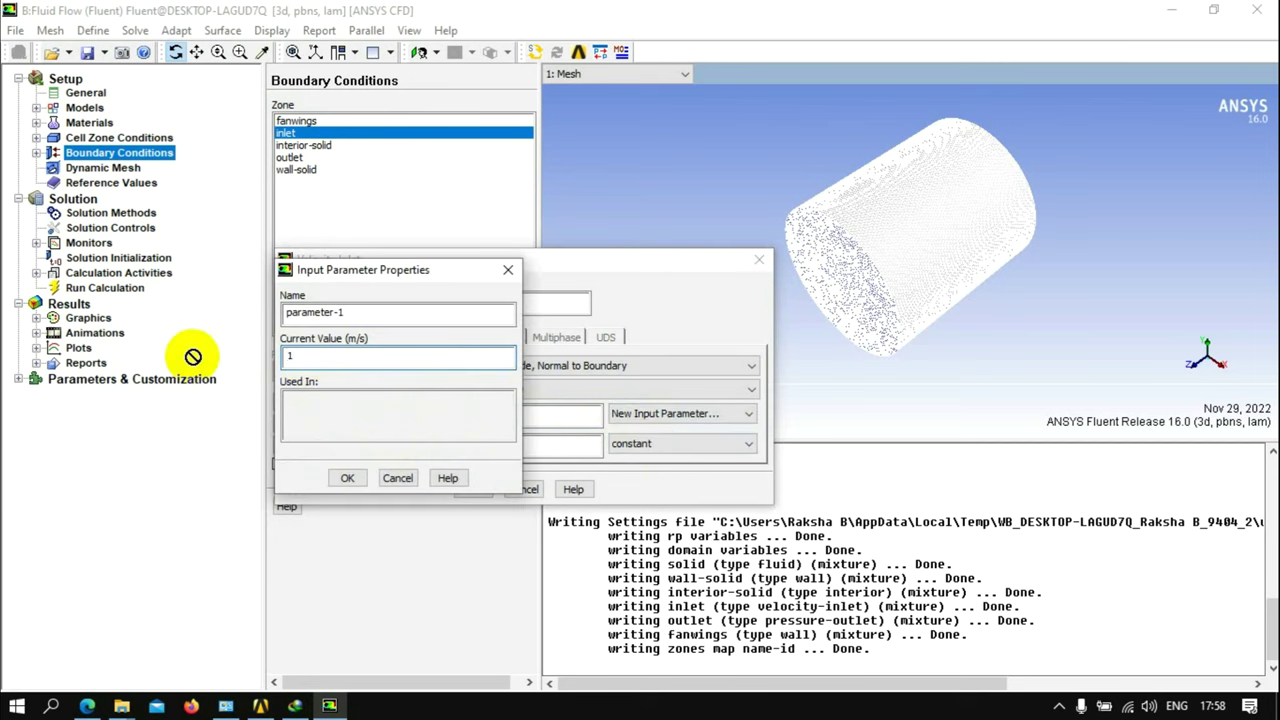
pyautogui.click(335, 478)
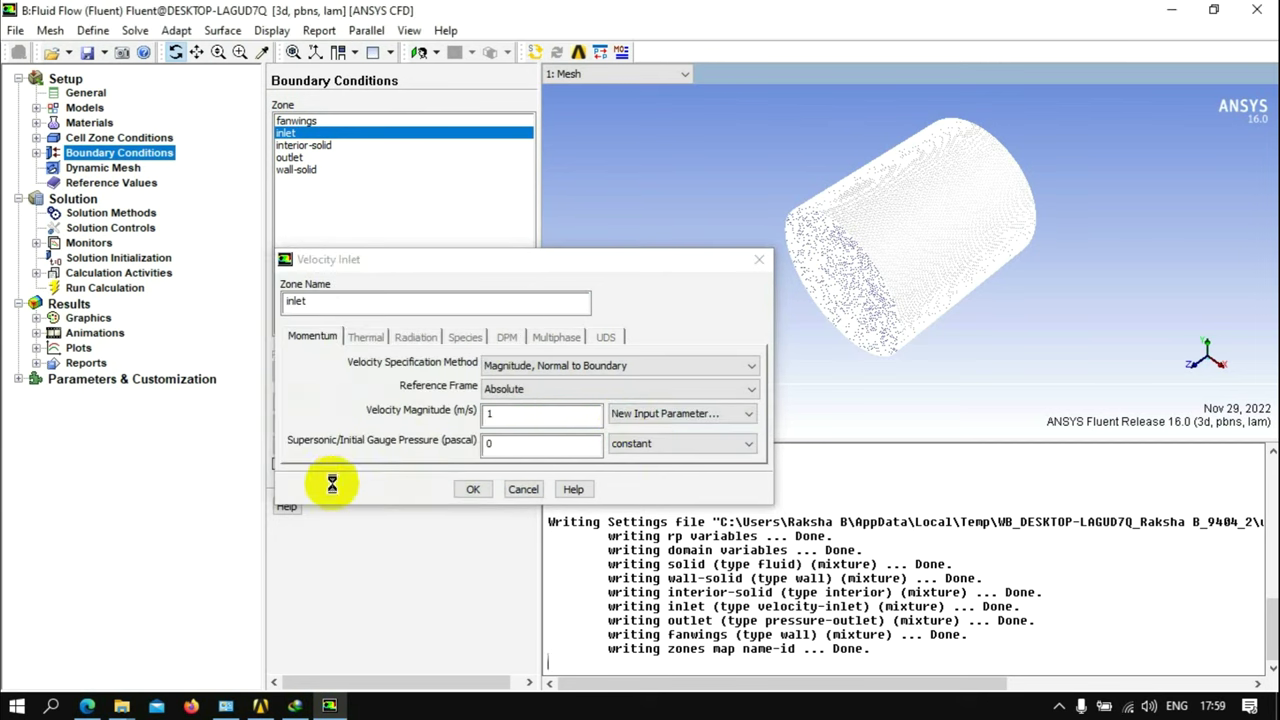
pyautogui.click(474, 489)
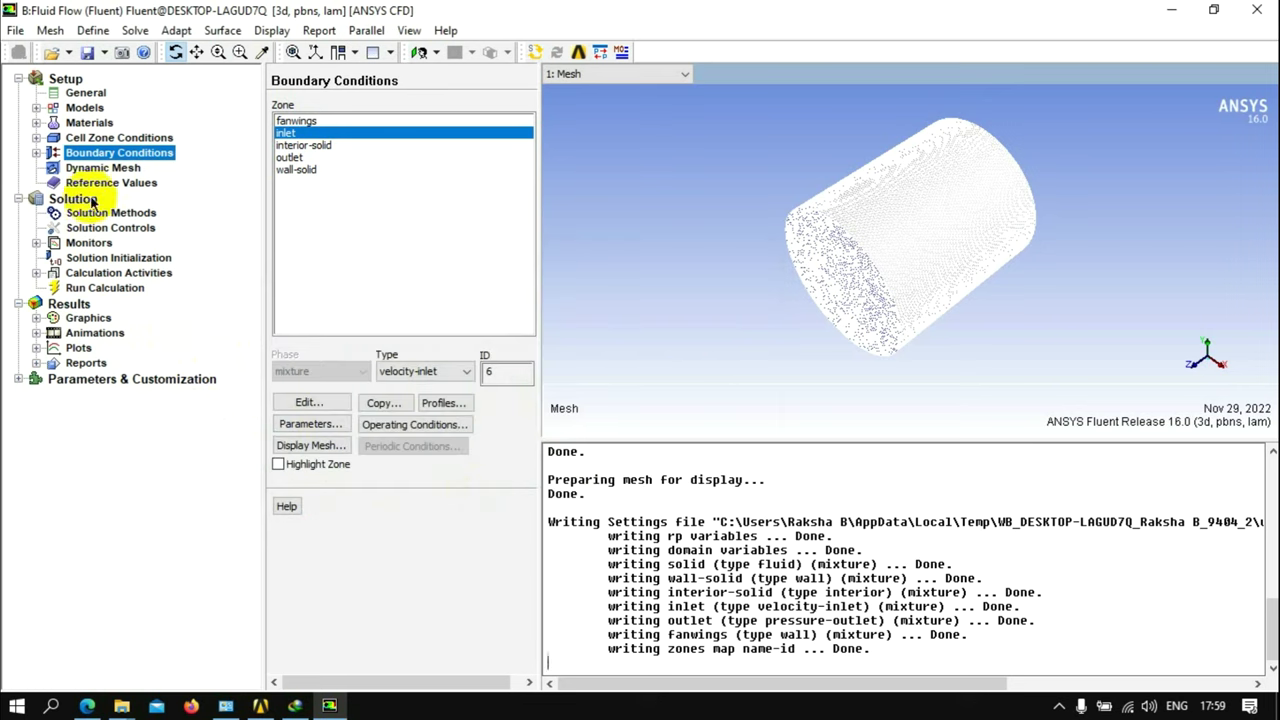
# Confirm the outlet stays a pressure outlet at 0 Pa gauge pressure
pyautogui.click(292, 158)
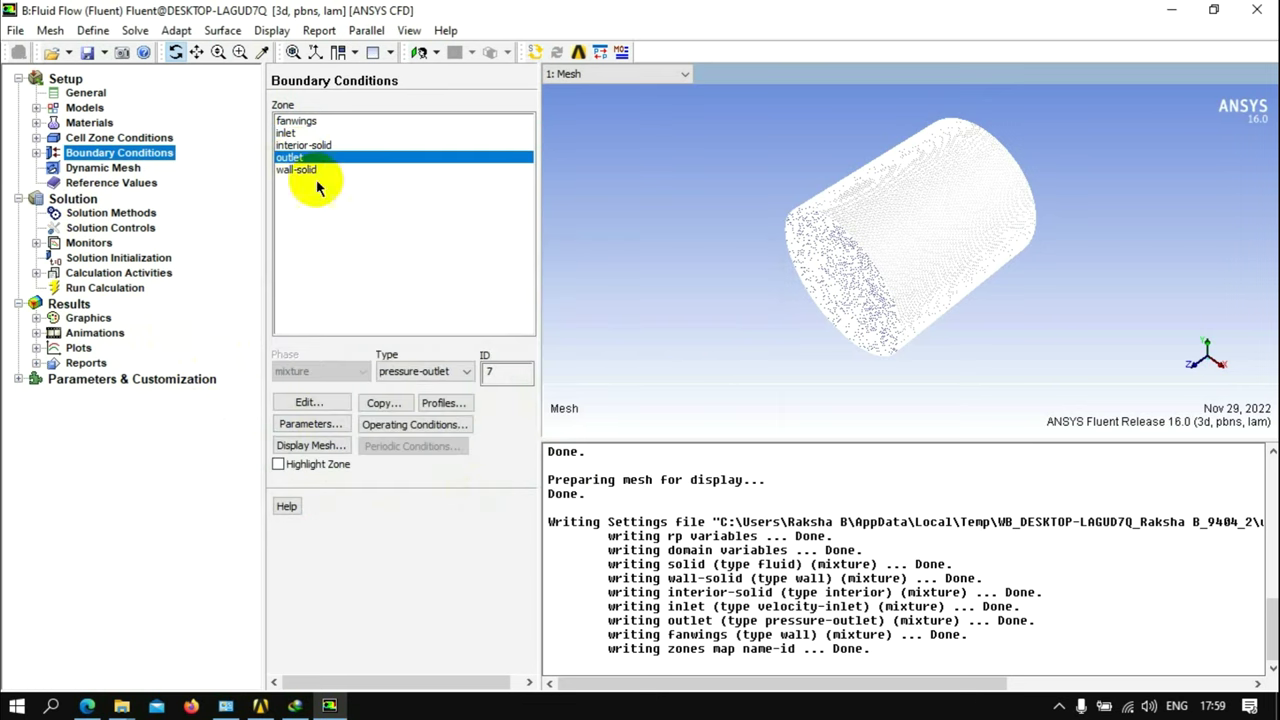
pyautogui.click(345, 403)
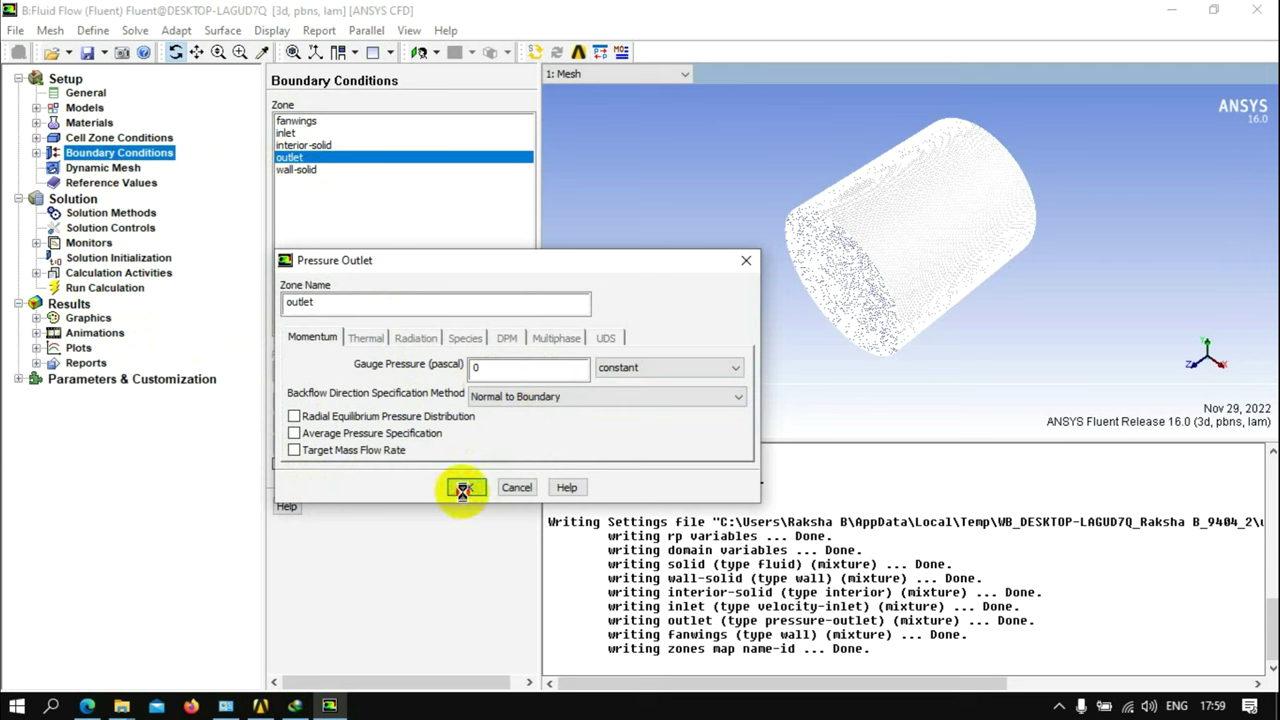
pyautogui.click(463, 488)
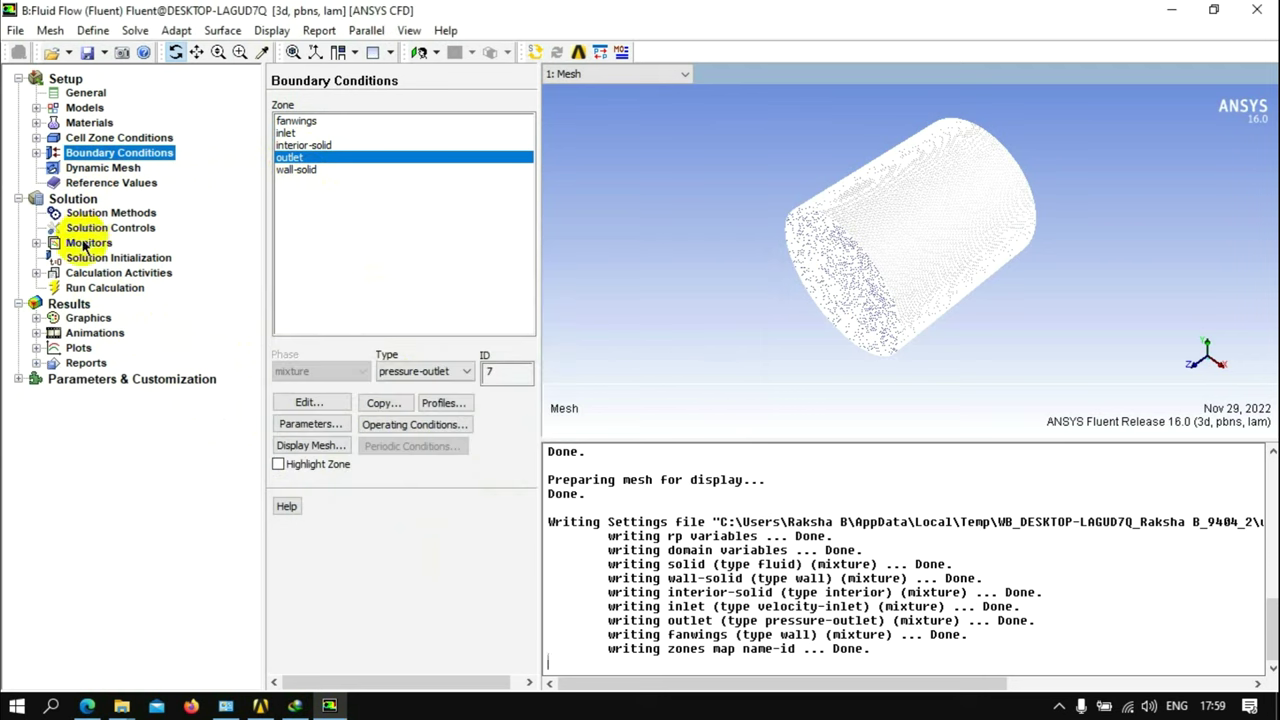
# Set Run Calculation to 250 iterations and start calculating
pyautogui.click(82, 289)
pyautogui.doubleClick(283, 155)
pyautogui.write('250')
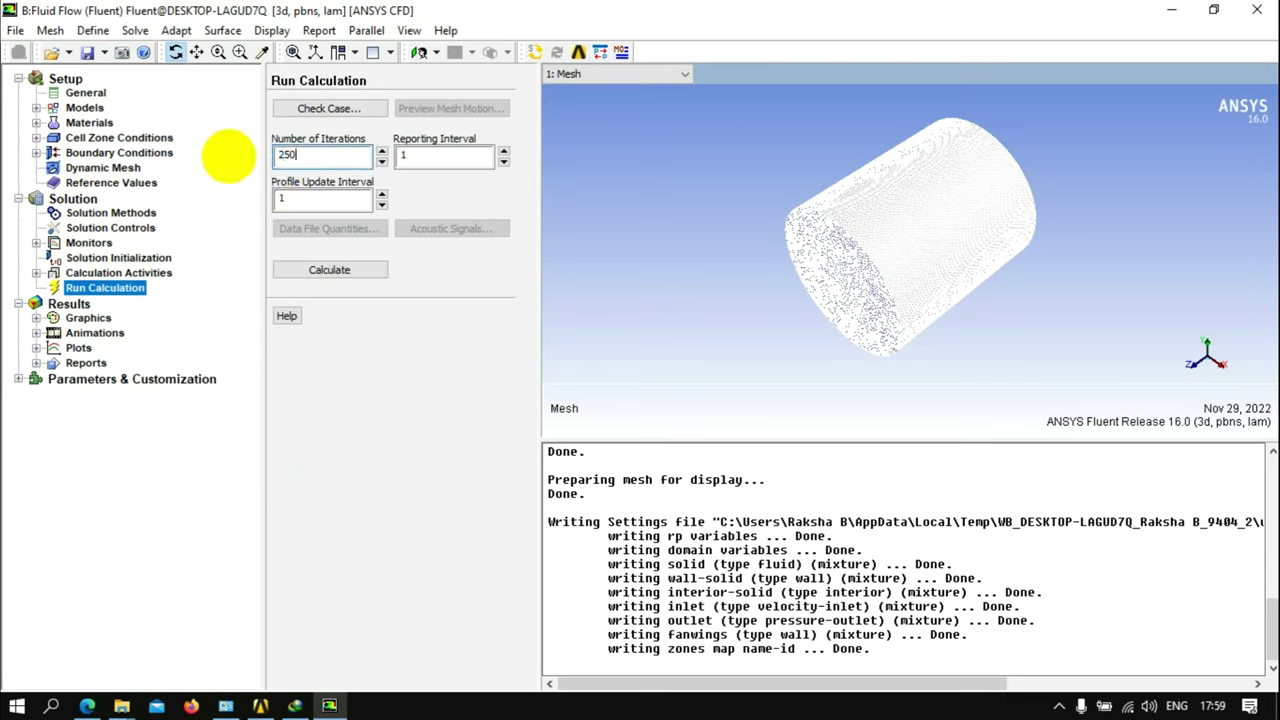
pyautogui.click(329, 272)
pyautogui.click(472, 409)
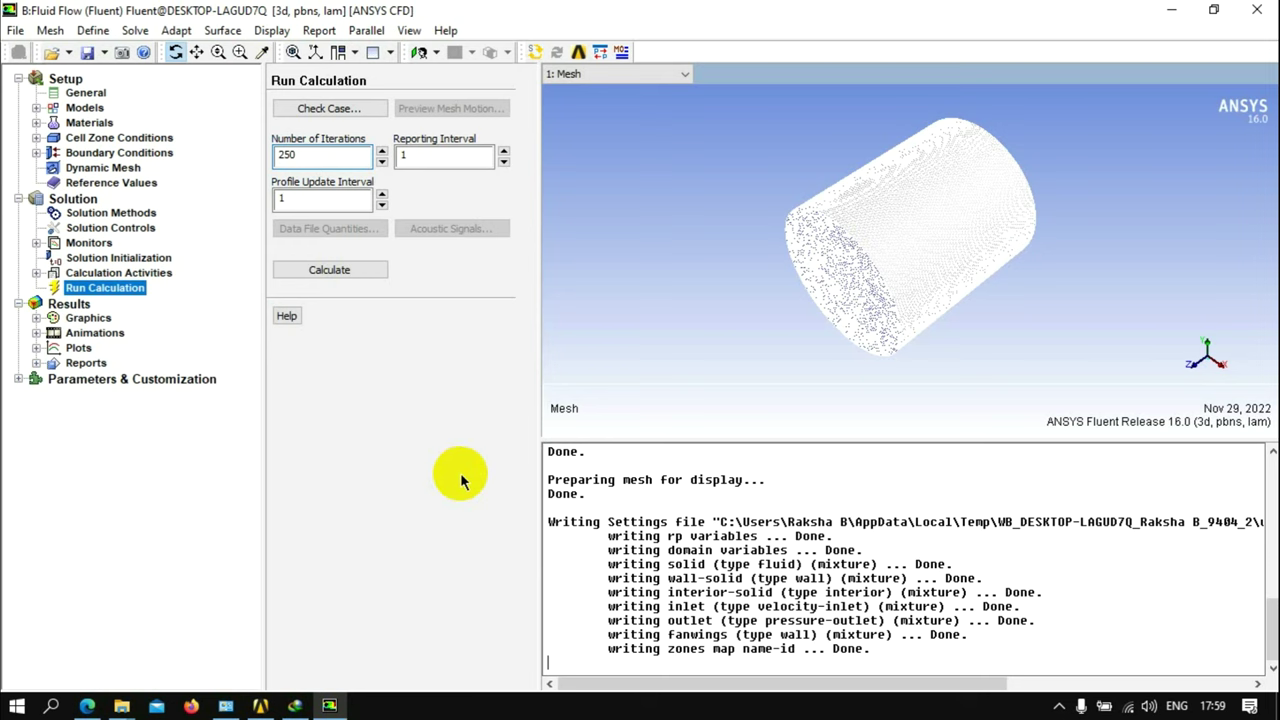
# Retry Calculate several times; it fails because the solution isn't initialized
pyautogui.scroll(10, 655, 545)
pyautogui.scroll(10, 660, 550)
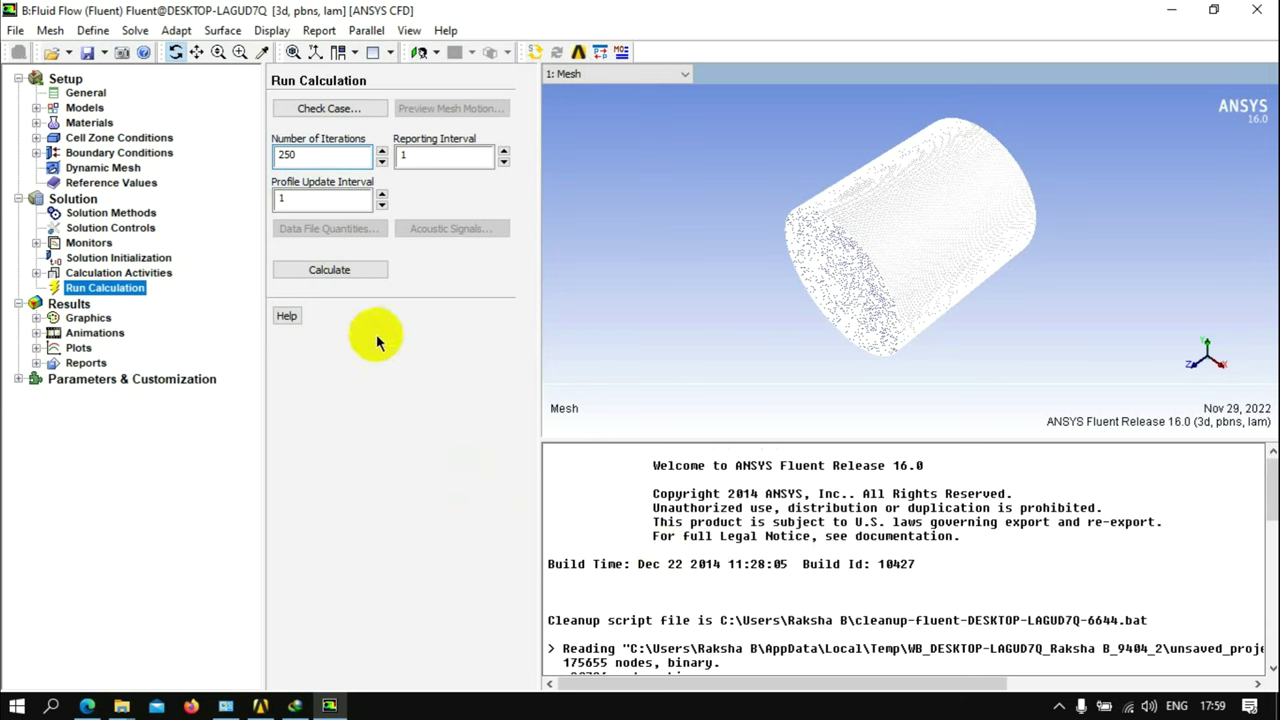
pyautogui.click(333, 271)
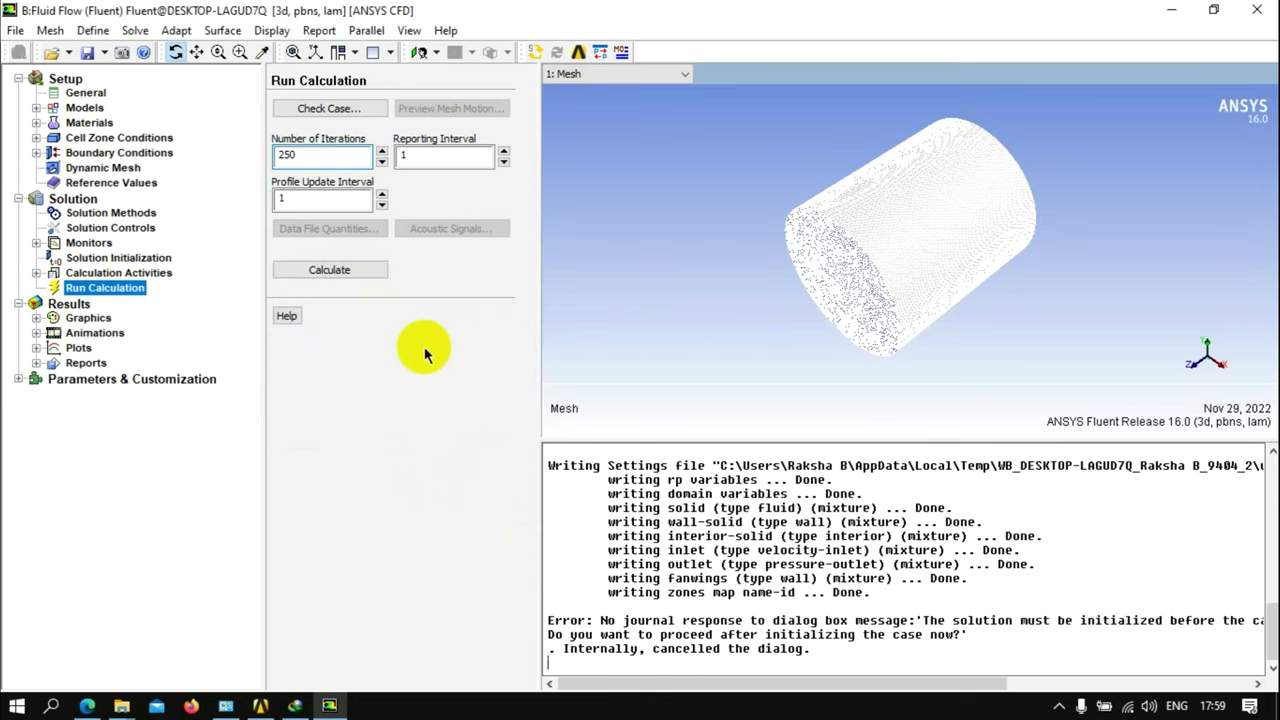
pyautogui.click(352, 271)
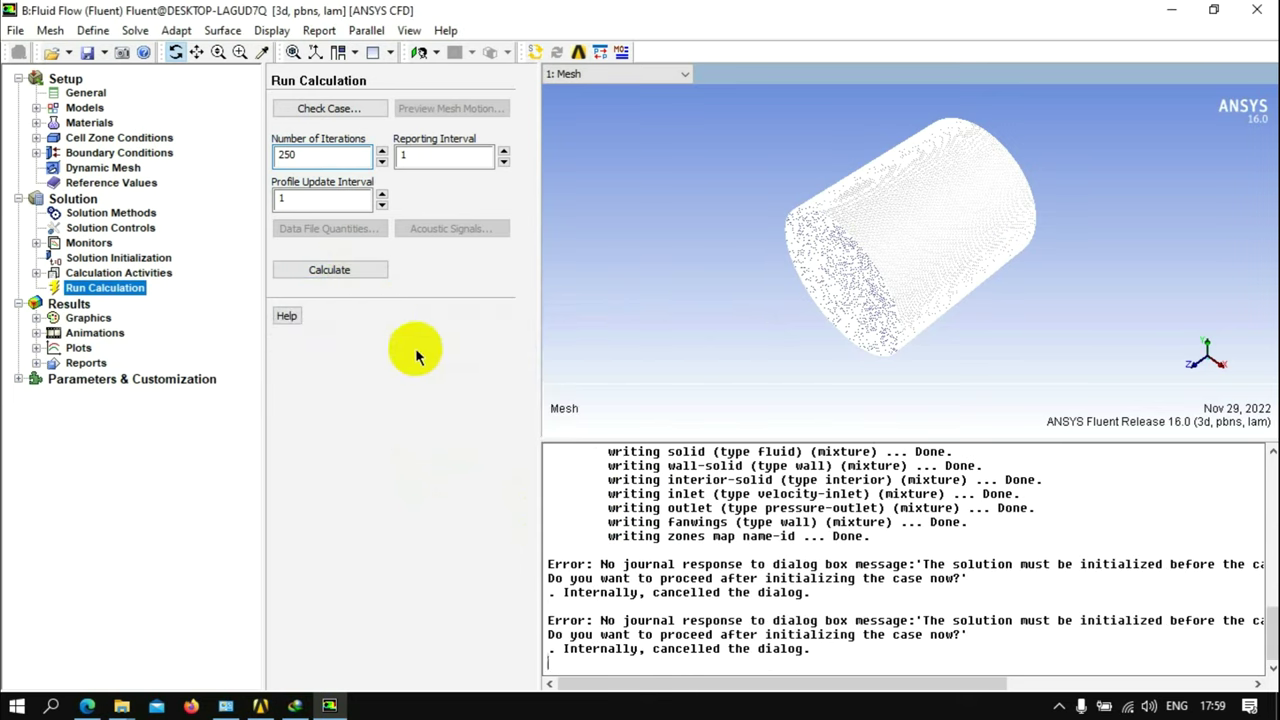
pyautogui.click(360, 272)
pyautogui.click(334, 274)
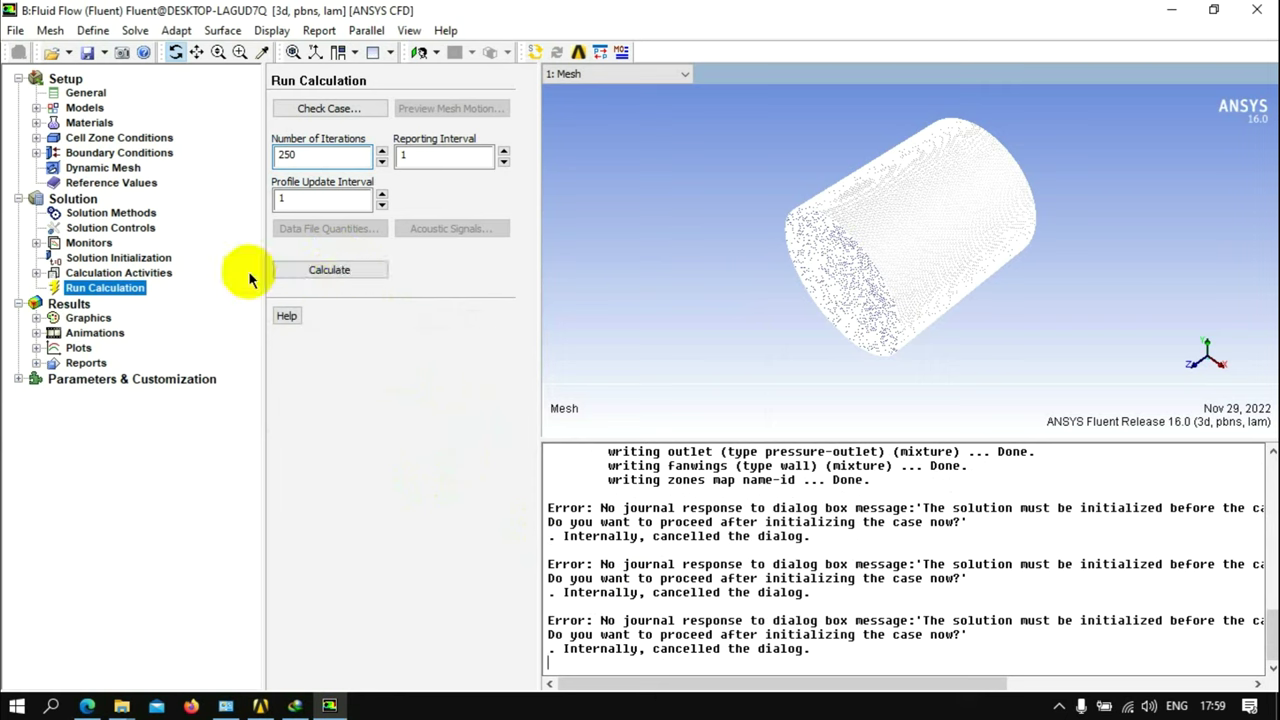
pyautogui.click(90, 272)
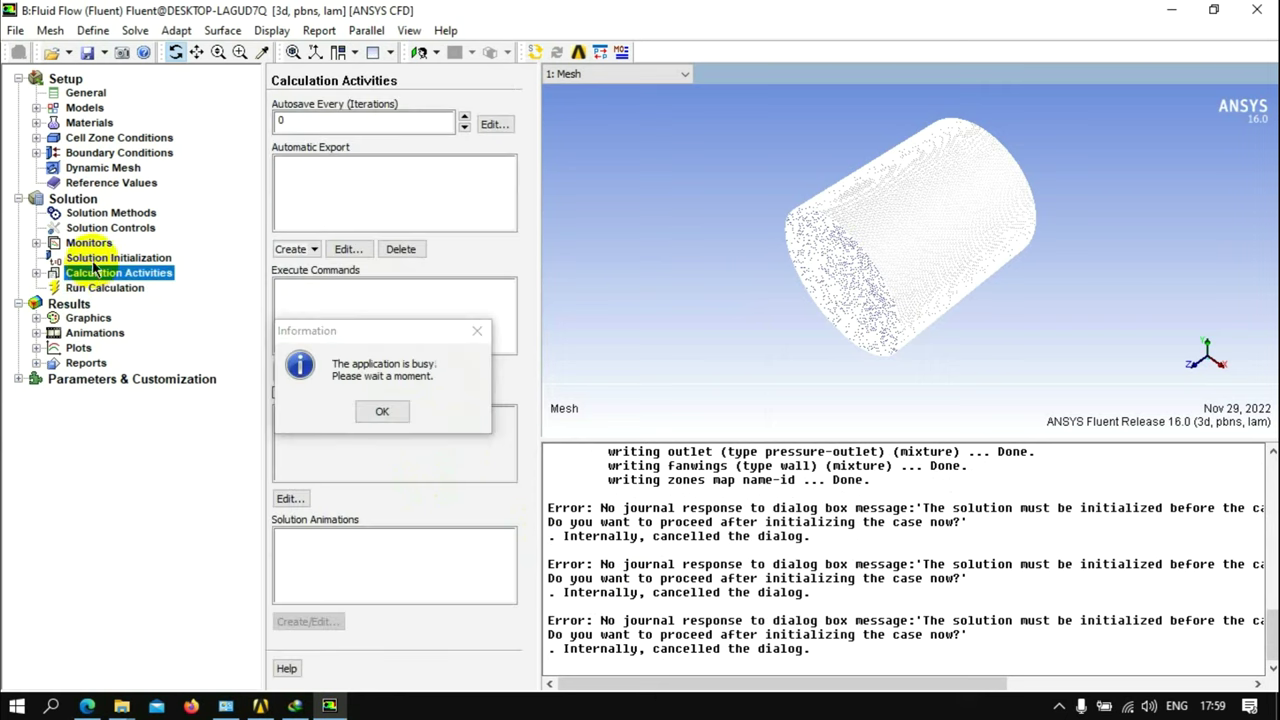
pyautogui.click(387, 411)
pyautogui.click(105, 287)
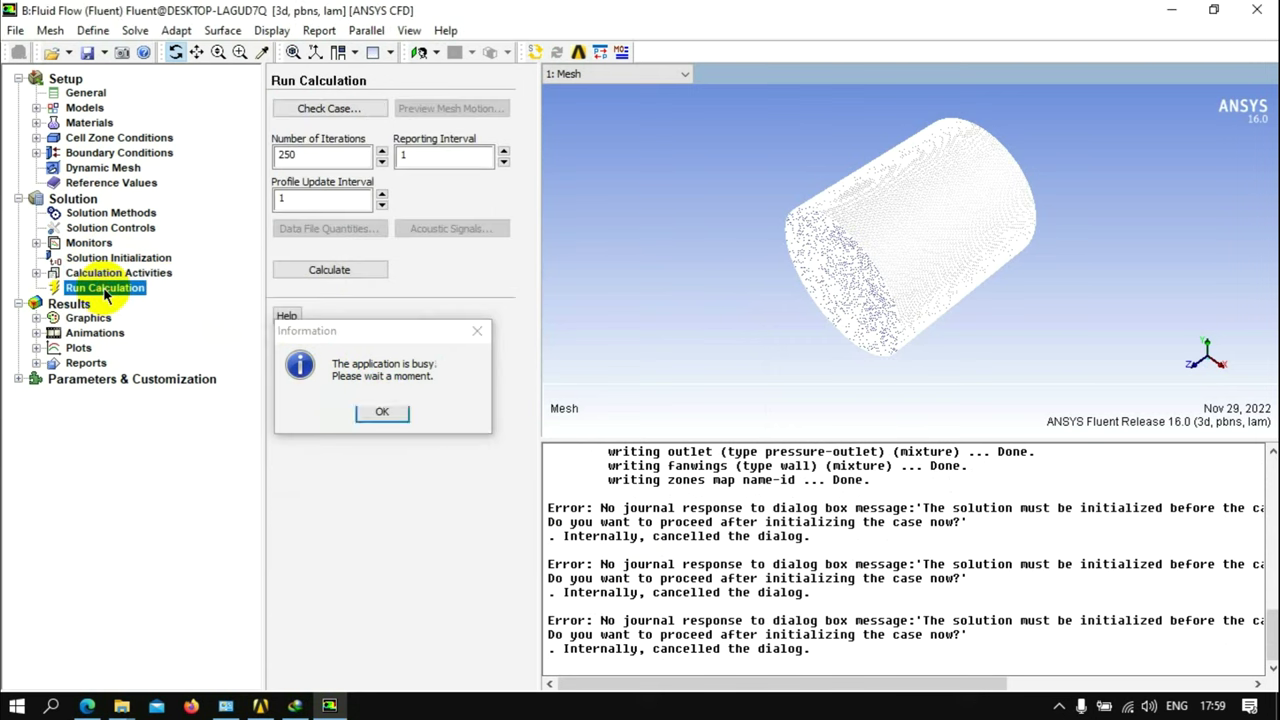
pyautogui.click(363, 421)
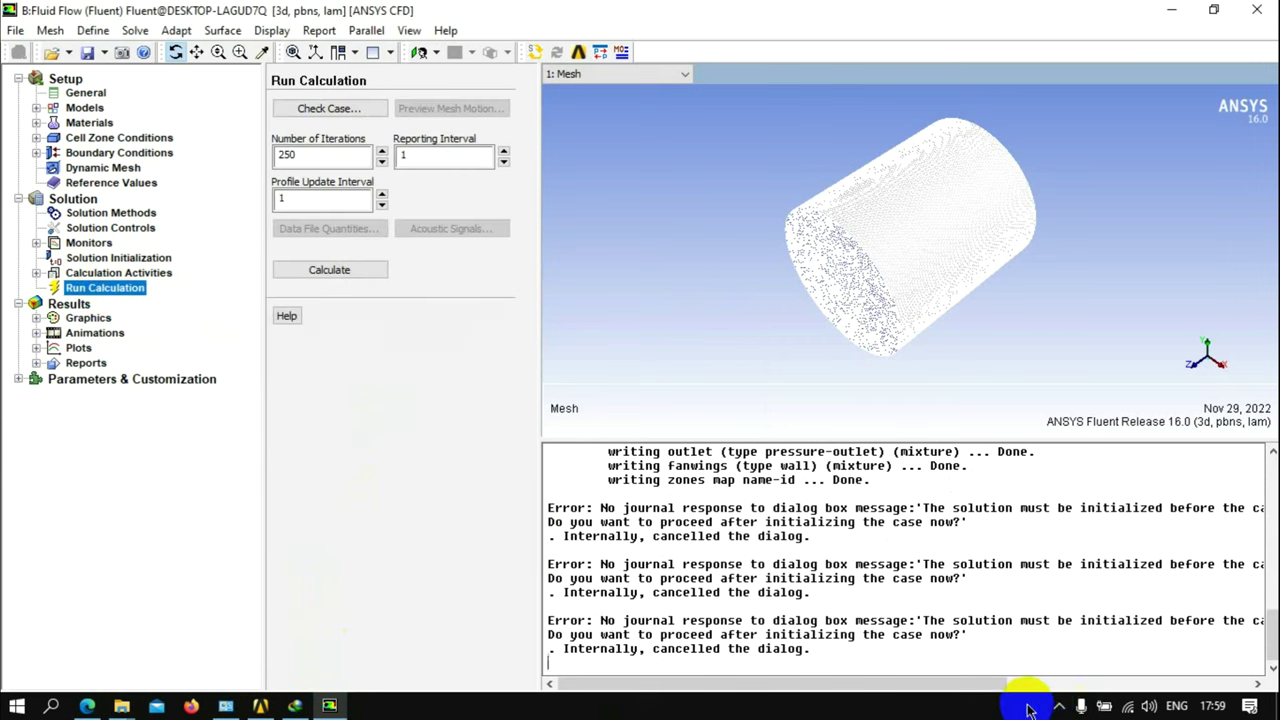
# Let all 250 iterations finish, dismiss Calculation complete, and go to Graphics results
pyautogui.click(1059, 705)
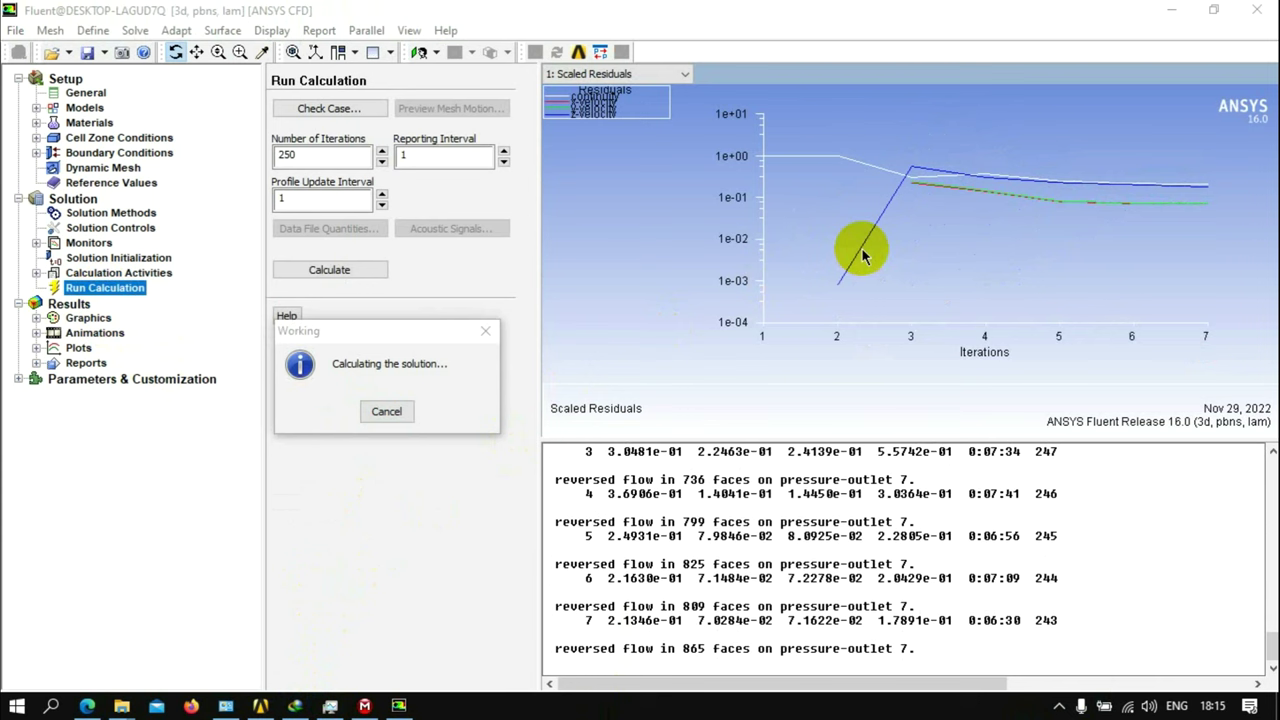
pyautogui.click(1060, 703)
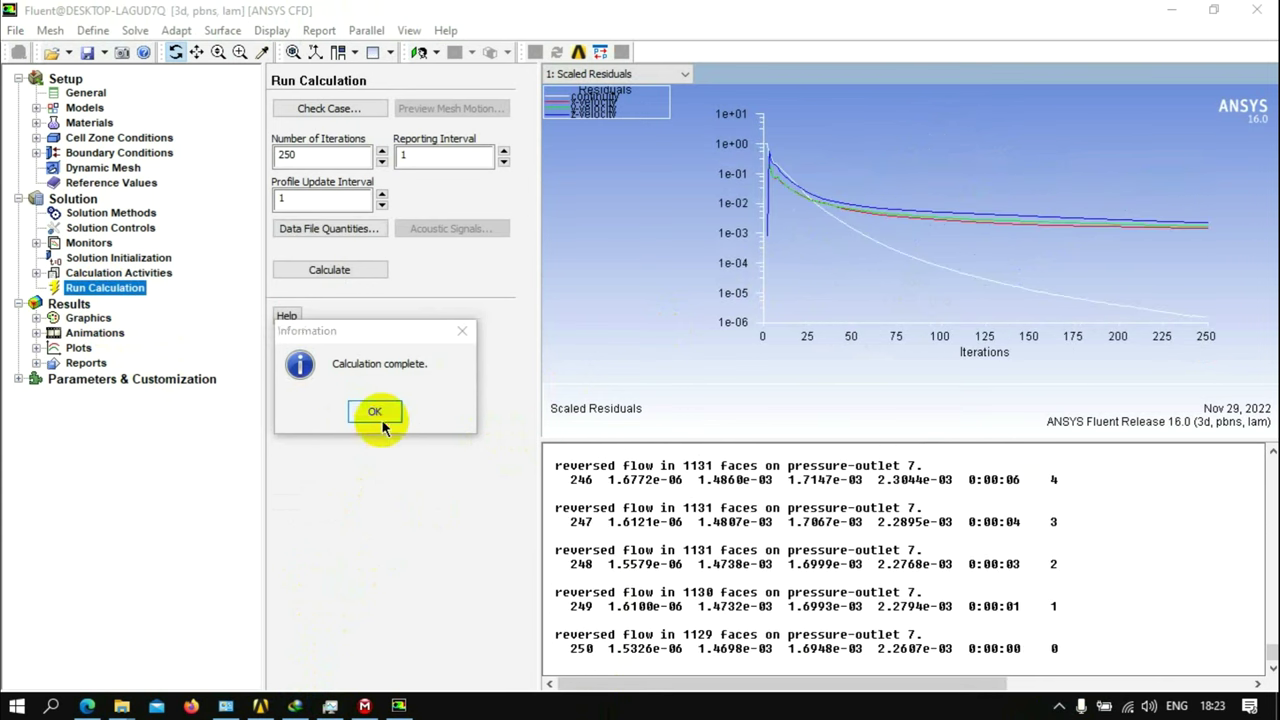
pyautogui.click(374, 409)
pyautogui.click(88, 317)
# Open the Static Pressure contour settings and begin a new Plane surface
pyautogui.doubleClick(296, 134)
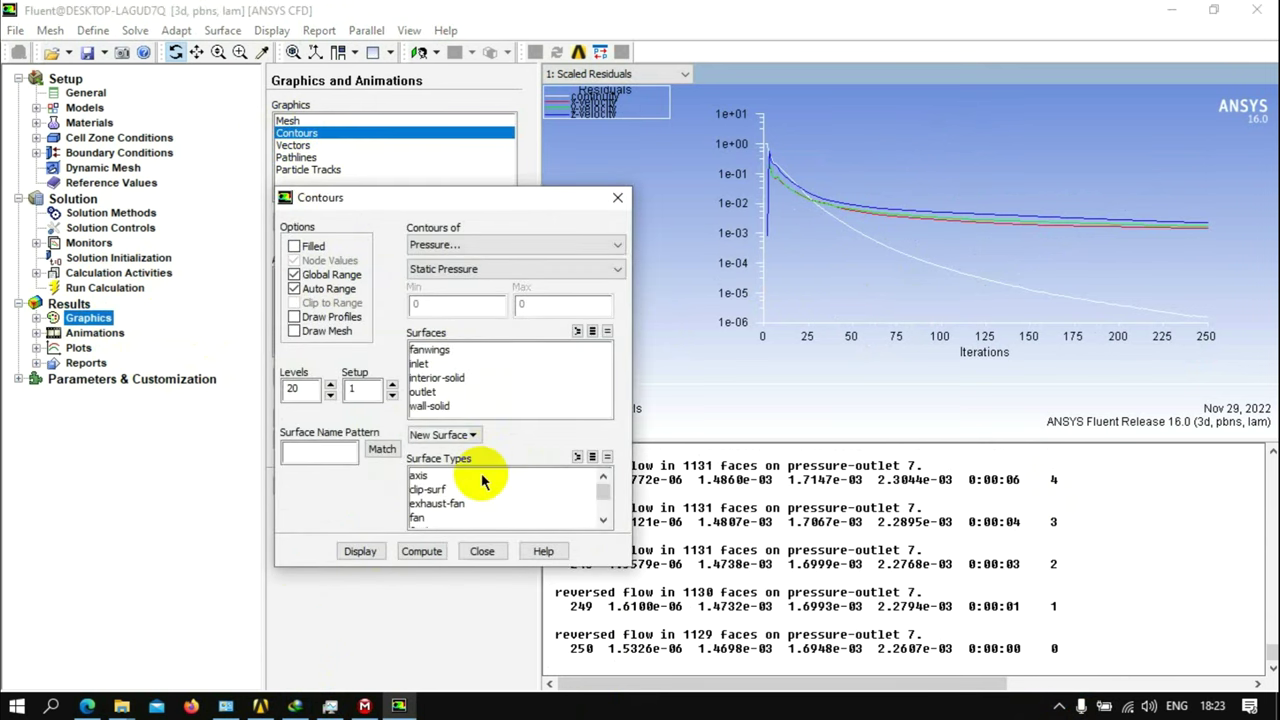
pyautogui.click(432, 435)
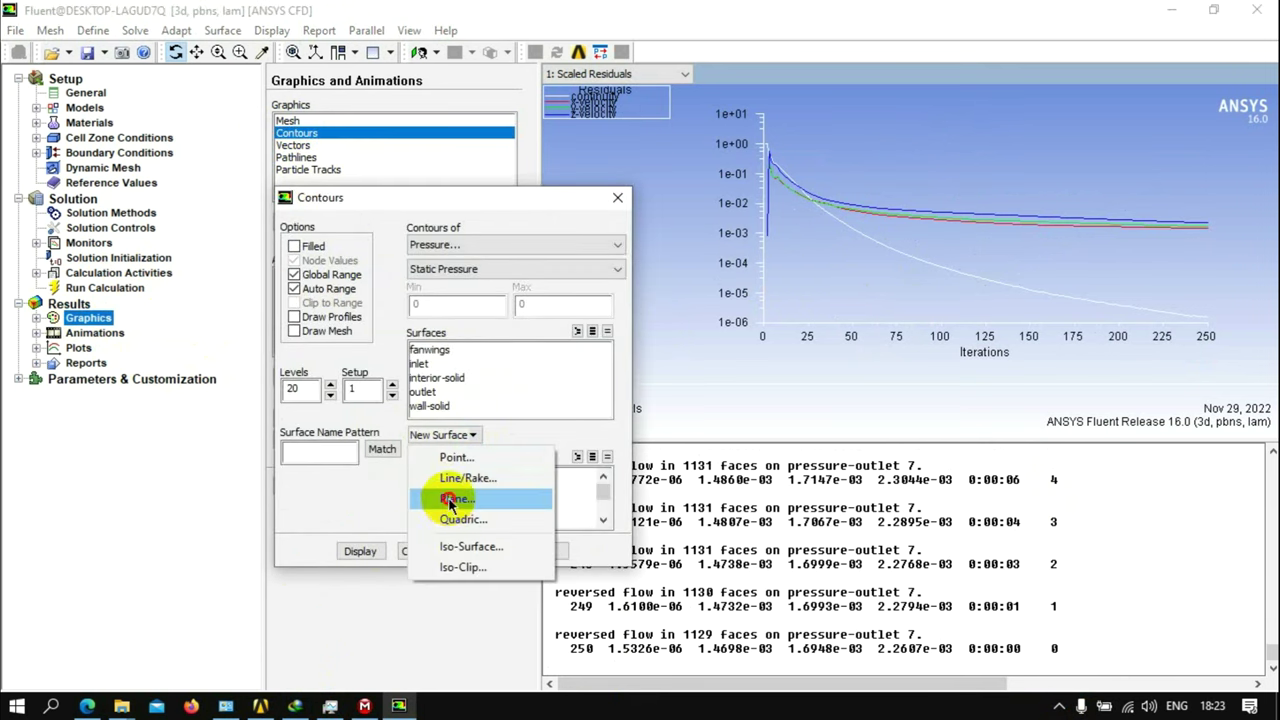
pyautogui.click(449, 499)
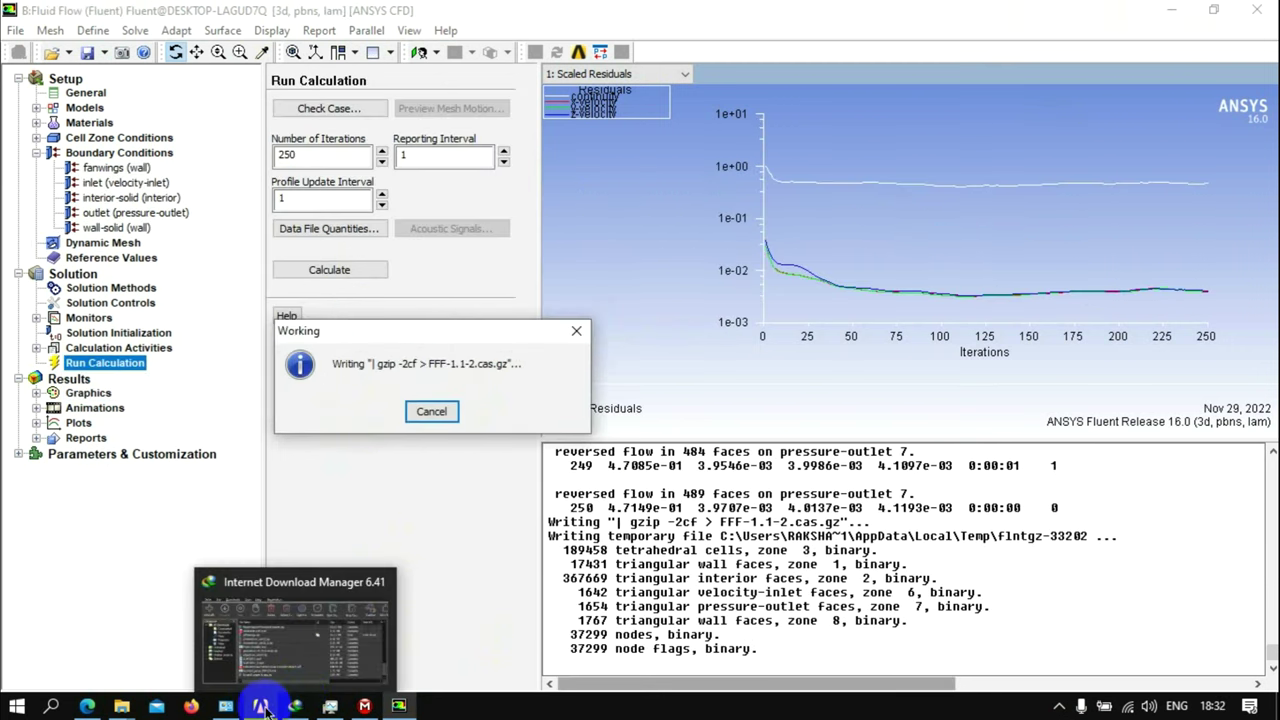
# Launch CFD-Post from the Fluid Flow system's Results cell in Workbench
pyautogui.click(263, 708)
pyautogui.doubleClick(518, 280)
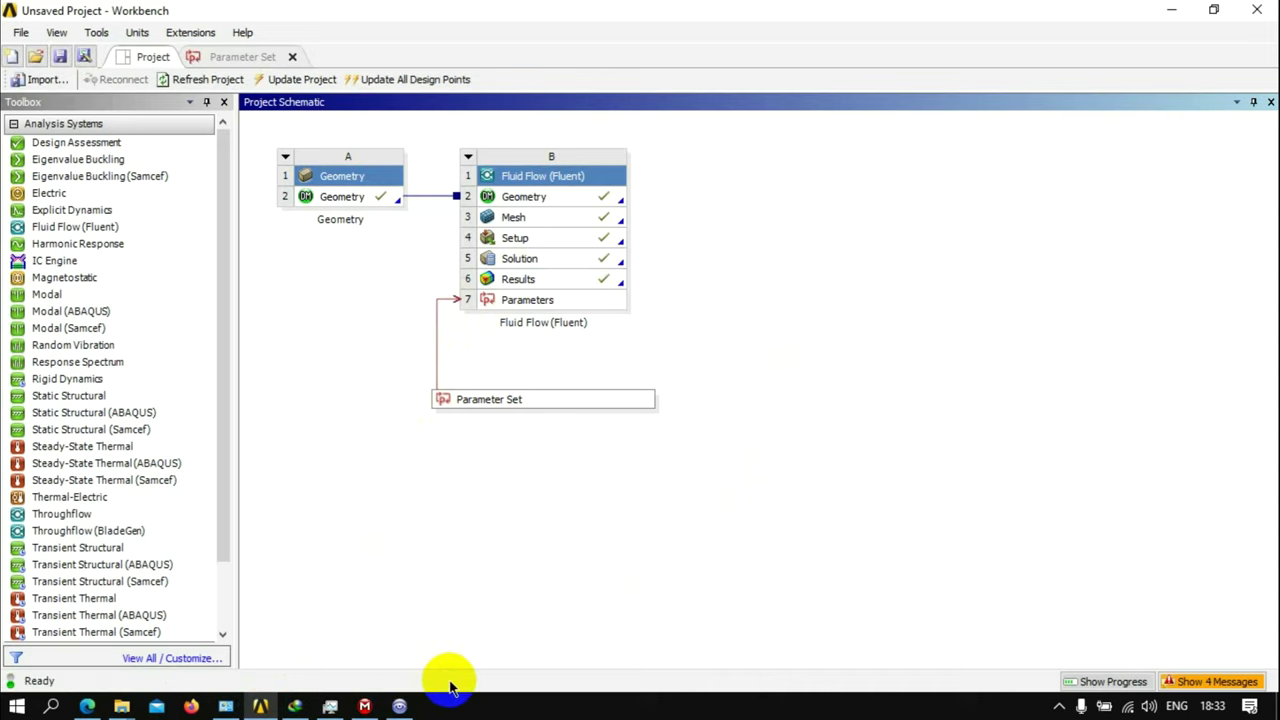
# Add Contour 1 of pressure on fanwings with Local range, then hide it
pyautogui.click(405, 704)
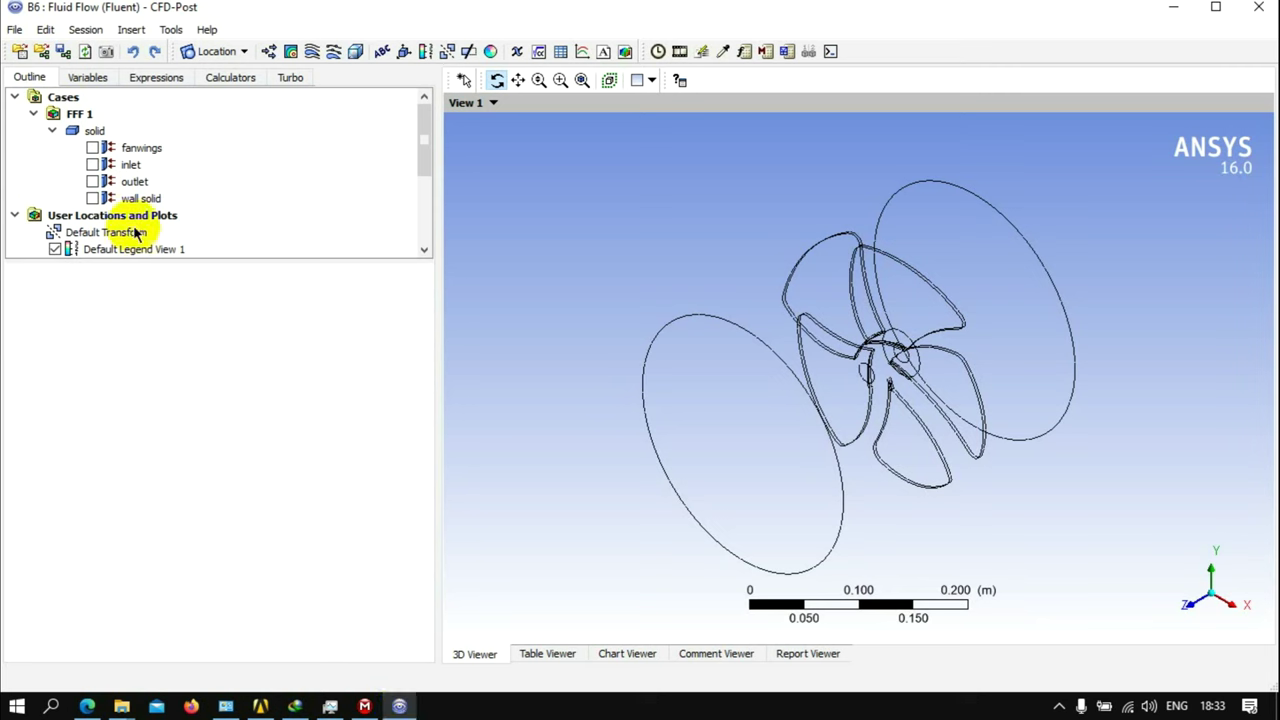
pyautogui.click(290, 51)
pyautogui.click(332, 129)
pyautogui.click(128, 406)
pyautogui.click(131, 436)
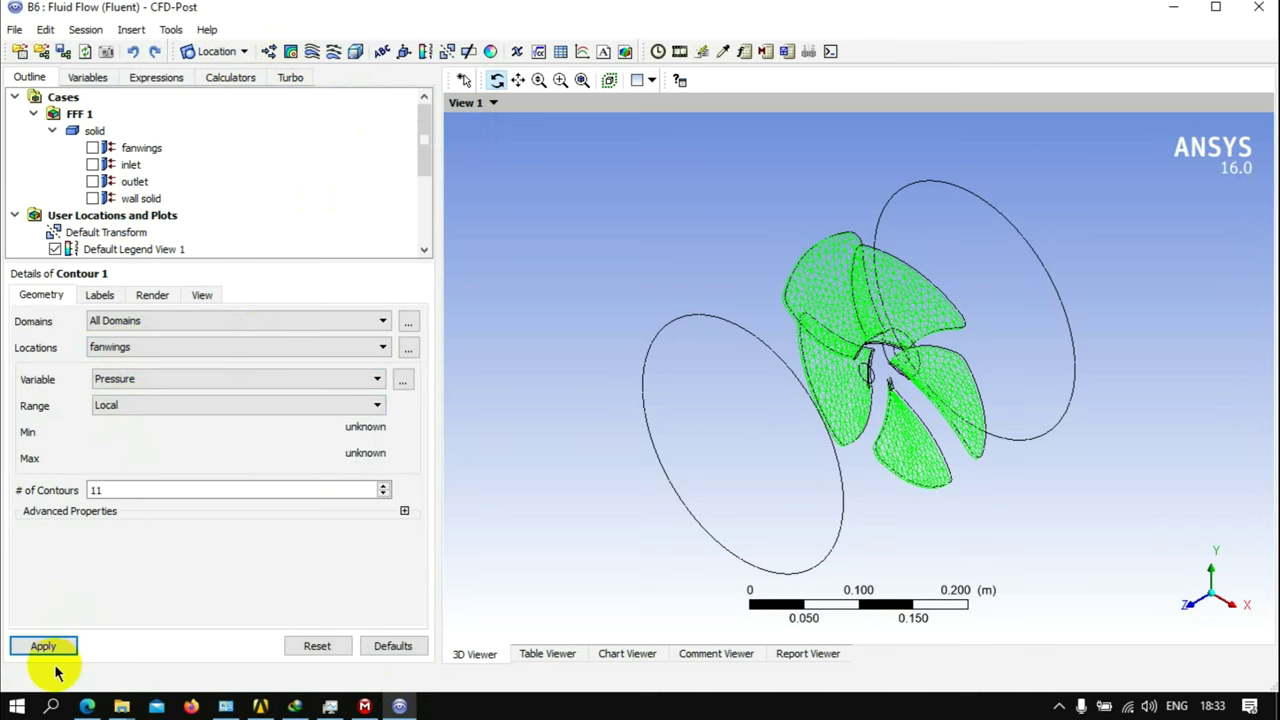
pyautogui.moveTo(837, 334)
pyautogui.mouseDown()
pyautogui.moveTo(890, 300)
pyautogui.moveTo(357, 271)
pyautogui.mouseUp()
pyautogui.click(55, 232)
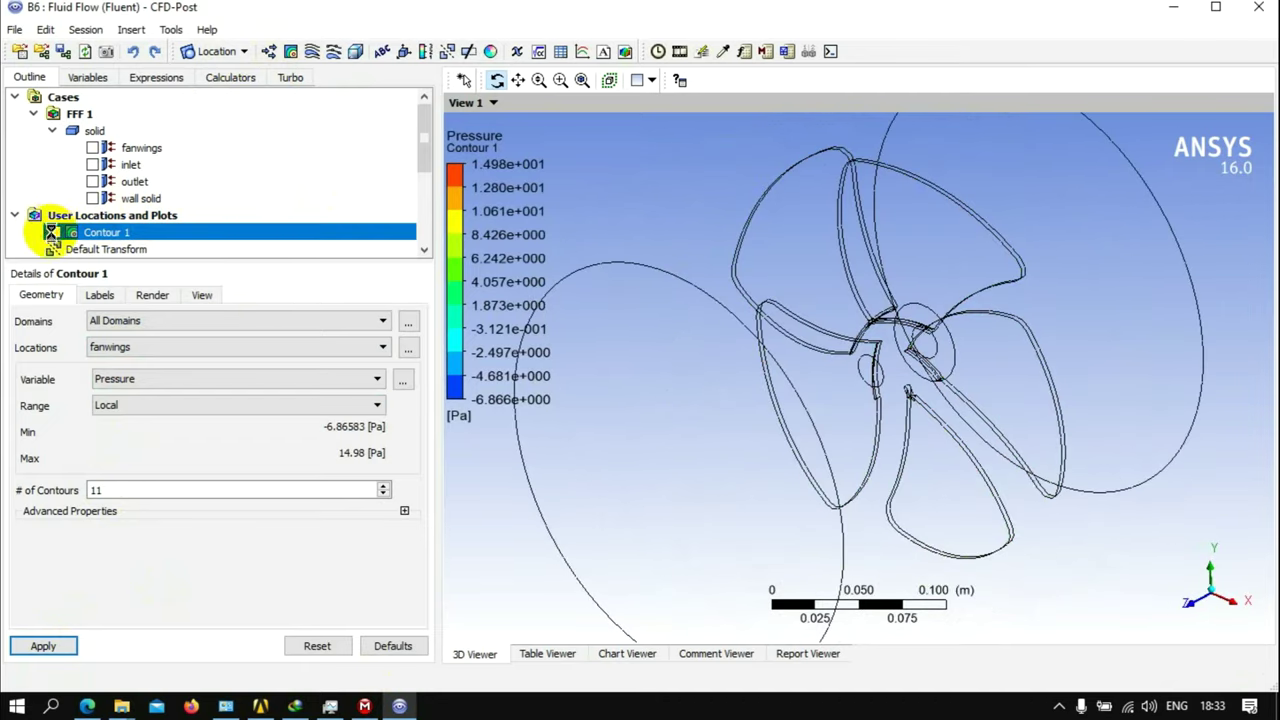
# Insert a new Streamline 1 plot
pyautogui.click(271, 51)
pyautogui.click(428, 126)
pyautogui.click(311, 51)
pyautogui.click(365, 134)
# Plot inlet-seeded velocity streamlines with 250 points, then drag Static Structural into Workbench
pyautogui.click(130, 388)
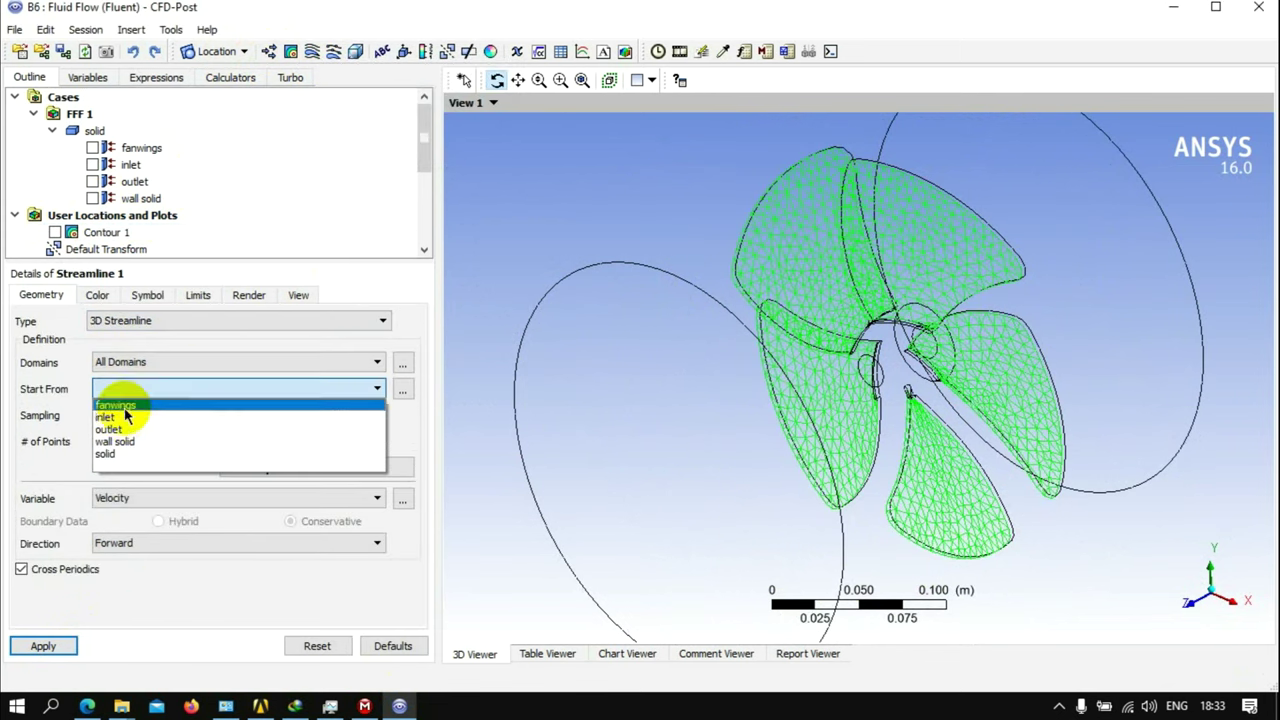
pyautogui.click(110, 415)
pyautogui.click(43, 645)
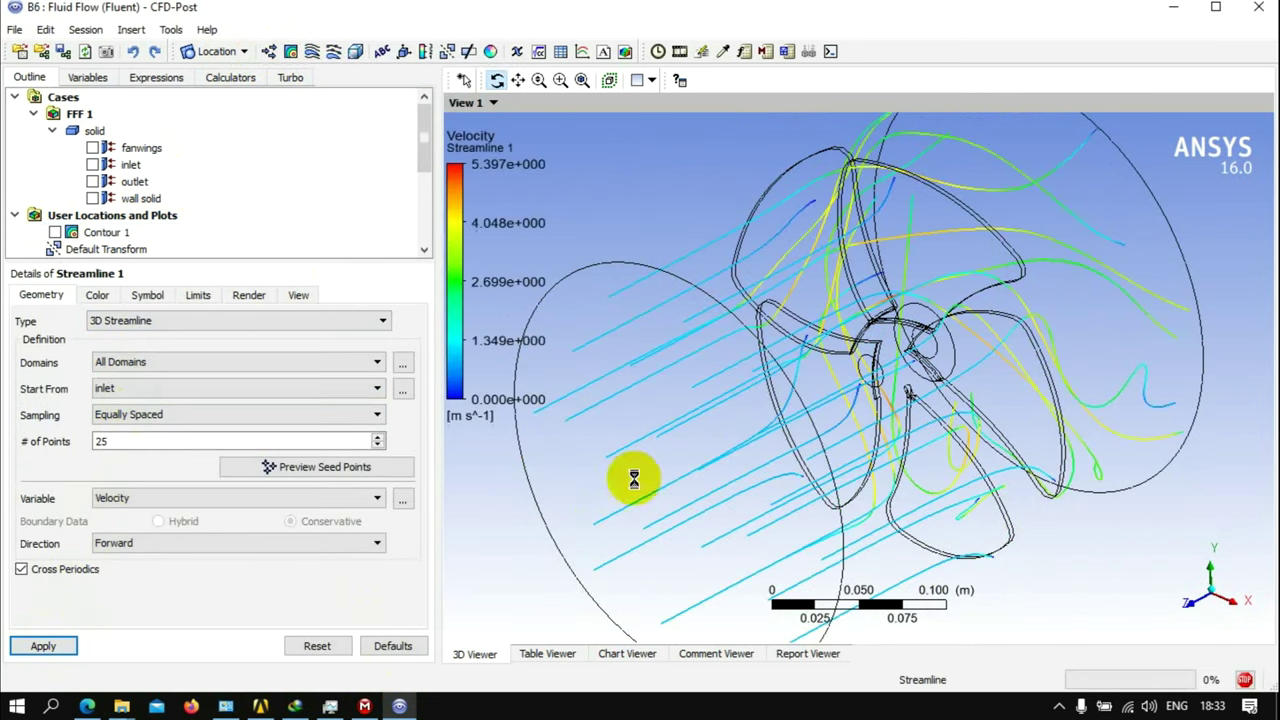
pyautogui.moveTo(1237, 612)
pyautogui.mouseDown()
pyautogui.moveTo(1014, 471)
pyautogui.moveTo(871, 414)
pyautogui.moveTo(1010, 450)
pyautogui.moveTo(986, 428)
pyautogui.moveTo(723, 543)
pyautogui.mouseUp()
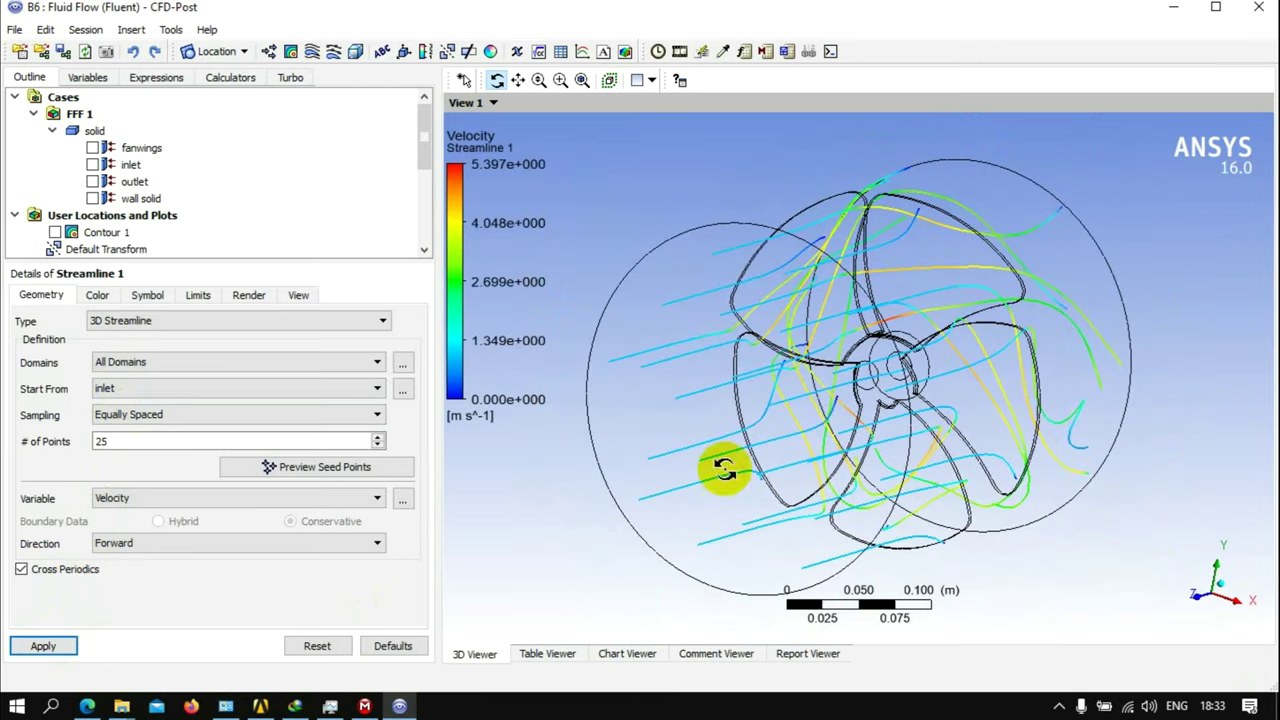
pyautogui.click(126, 441)
pyautogui.write('0')
pyautogui.click(52, 645)
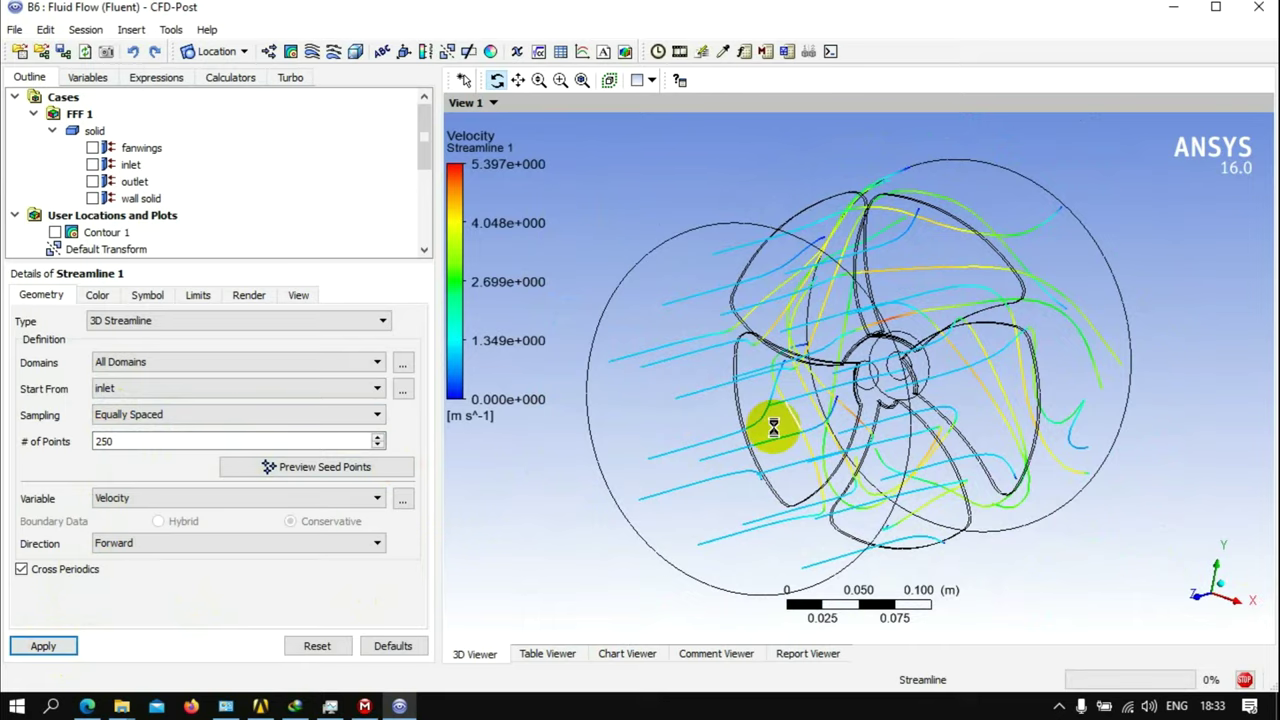
pyautogui.moveTo(778, 408)
pyautogui.mouseDown()
pyautogui.moveTo(609, 451)
pyautogui.moveTo(760, 452)
pyautogui.moveTo(686, 452)
pyautogui.moveTo(758, 448)
pyautogui.moveTo(691, 434)
pyautogui.moveTo(757, 441)
pyautogui.mouseUp()
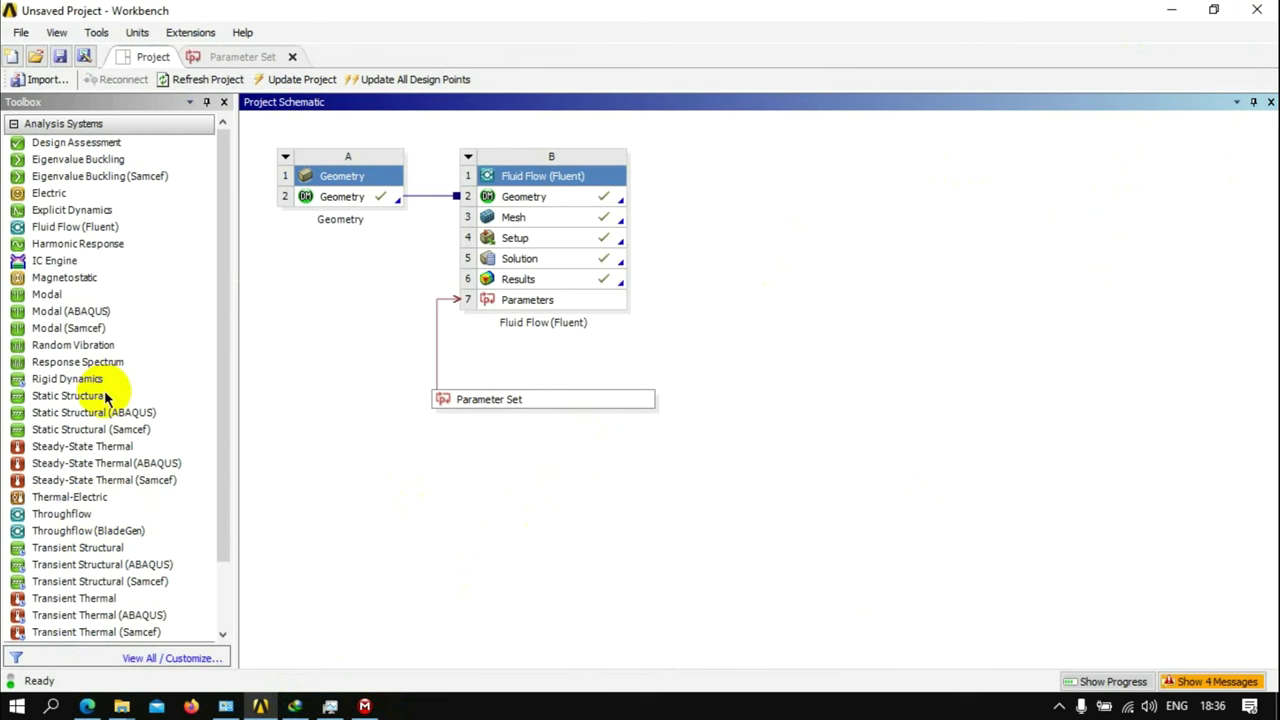
pyautogui.moveTo(105, 397); pyautogui.dragTo(710, 245)
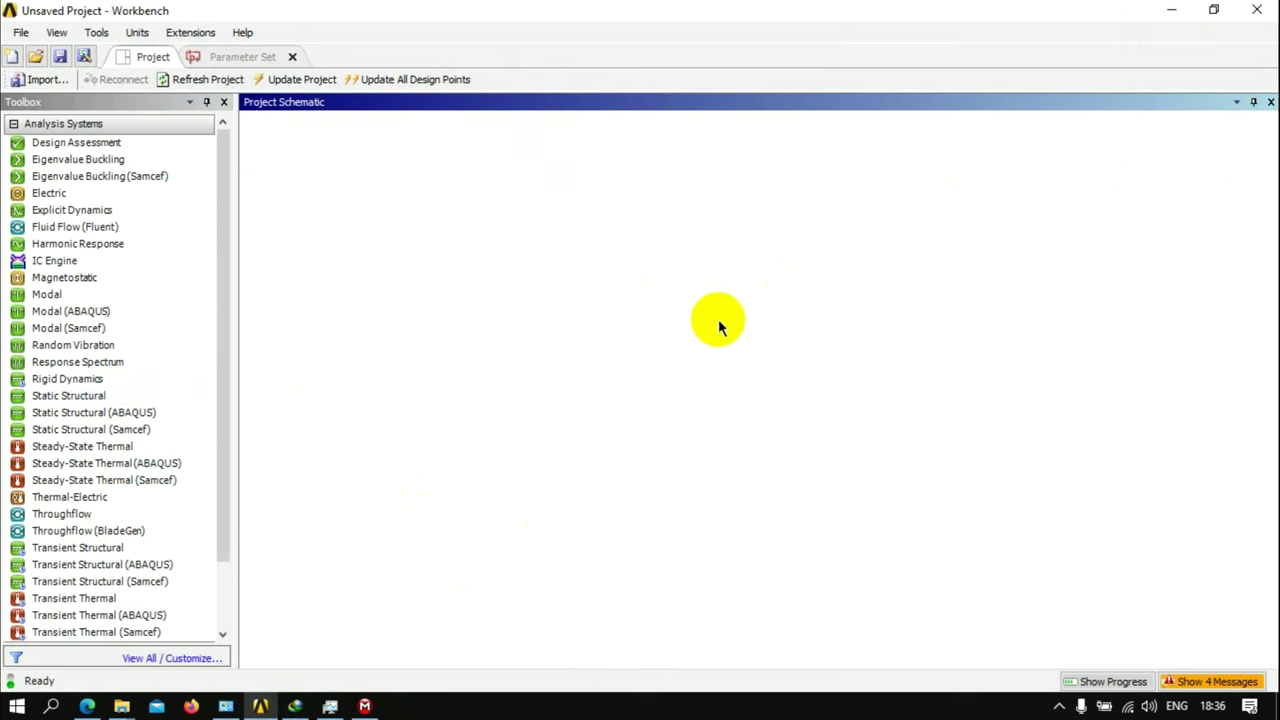
# Create Static Structural system C and link Fluent's B5 Solution to its C5 Setup
pyautogui.click(709, 372)
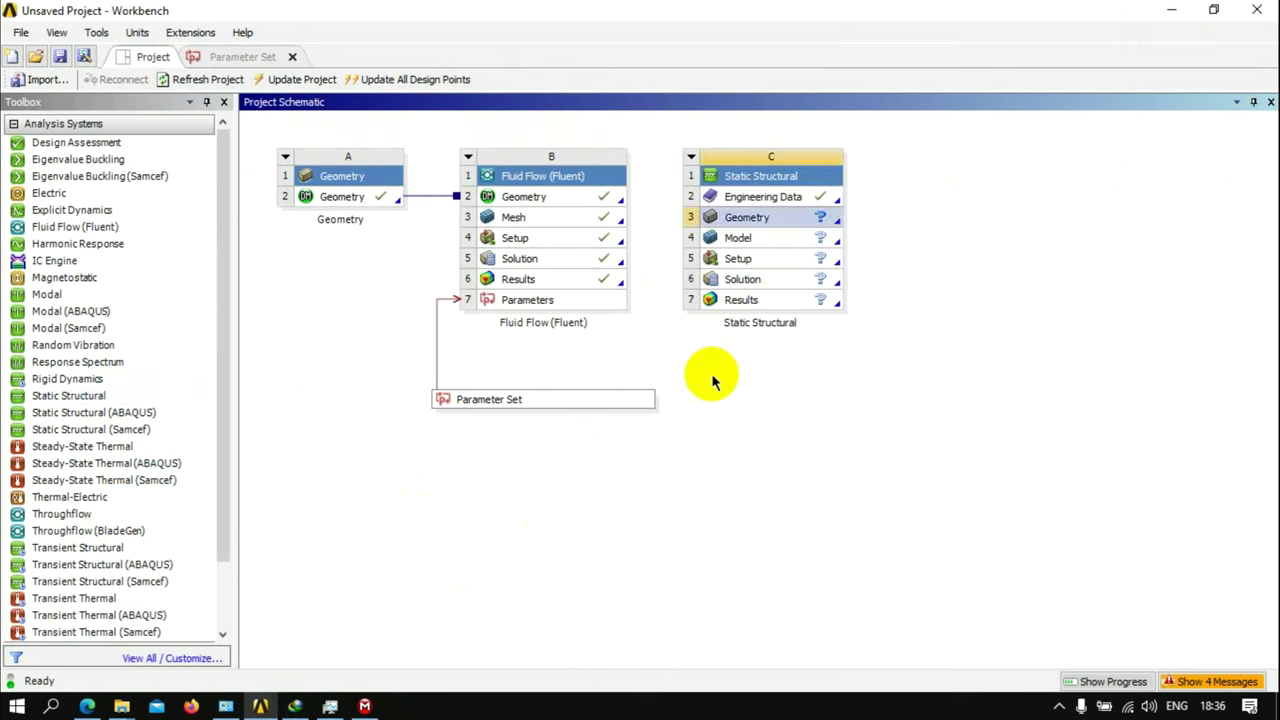
pyautogui.click(615, 200)
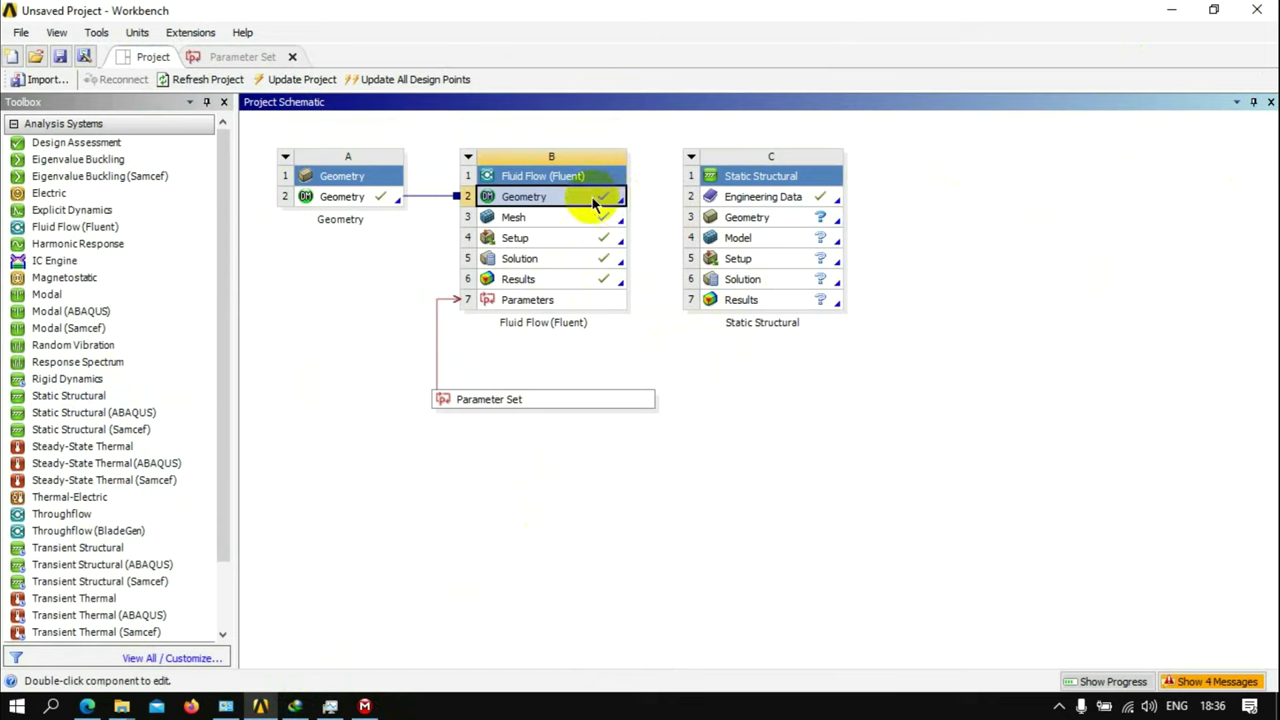
pyautogui.moveTo(593, 203); pyautogui.dragTo(697, 217)
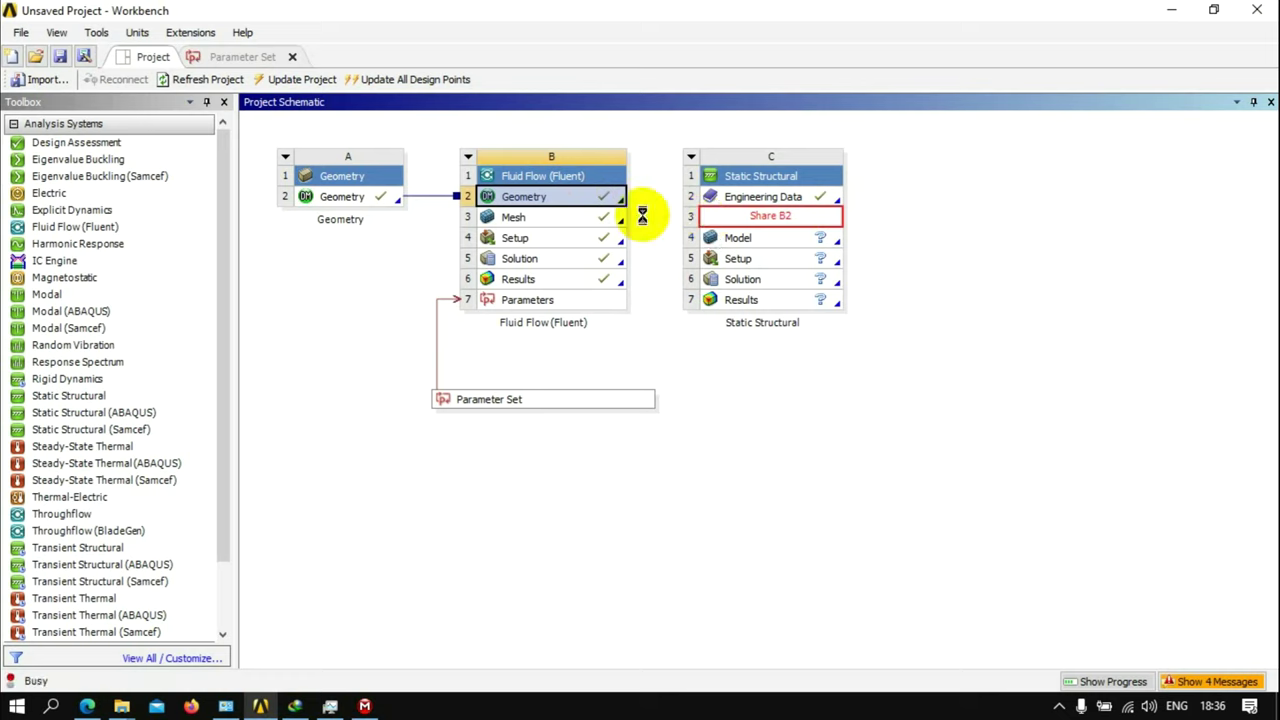
pyautogui.rightClick(646, 206)
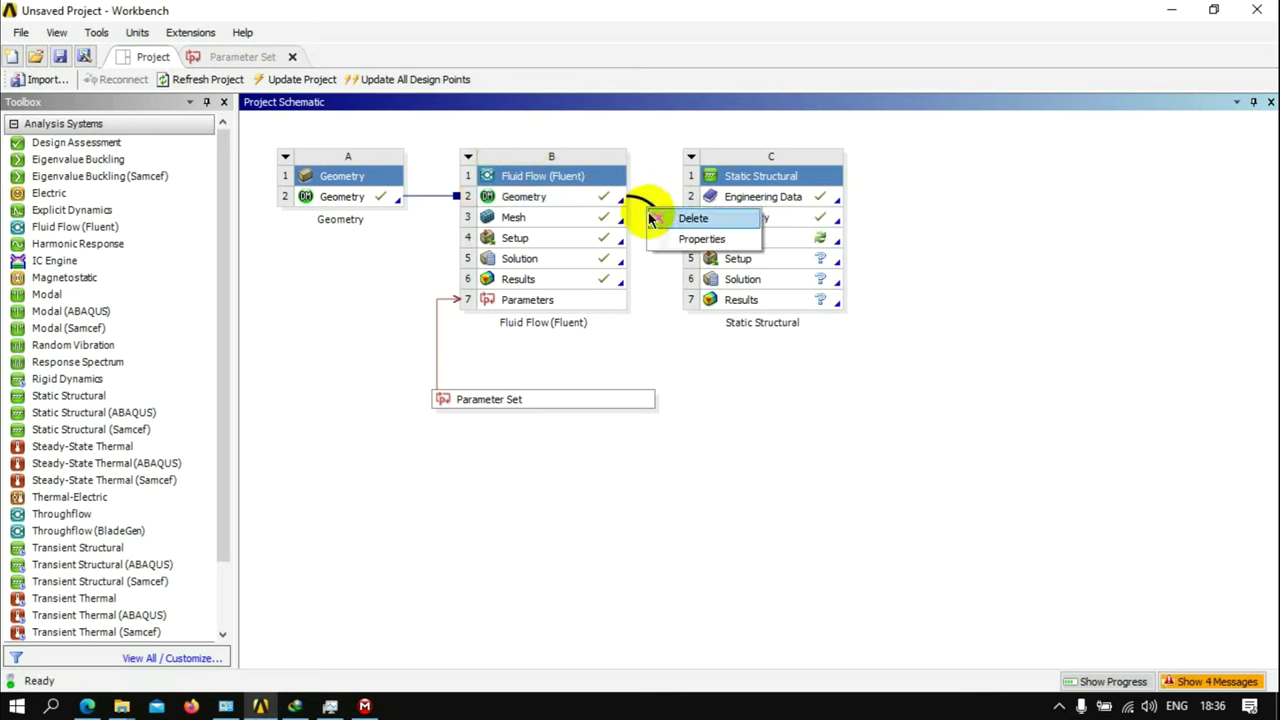
pyautogui.click(690, 217)
pyautogui.click(634, 385)
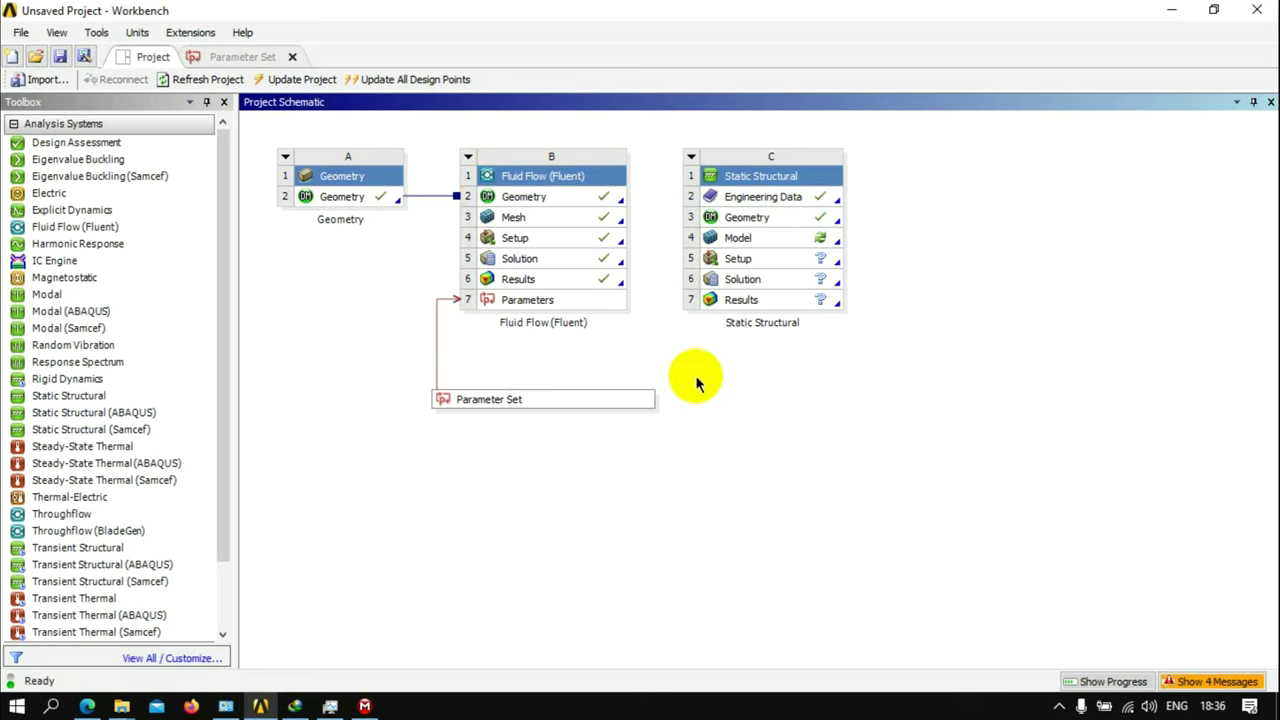
pyautogui.moveTo(571, 258); pyautogui.dragTo(710, 260)
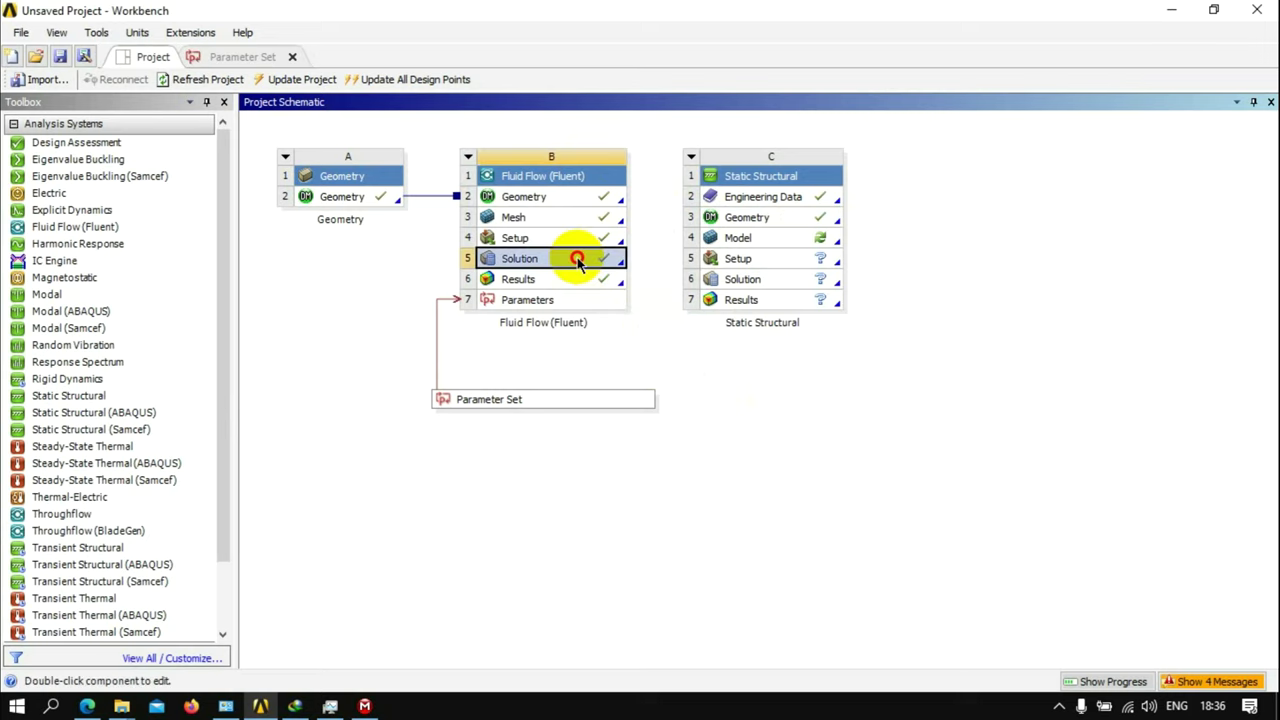
pyautogui.click(706, 352)
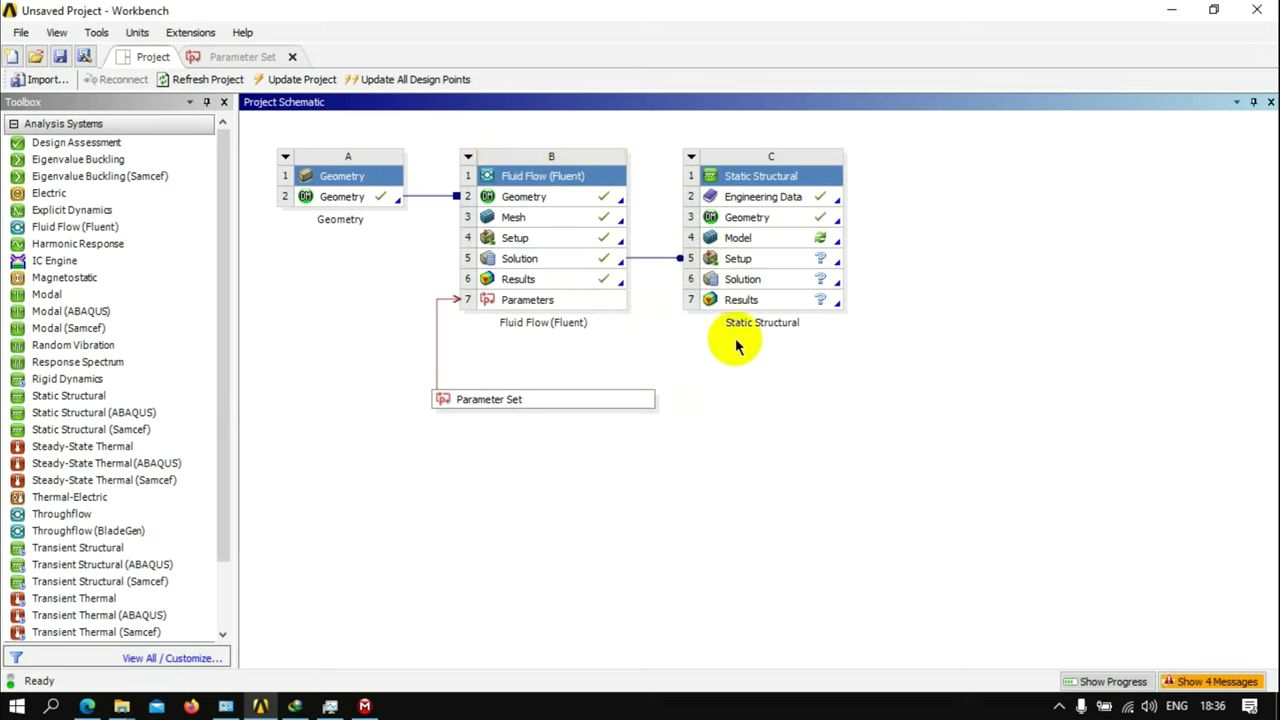
# Add Aluminum Alloy NL from General Non-linear Materials to the structural engineering data
pyautogui.doubleClick(748, 200)
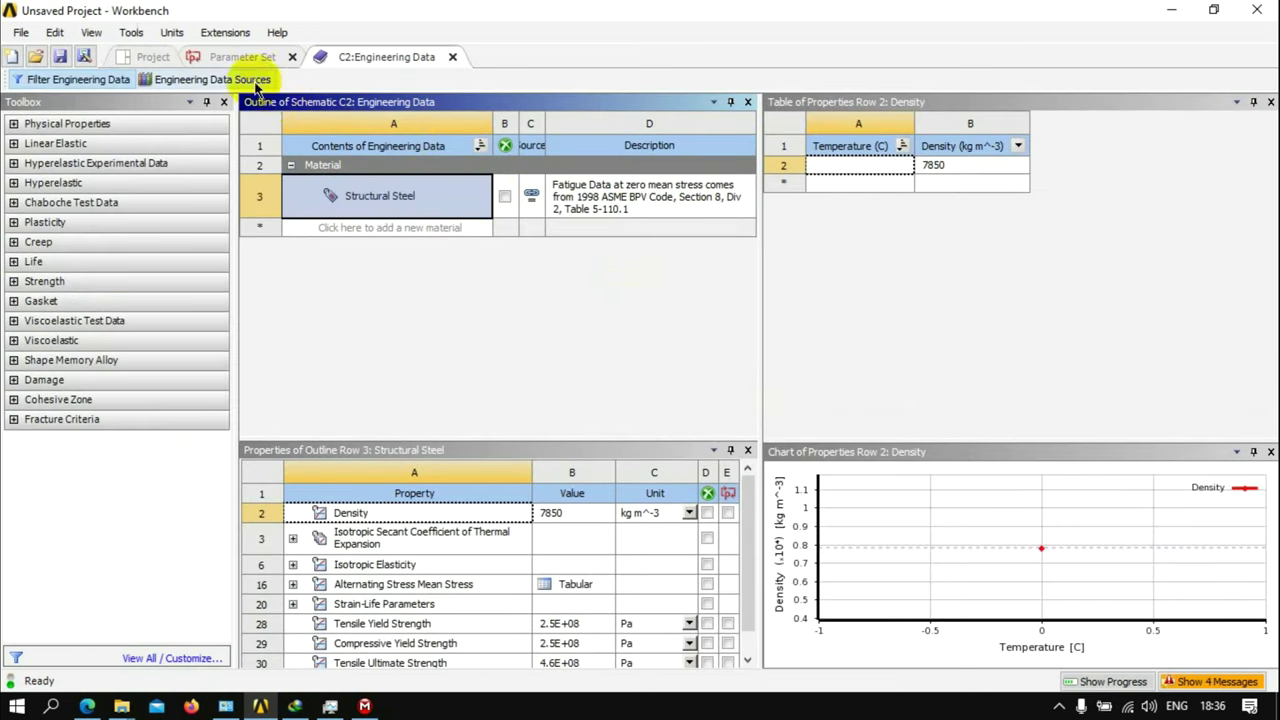
pyautogui.click(232, 79)
pyautogui.click(346, 220)
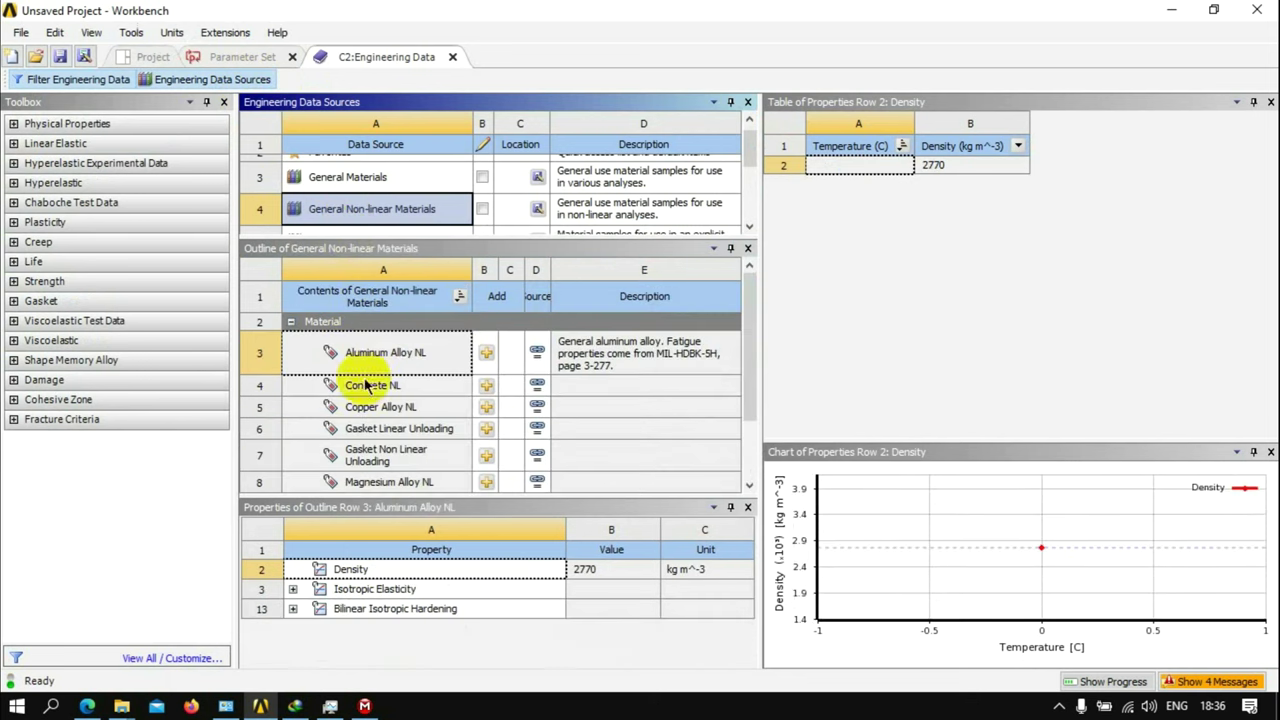
pyautogui.click(484, 354)
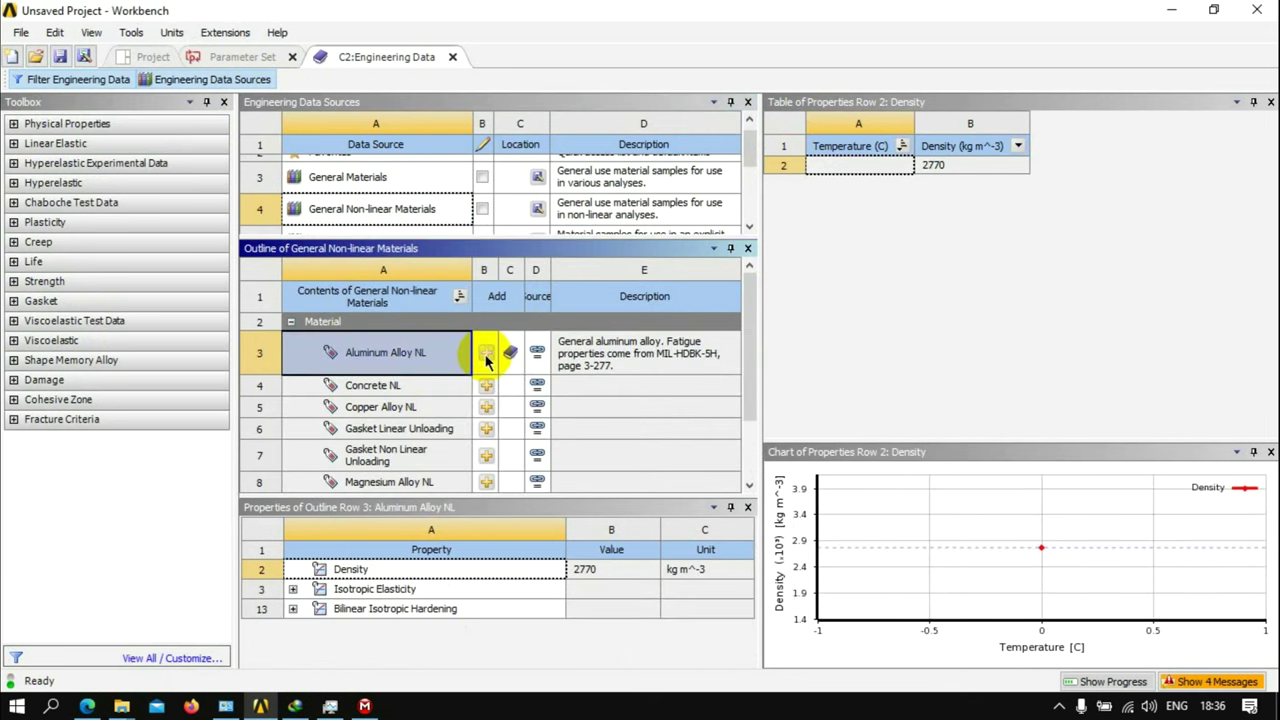
pyautogui.click(145, 60)
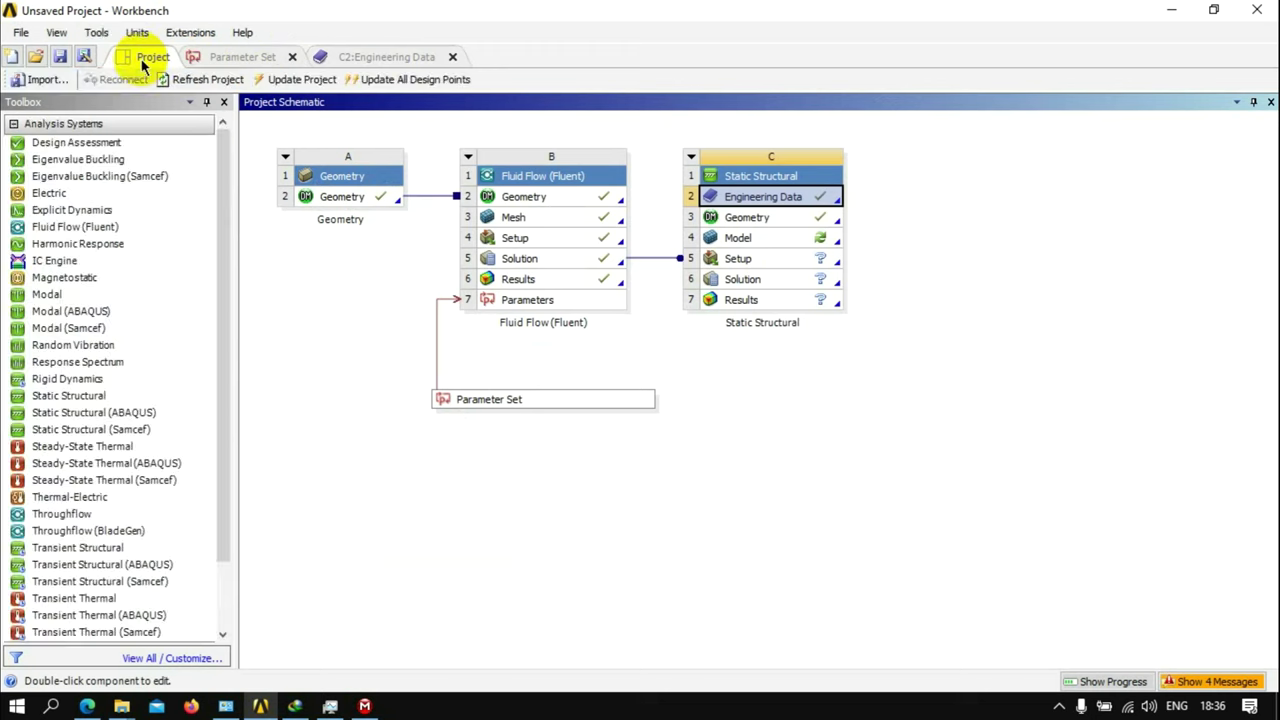
pyautogui.click(723, 374)
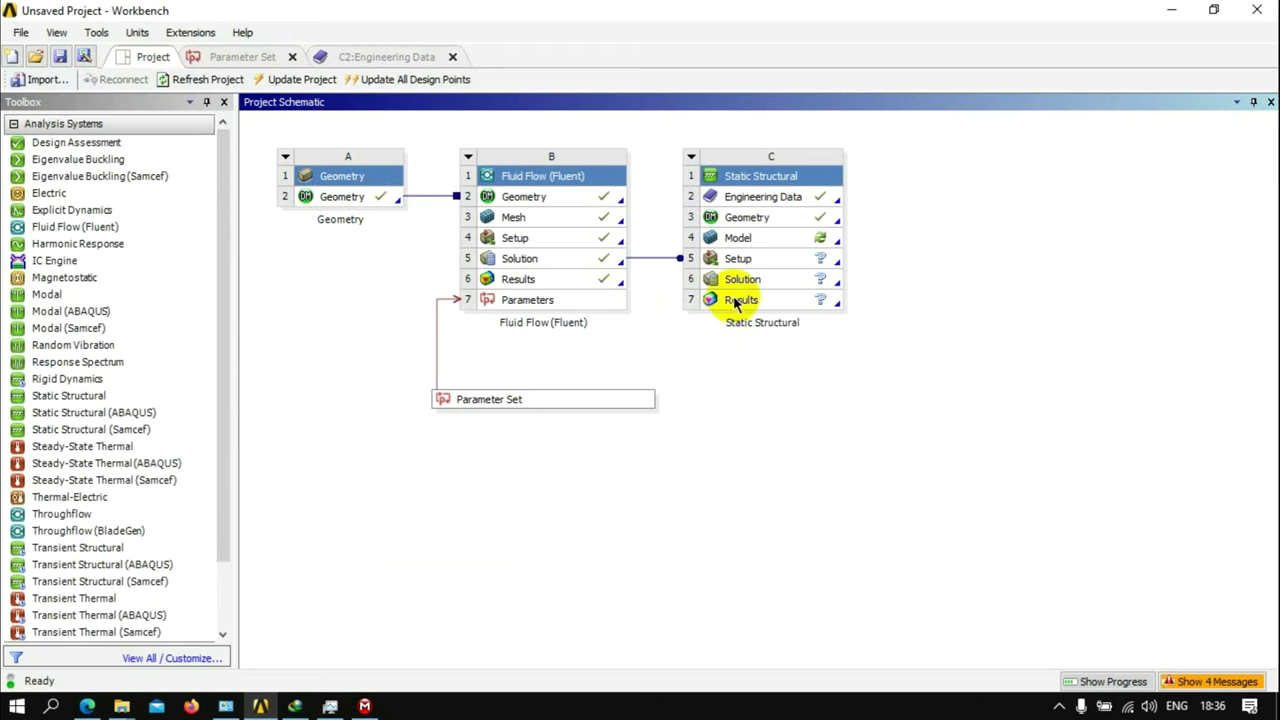
# Open the C4 Model in Mechanical, check Imported Load (B5), then minimize Mechanical
pyautogui.doubleClick(736, 242)
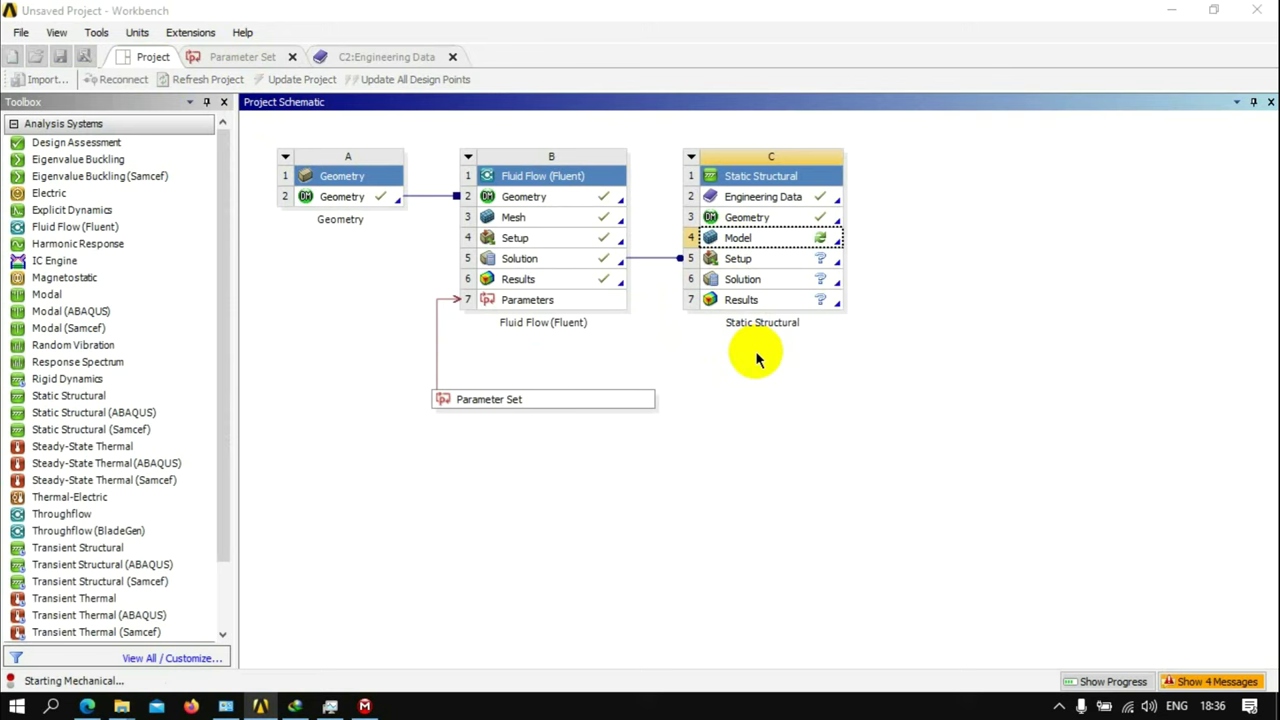
pyautogui.click(748, 217)
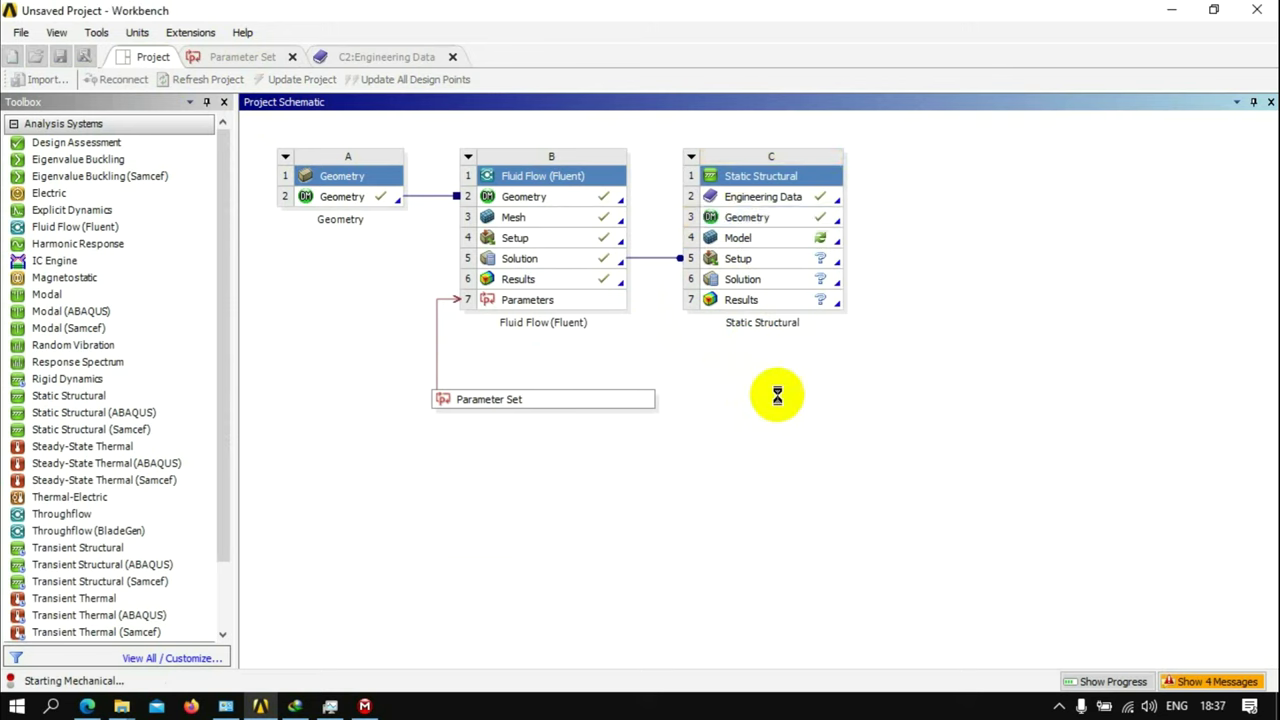
pyautogui.click(1059, 705)
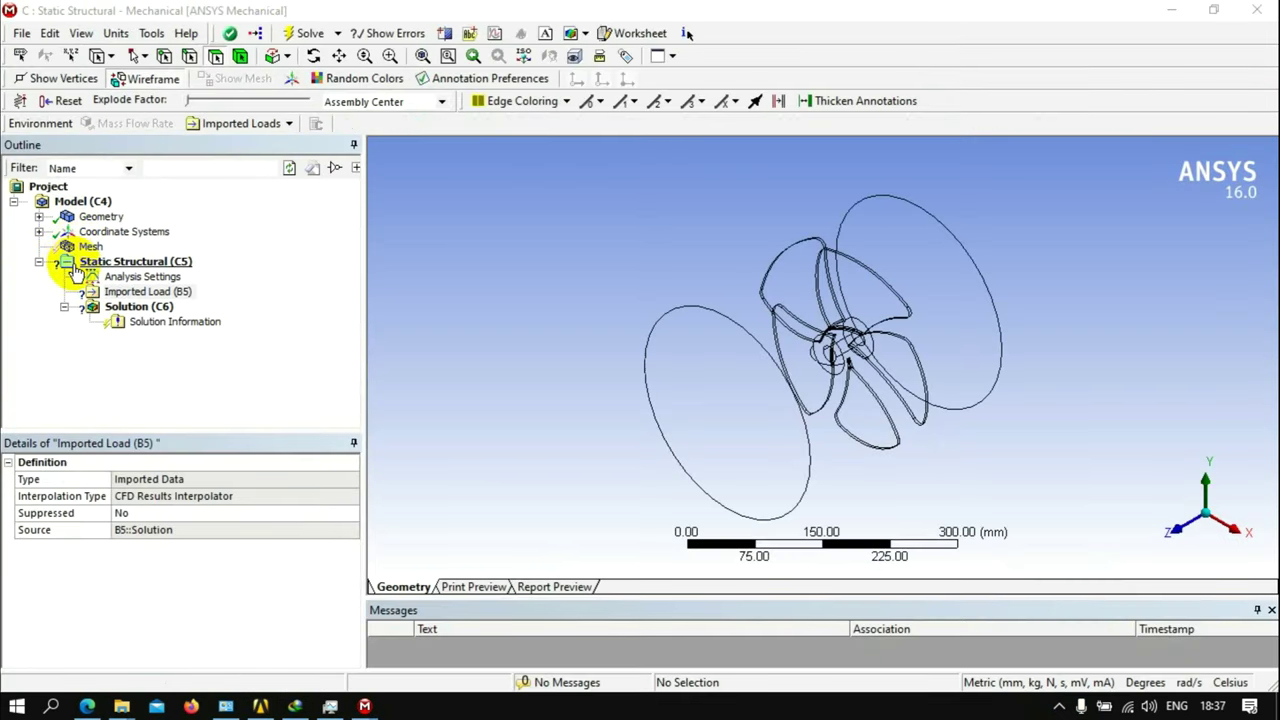
pyautogui.click(1171, 9)
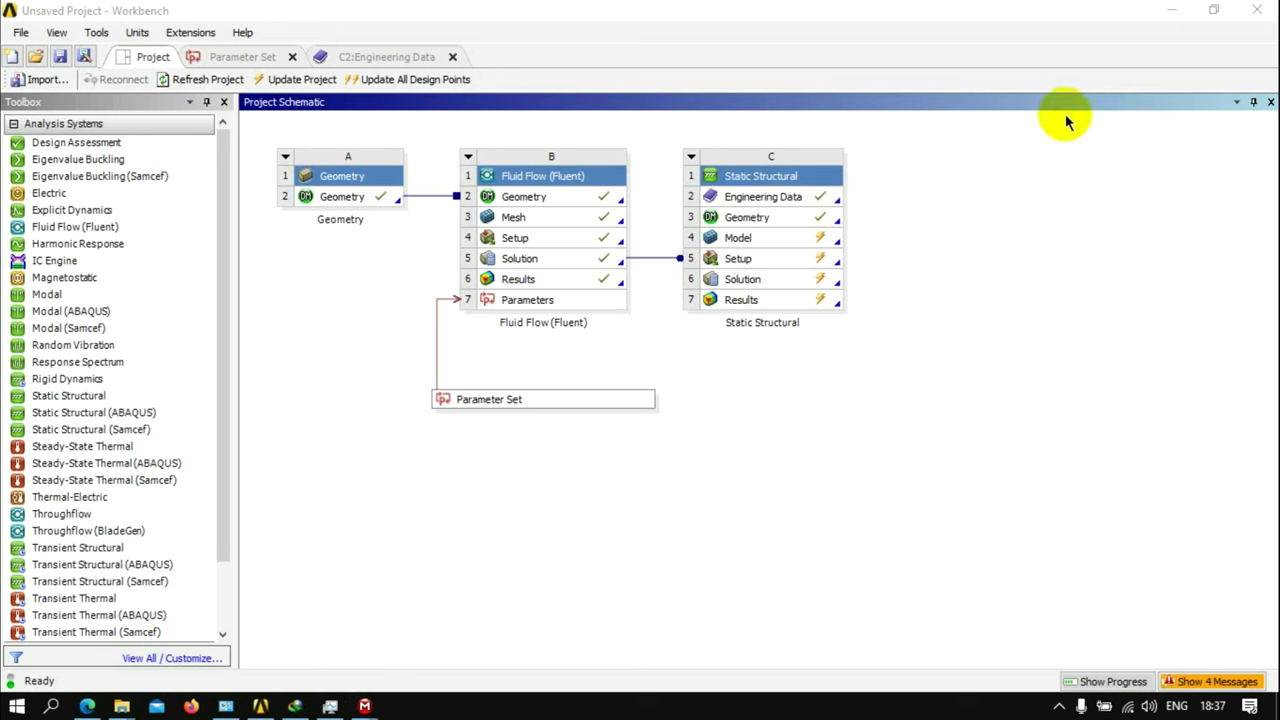
pyautogui.moveTo(364, 706)
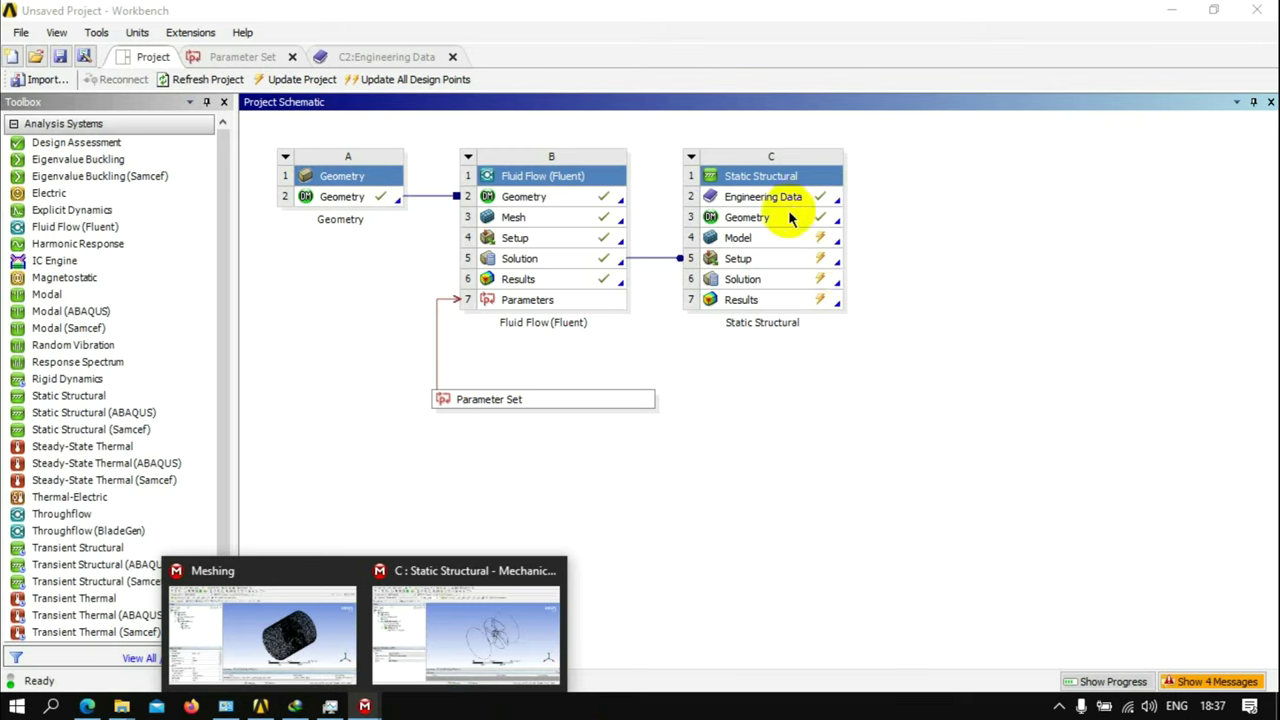
# Open C3 Geometry in DesignModeler, delete the extra Extrude and Boolean features, then minimize
pyautogui.doubleClick(790, 217)
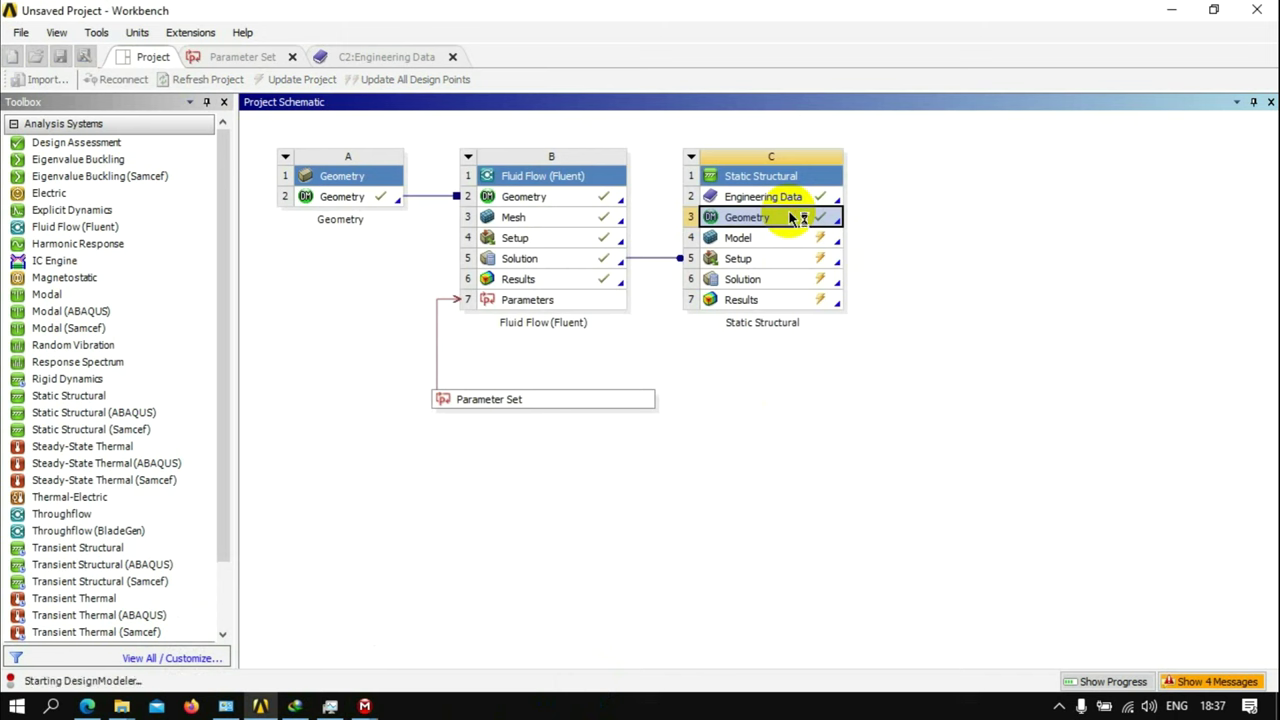
pyautogui.click(1059, 706)
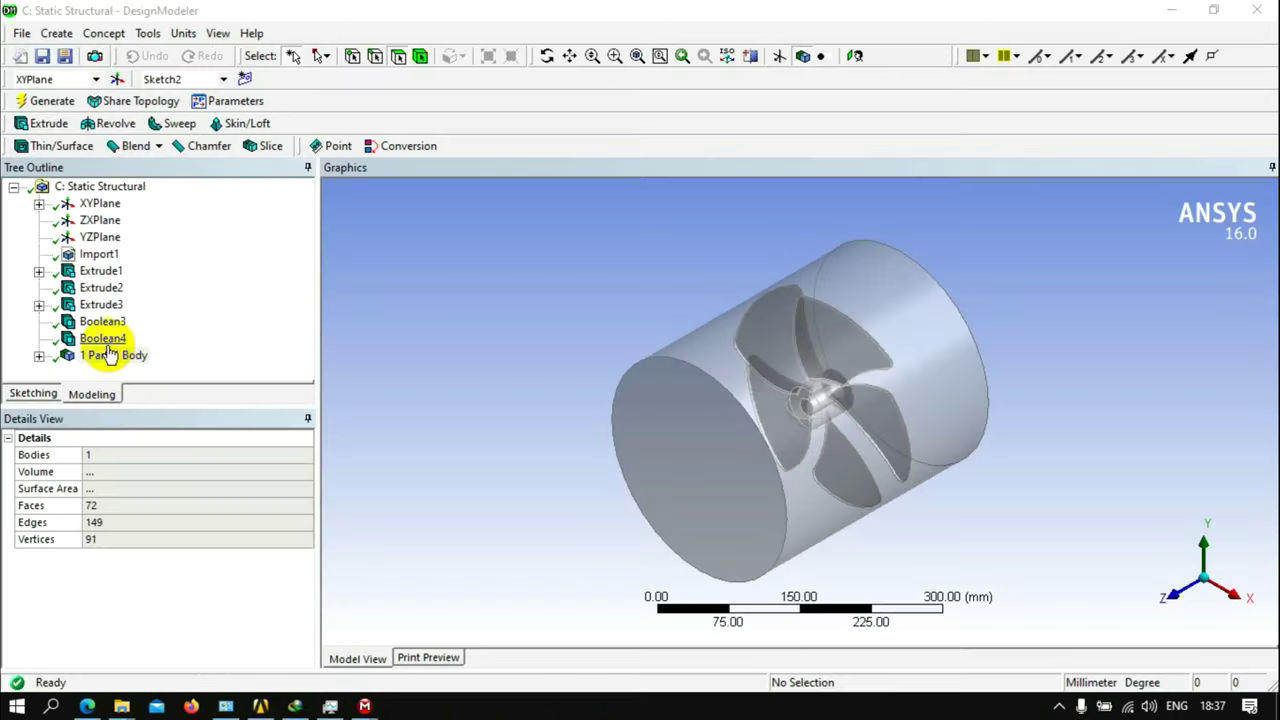
pyautogui.click(106, 340)
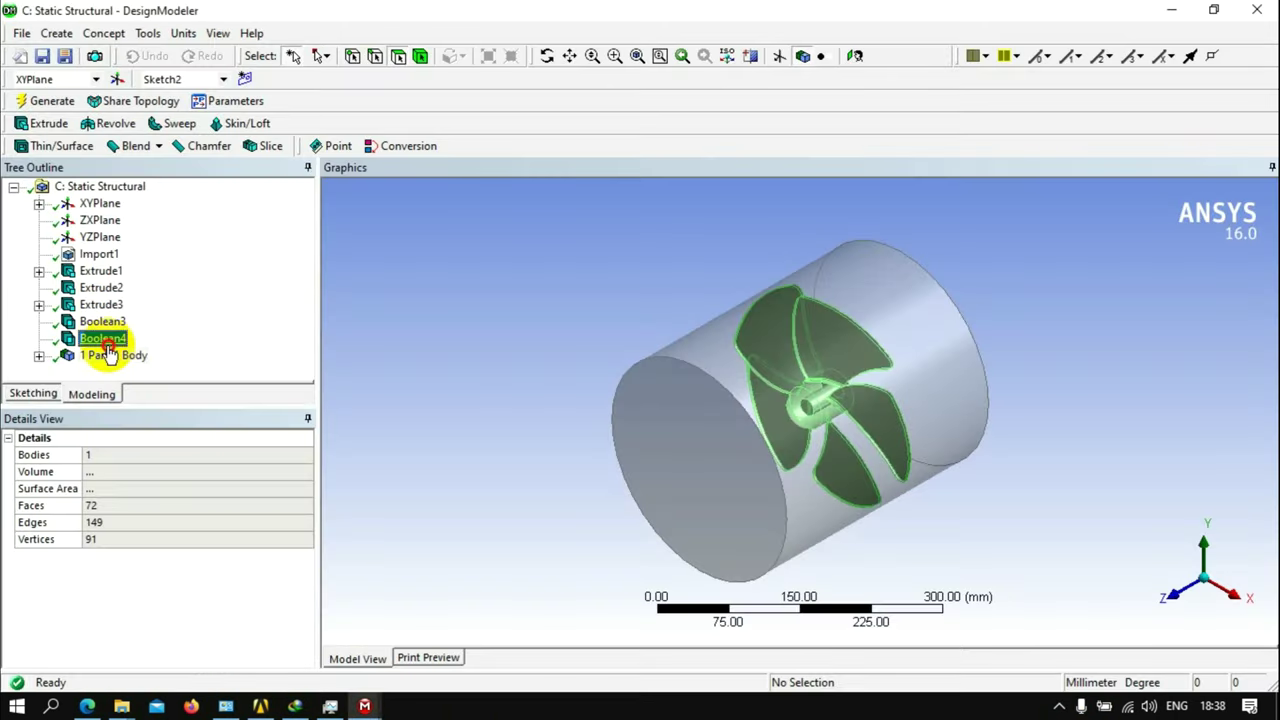
pyautogui.rightClick(104, 278)
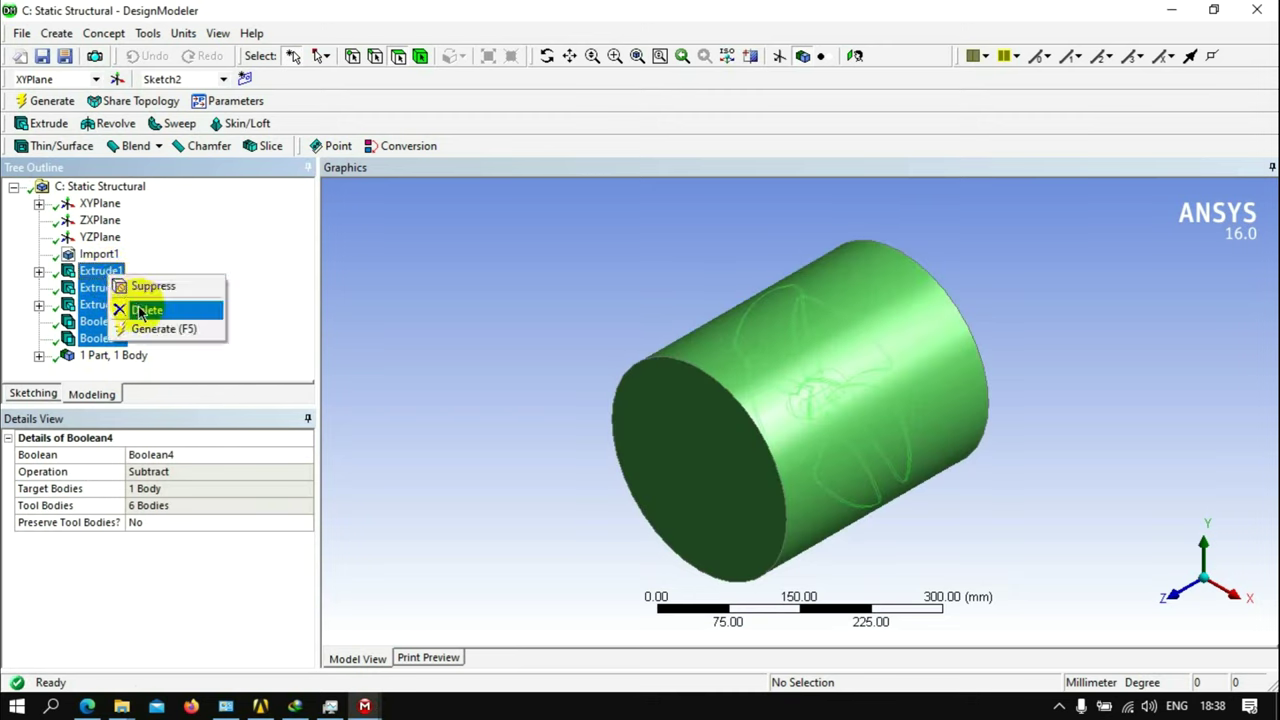
pyautogui.click(180, 309)
pyautogui.click(590, 418)
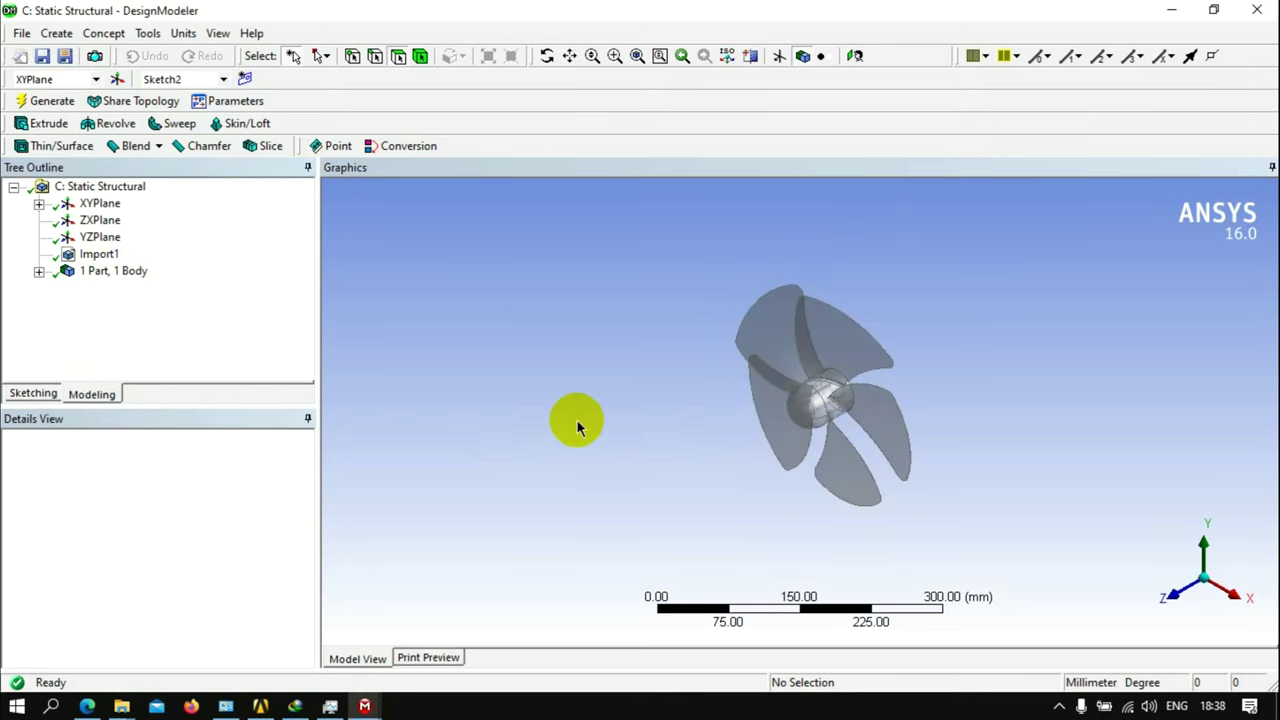
pyautogui.moveTo(632, 441); pyautogui.dragTo(669, 434, button='middle')
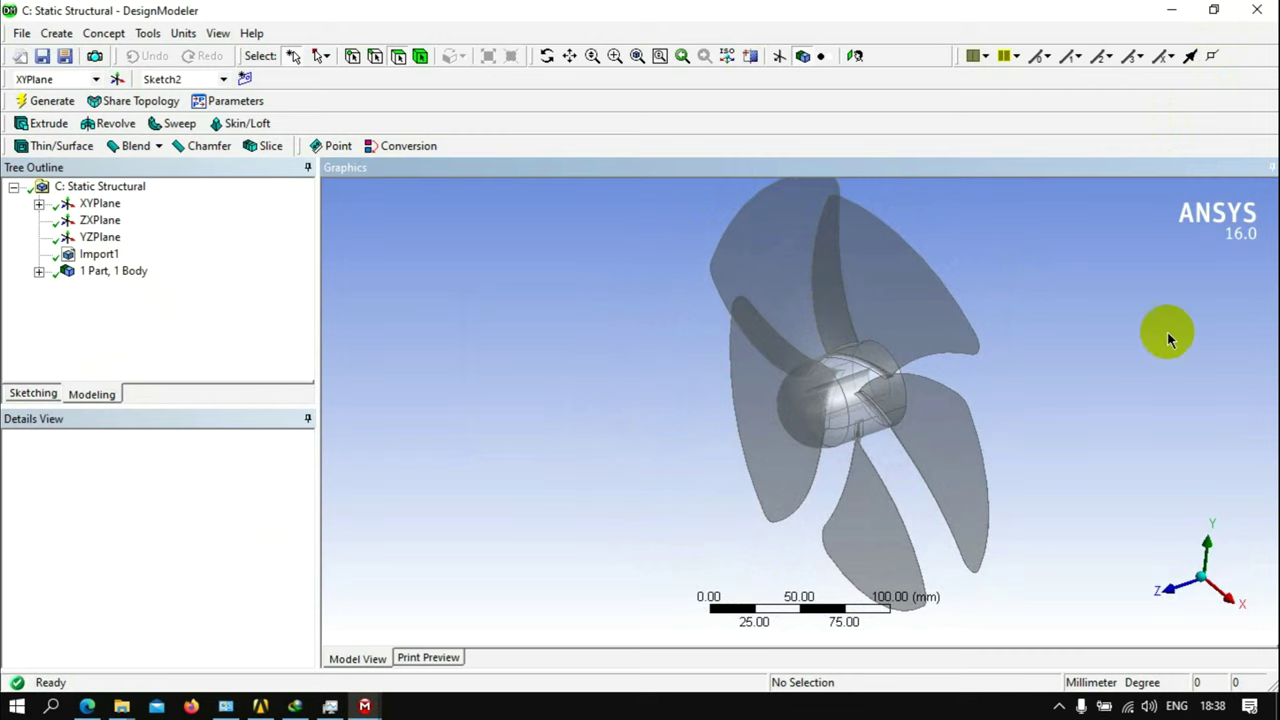
pyautogui.click(1059, 706)
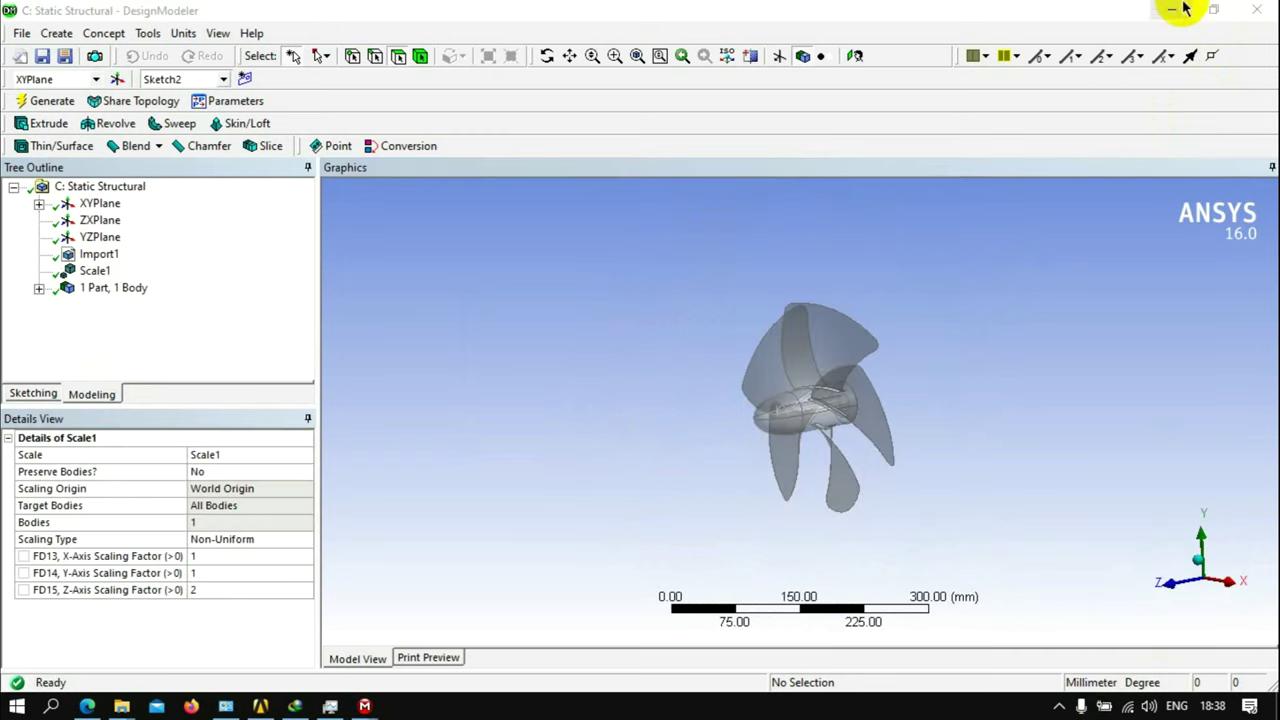
pyautogui.click(1170, 14)
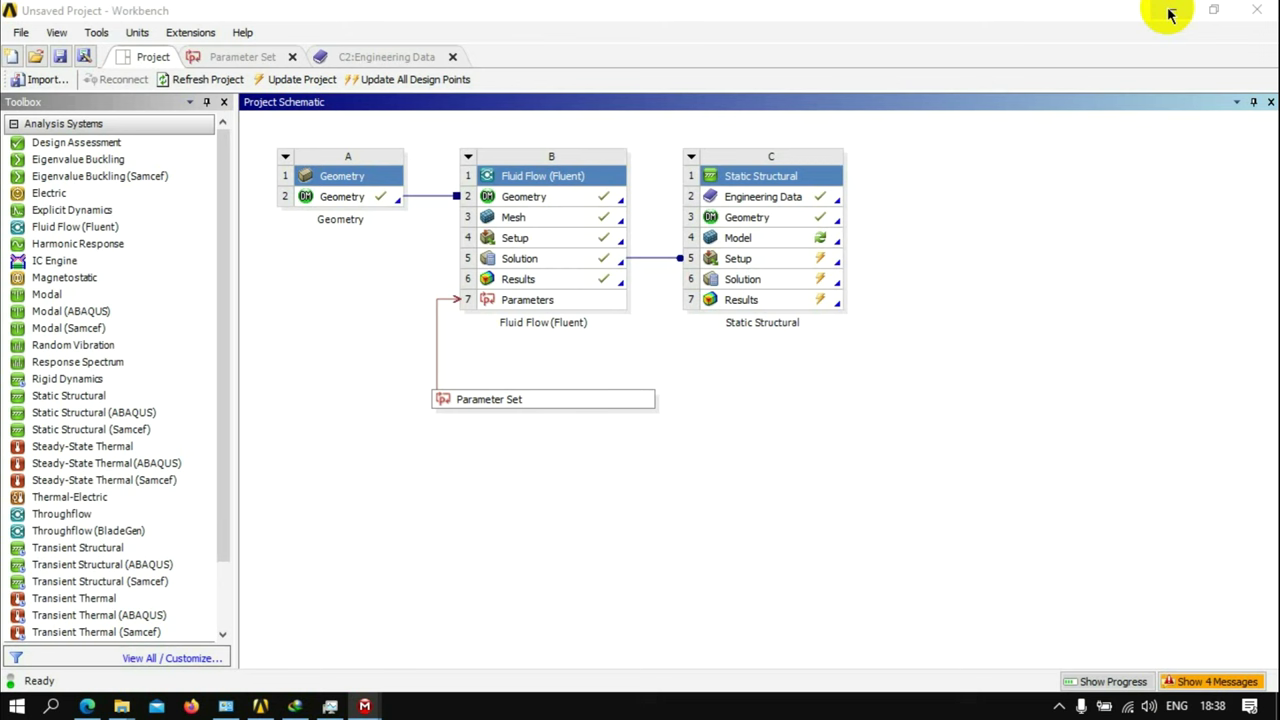
# Open Model (C4) in Mechanical, accepting the re-read of the updated upstream fan geometry
pyautogui.doubleClick(800, 243)
pyautogui.click(706, 396)
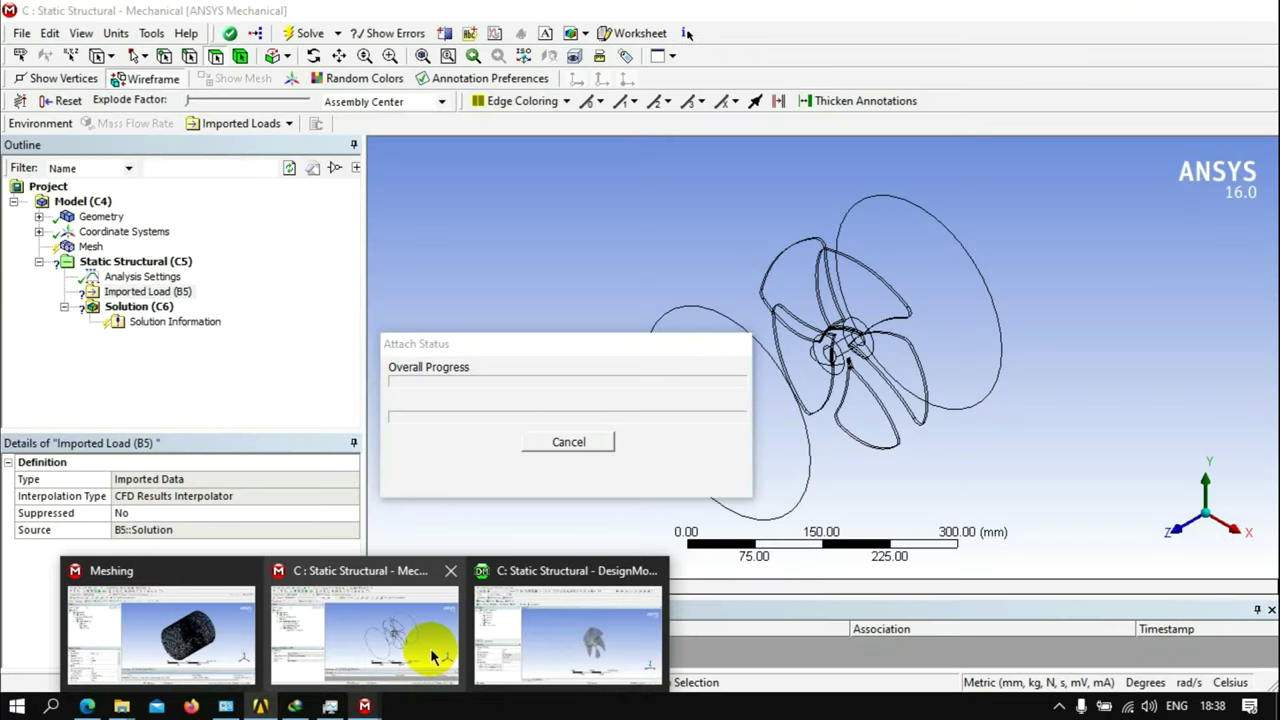
pyautogui.click(433, 655)
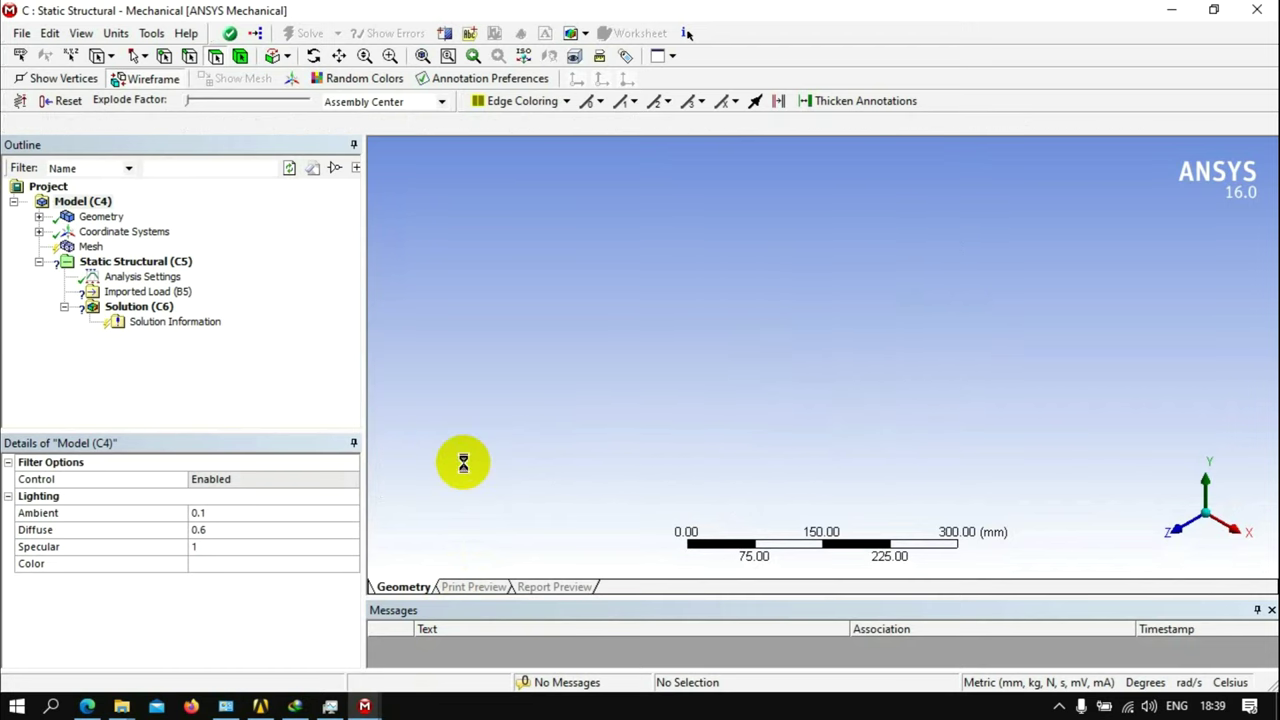
pyautogui.scroll(3, 650, 355)
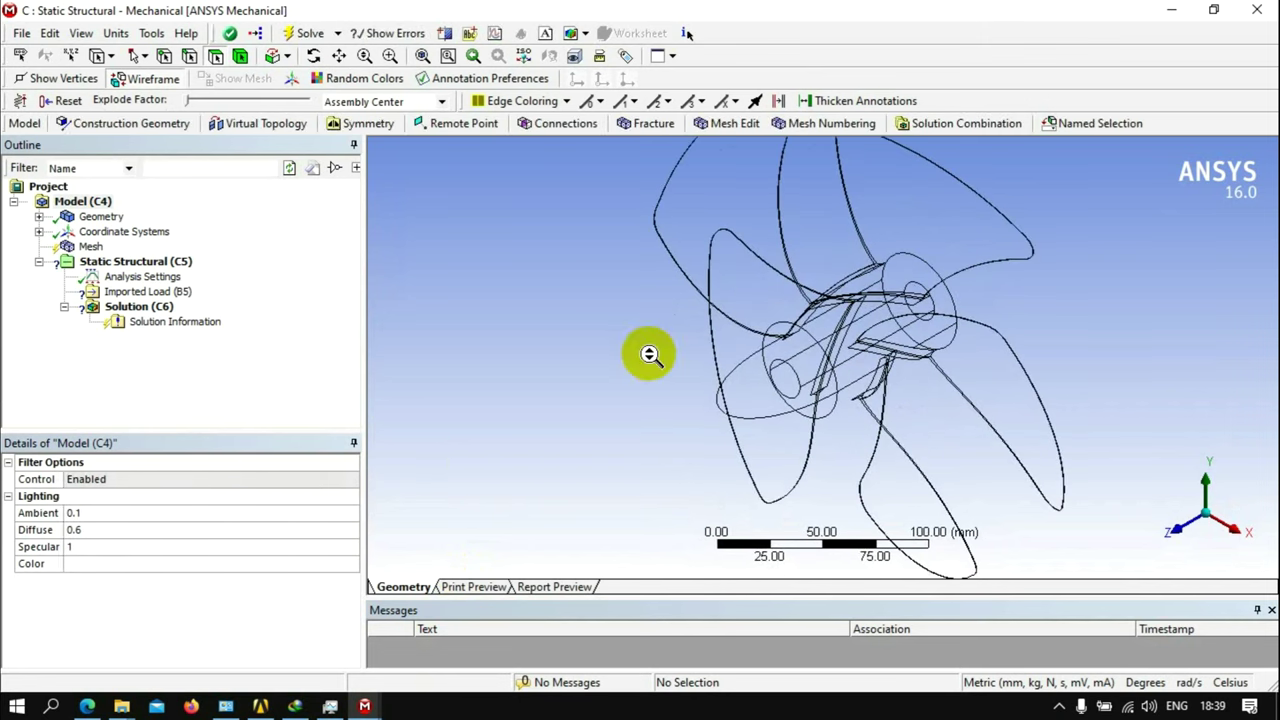
# Insert an Imported Pressure load under Imported Load
pyautogui.rightClick(178, 290)
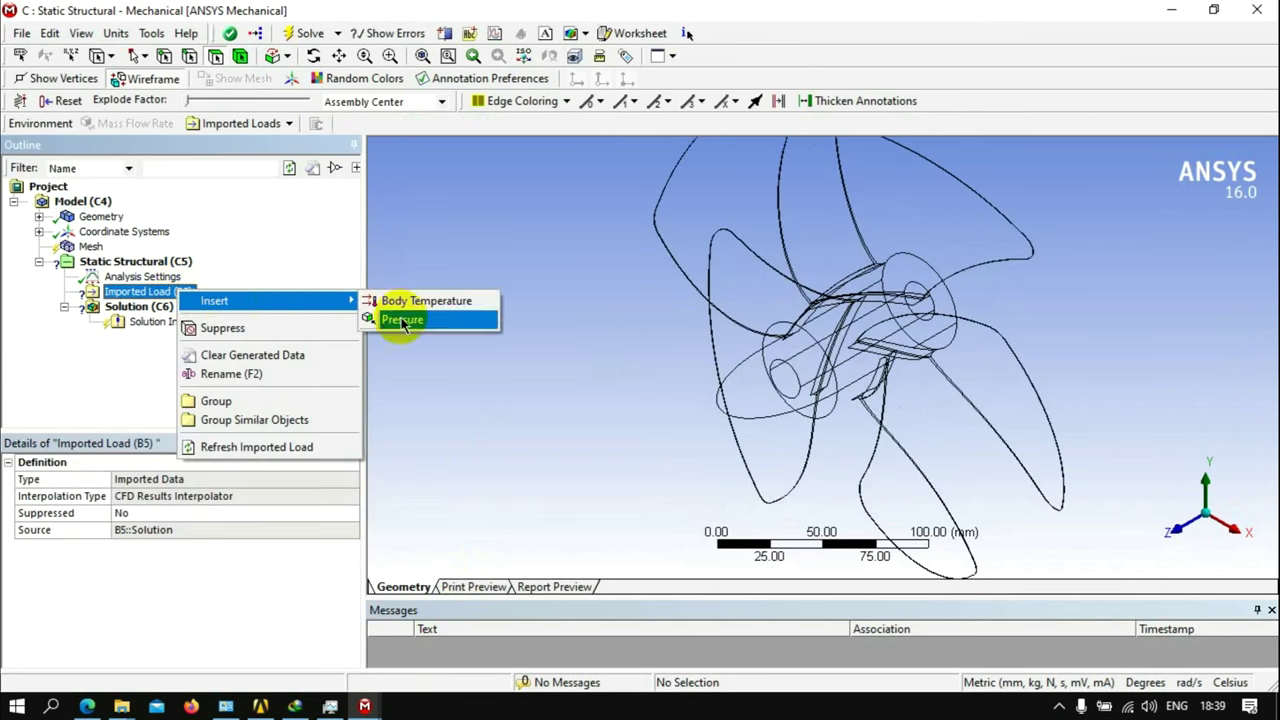
pyautogui.click(402, 321)
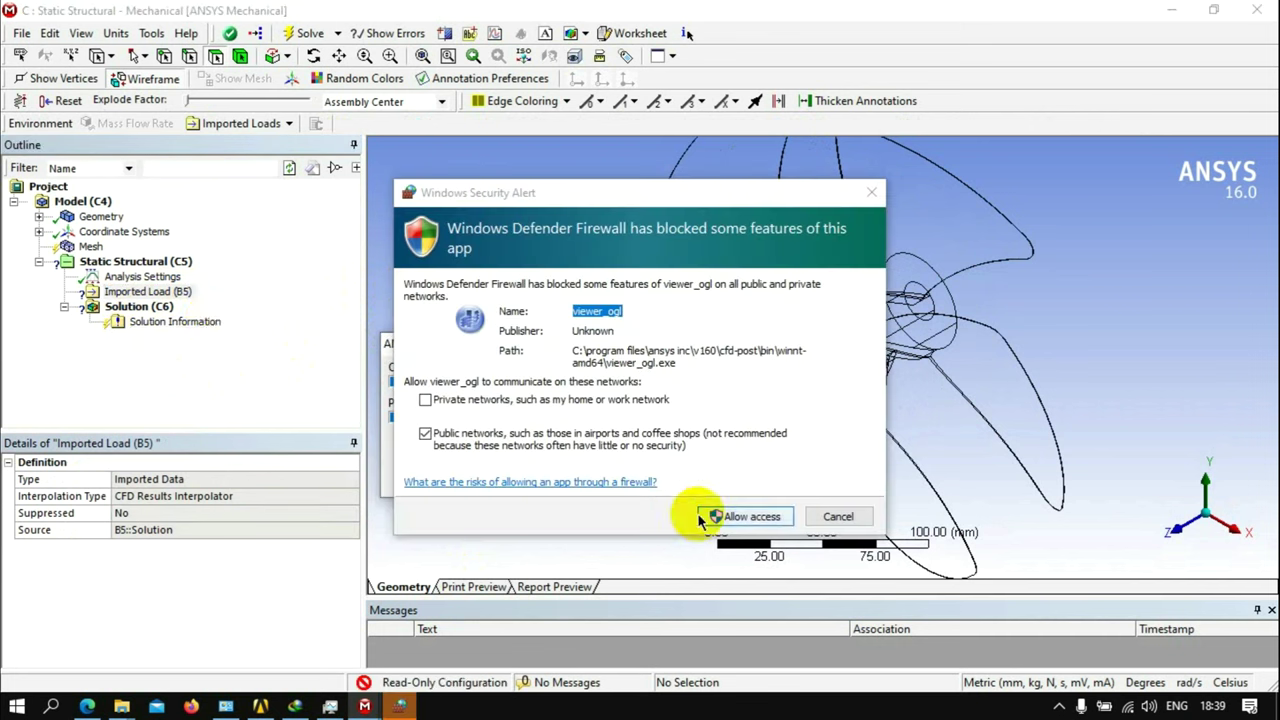
pyautogui.click(738, 517)
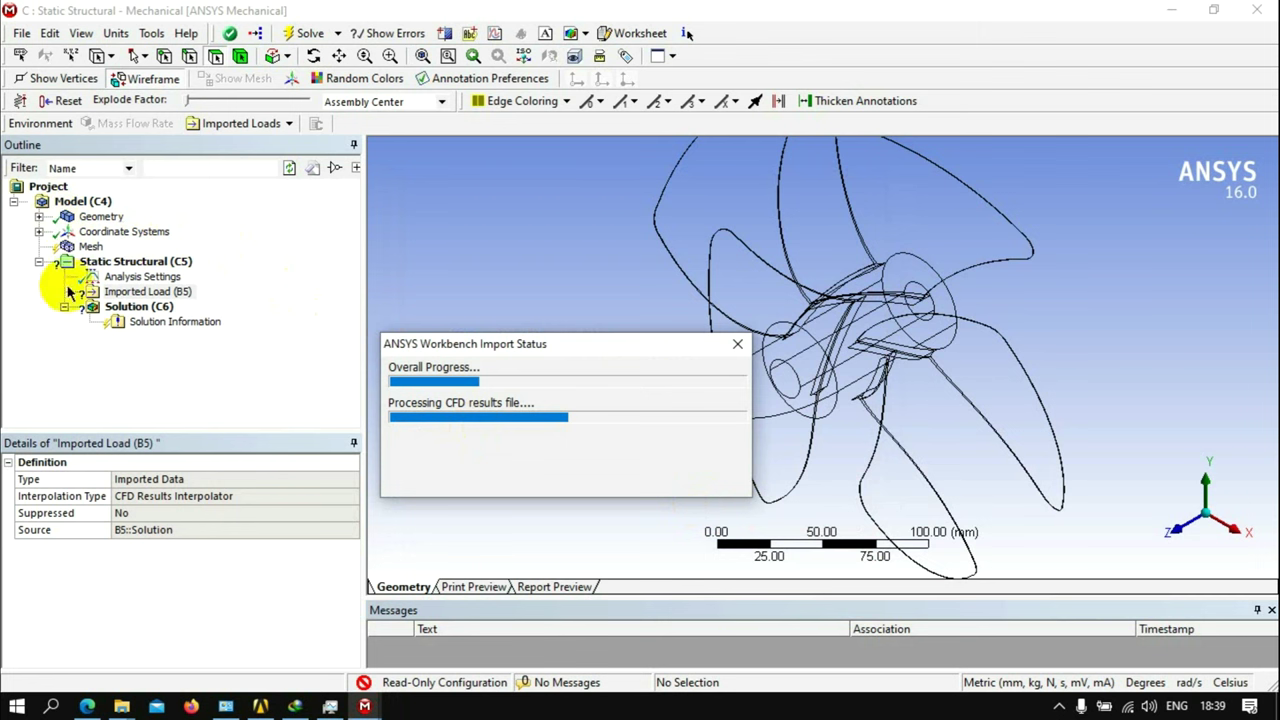
# Assign Aluminum Alloy NL as the fan blade body's material
pyautogui.click(39, 216)
pyautogui.click(135, 231)
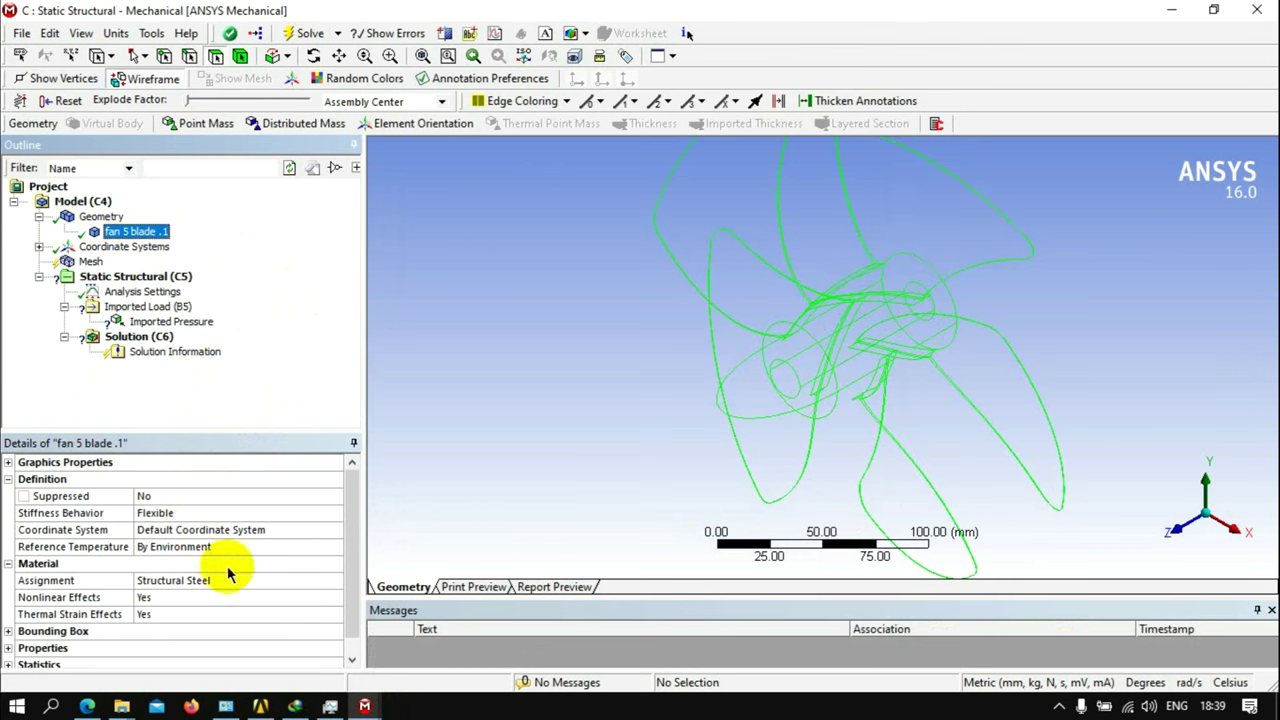
pyautogui.click(330, 582)
pyautogui.click(336, 580)
pyautogui.click(397, 660)
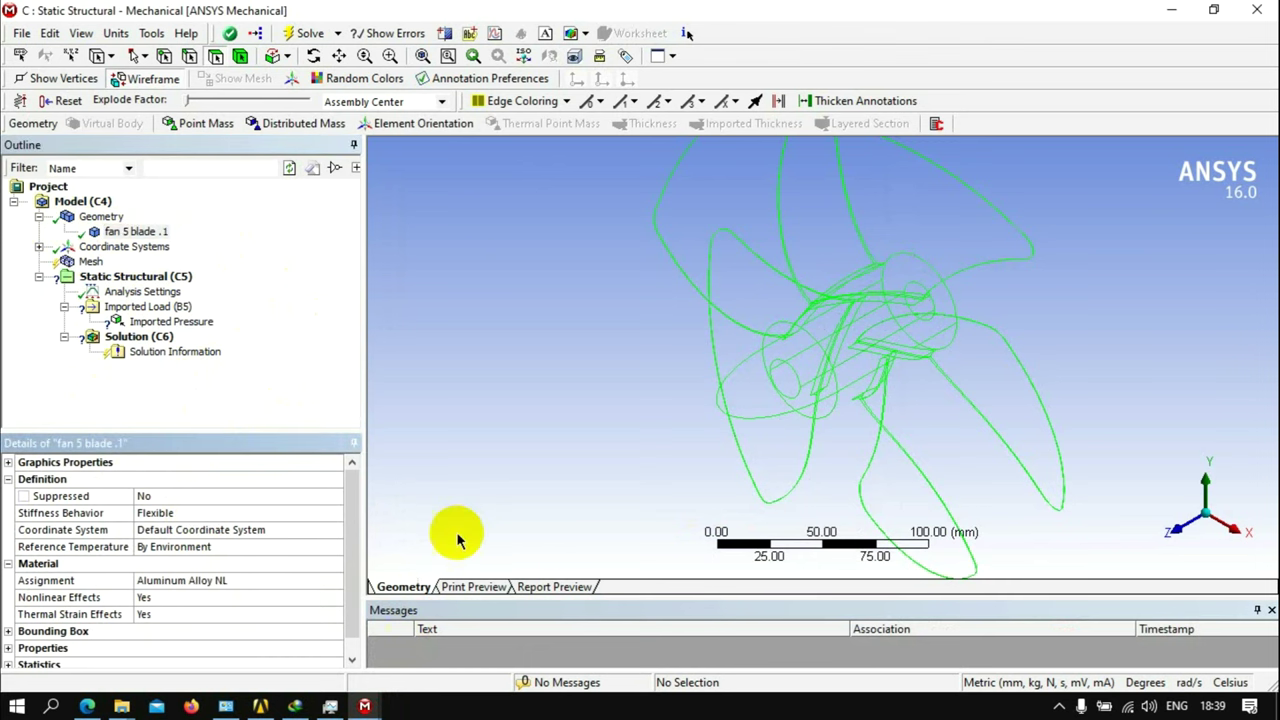
# Scope the Imported Pressure to all 53 fan faces using CFD Surface fanwings
pyautogui.click(160, 321)
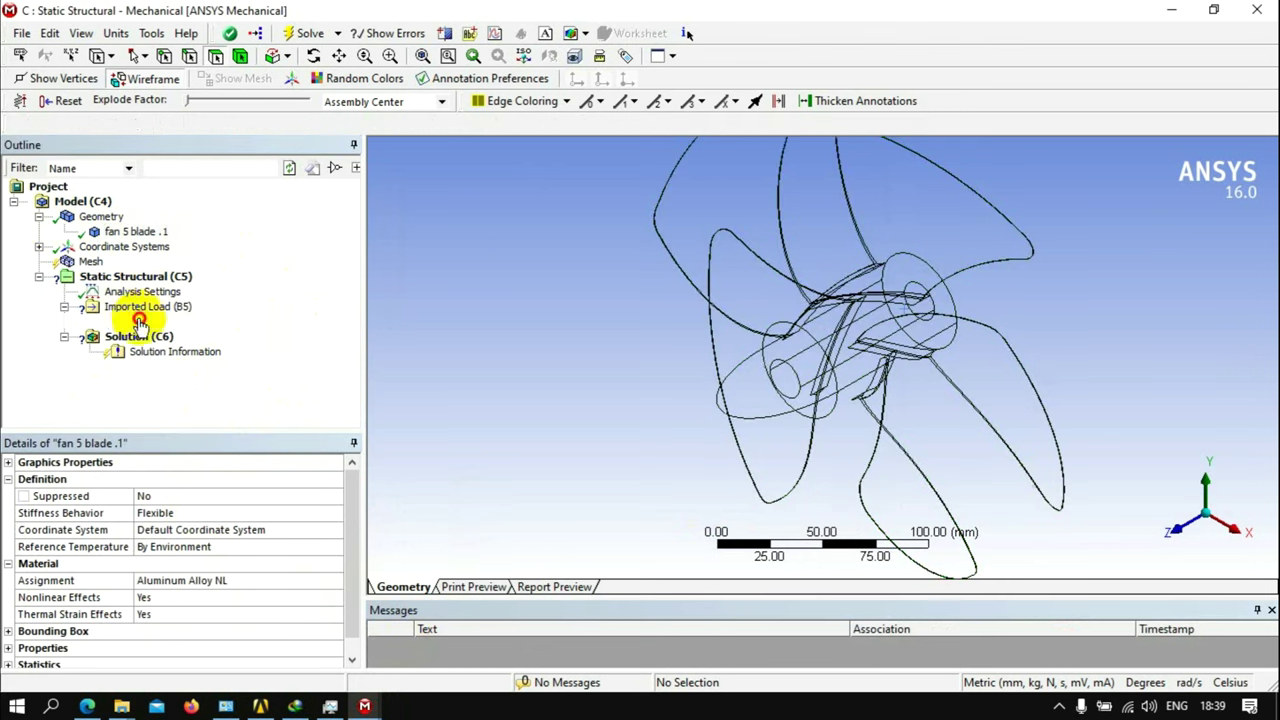
pyautogui.click(180, 498)
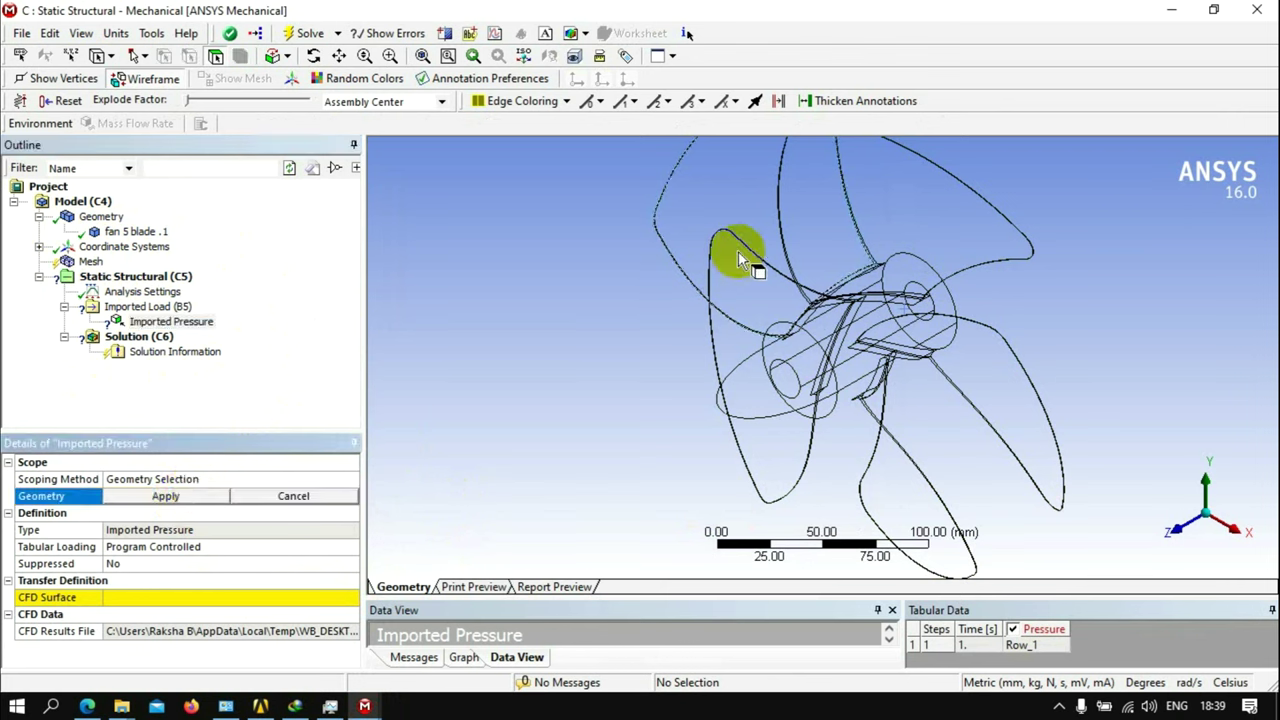
pyautogui.scroll(-2, 690, 270)
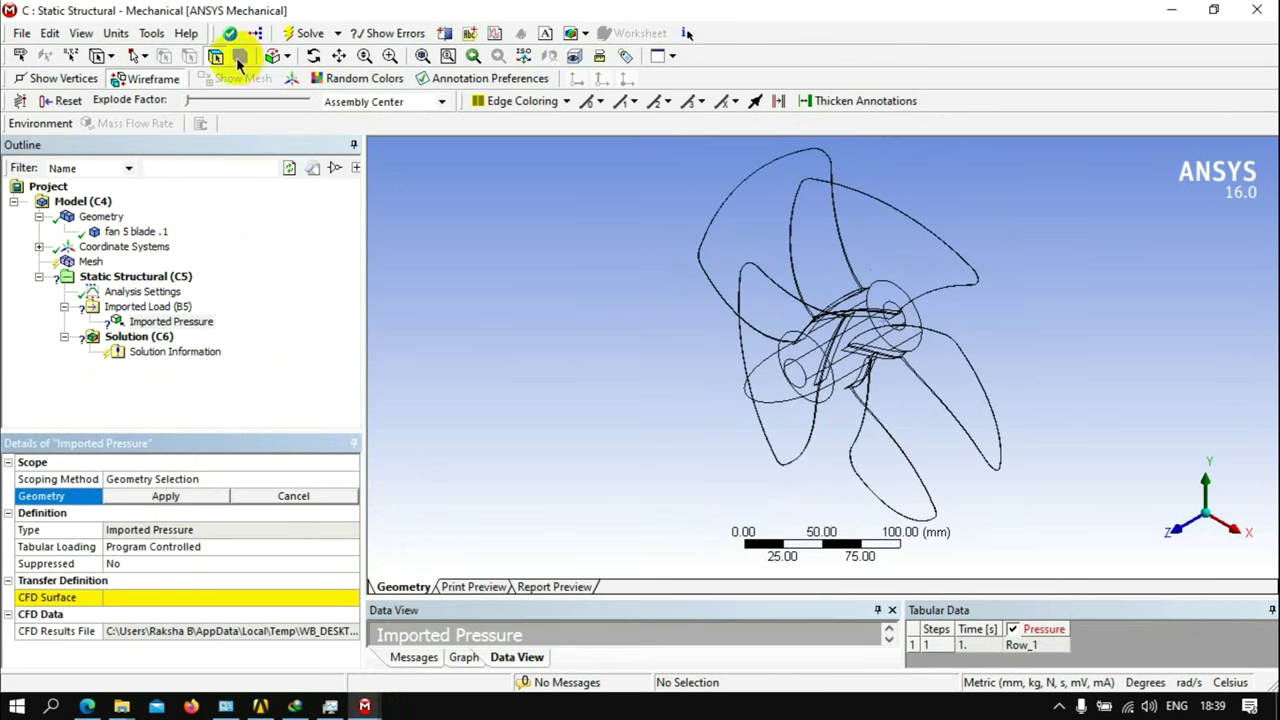
pyautogui.hotkey('ctrl', 'a')
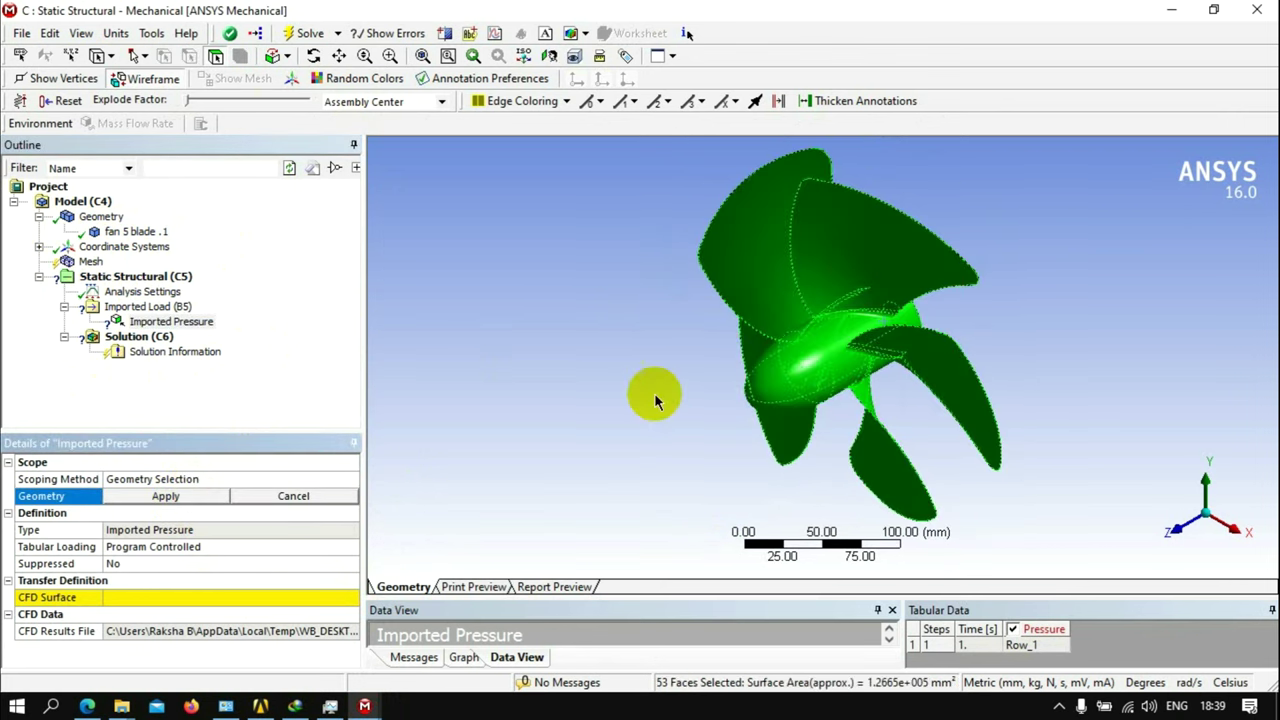
pyautogui.click(168, 496)
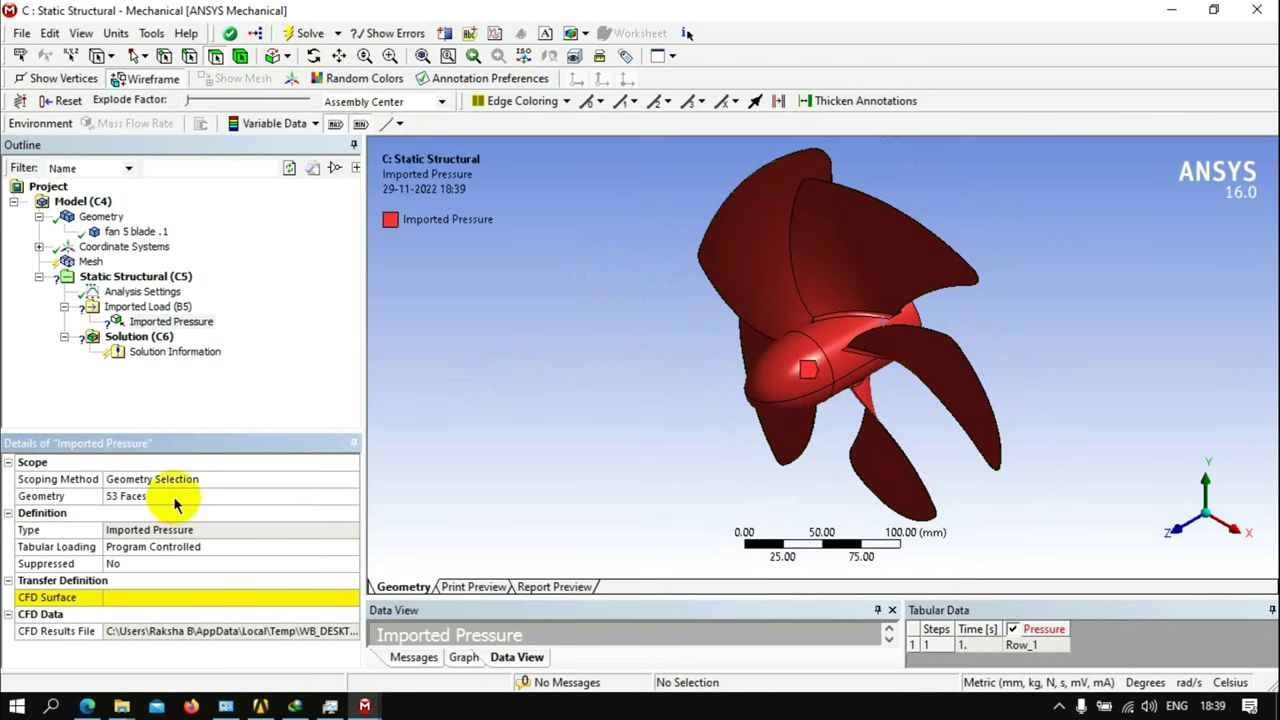
pyautogui.click(140, 598)
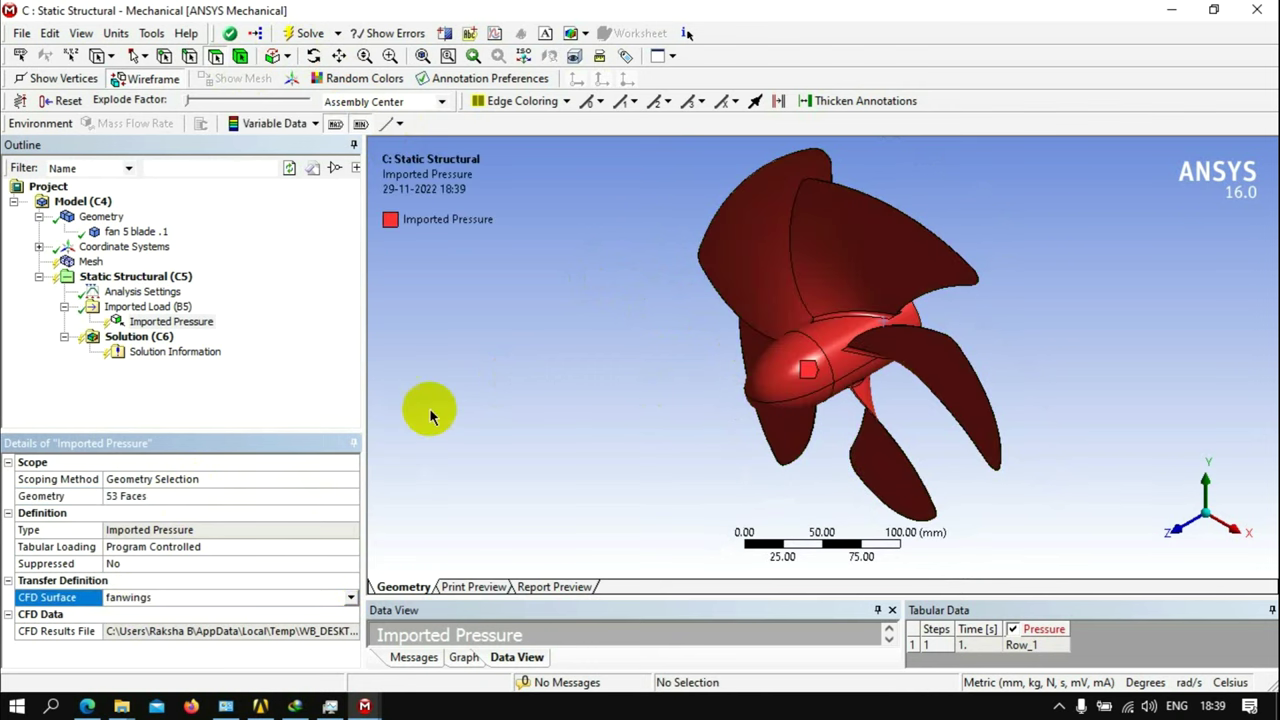
pyautogui.click(90, 264)
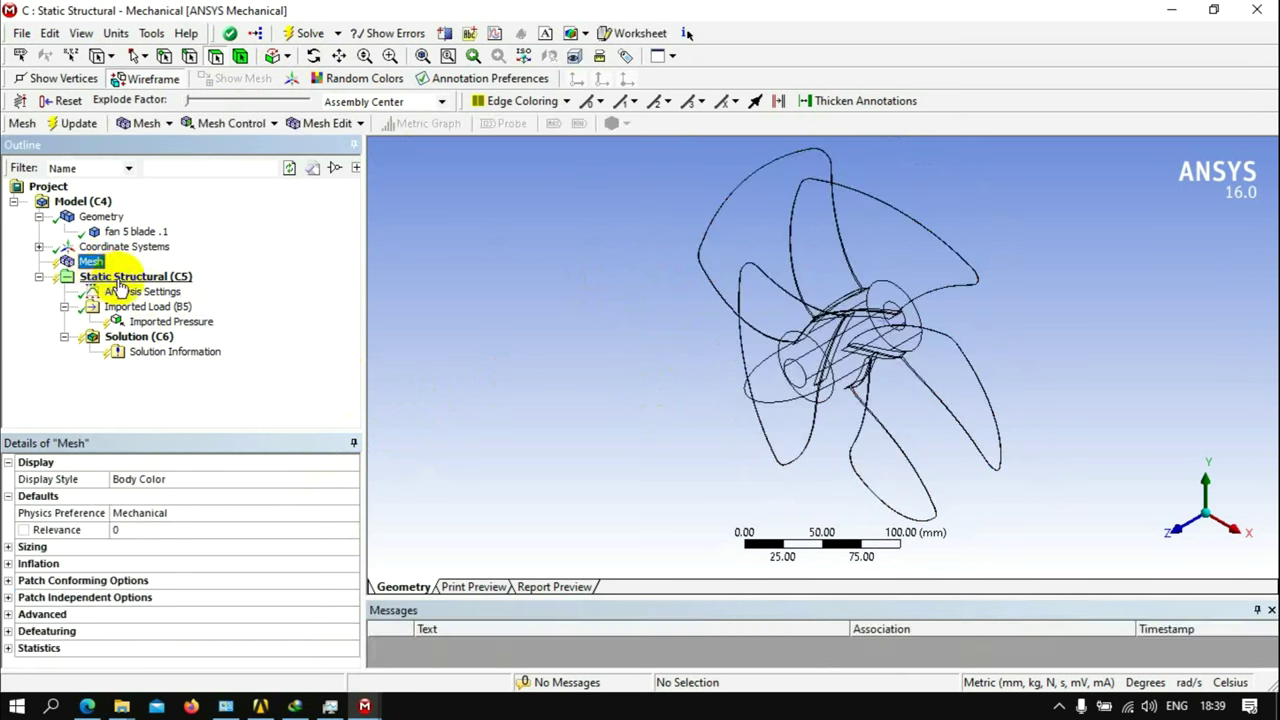
# Add a Fixed Support scoped to the two inner cylindrical faces of the fan hub
pyautogui.rightClick(118, 279)
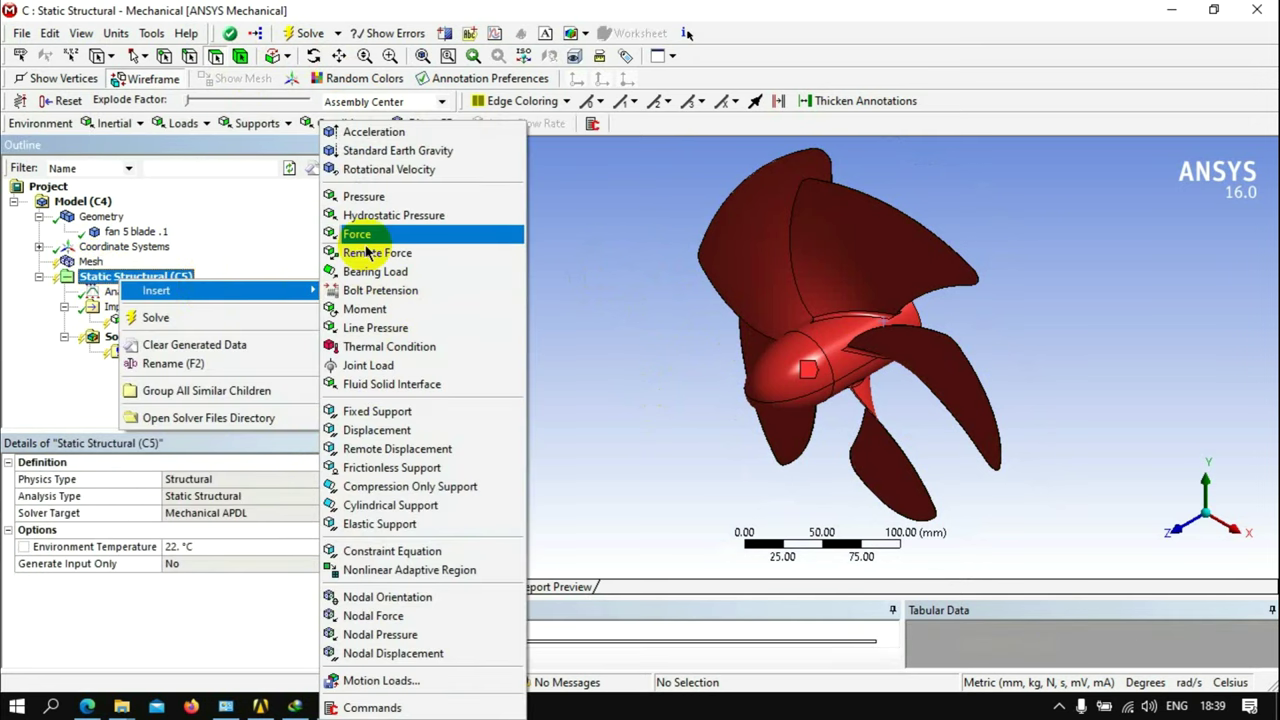
pyautogui.click(366, 411)
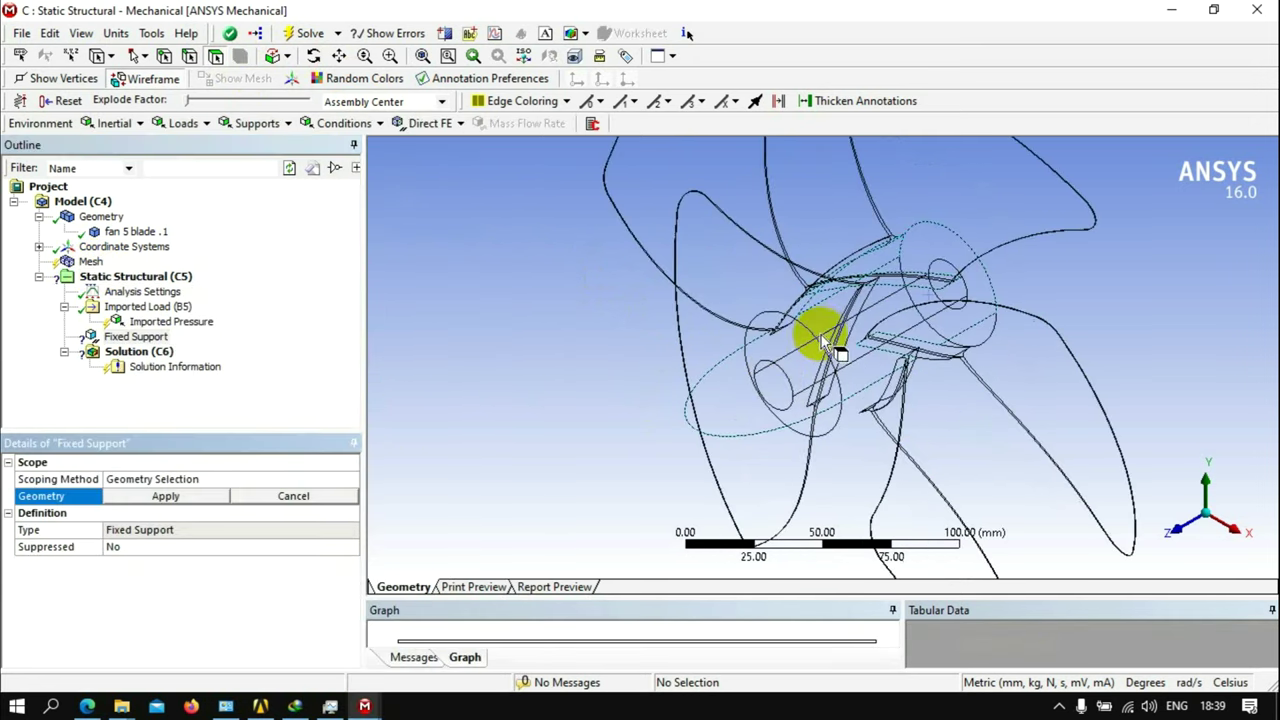
pyautogui.moveTo(824, 330)
pyautogui.mouseDown(button='middle')
pyautogui.moveTo(669, 363)
pyautogui.moveTo(866, 491)
pyautogui.moveTo(887, 373)
pyautogui.mouseUp(button='middle')
pyautogui.click(900, 478)
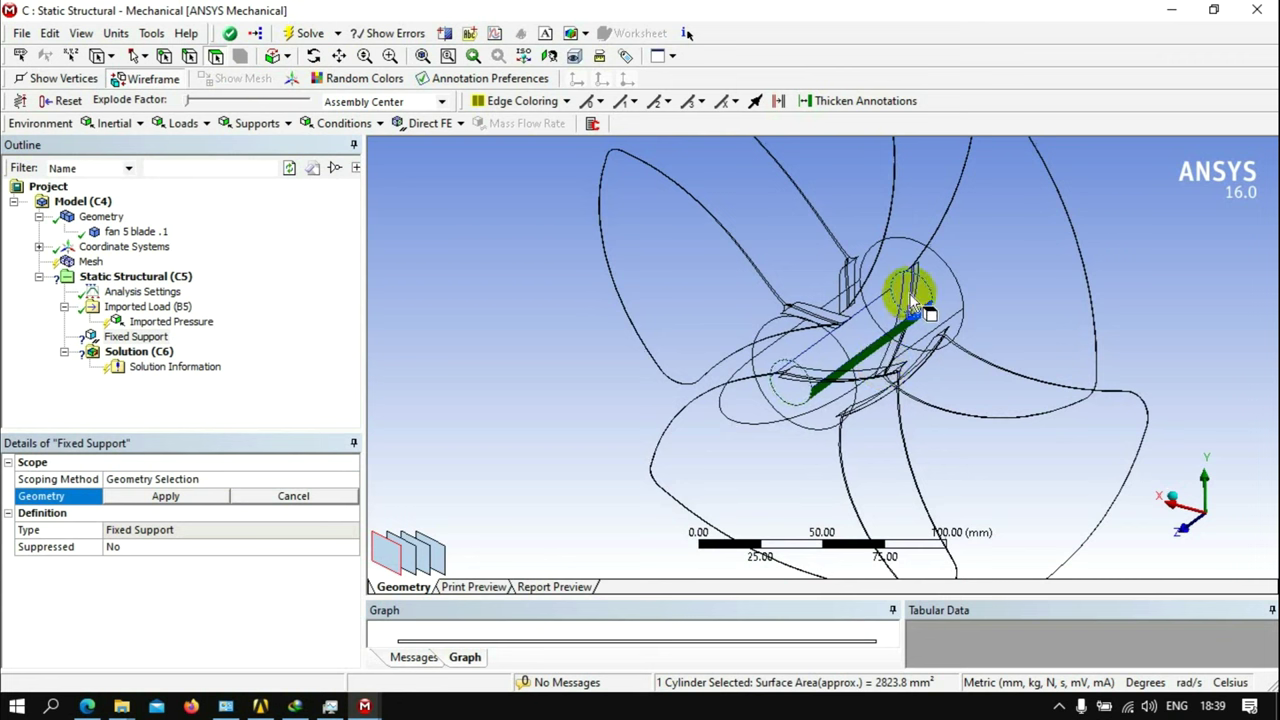
pyautogui.keyDown('ctrl'); pyautogui.click(906, 286); pyautogui.keyUp('ctrl')
pyautogui.moveTo(749, 409); pyautogui.dragTo(963, 428, button='middle')
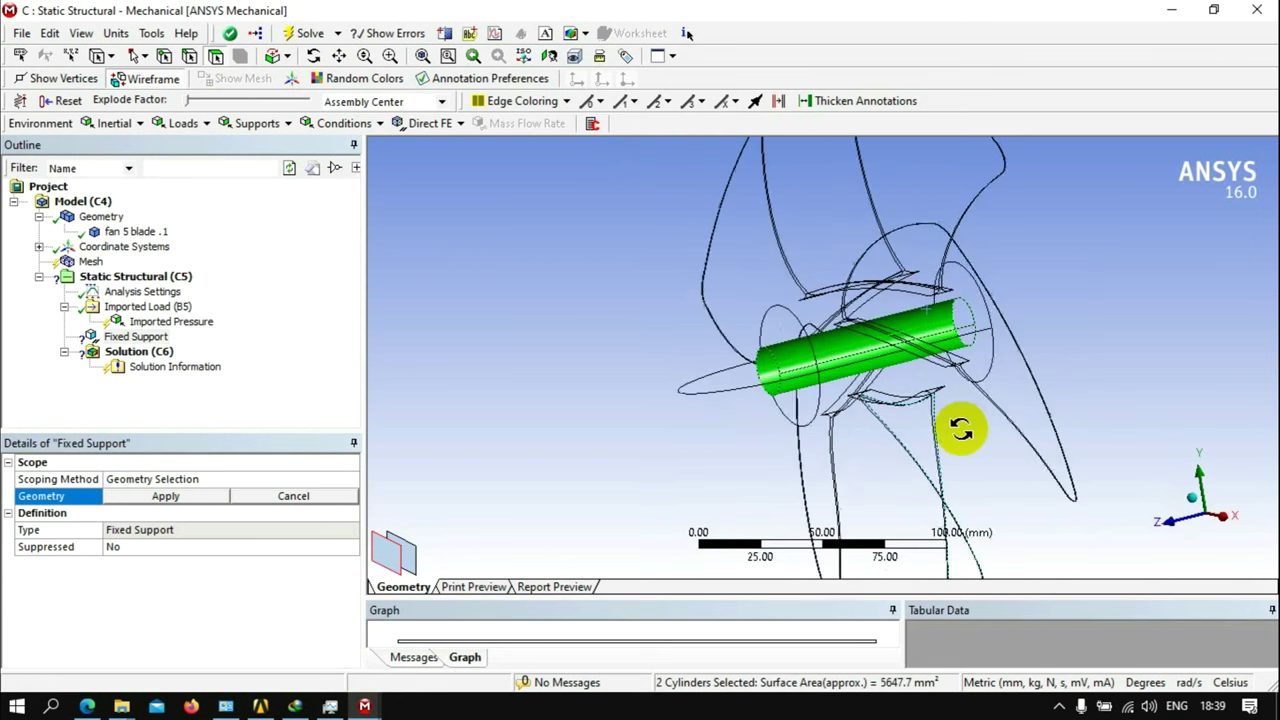
pyautogui.click(160, 496)
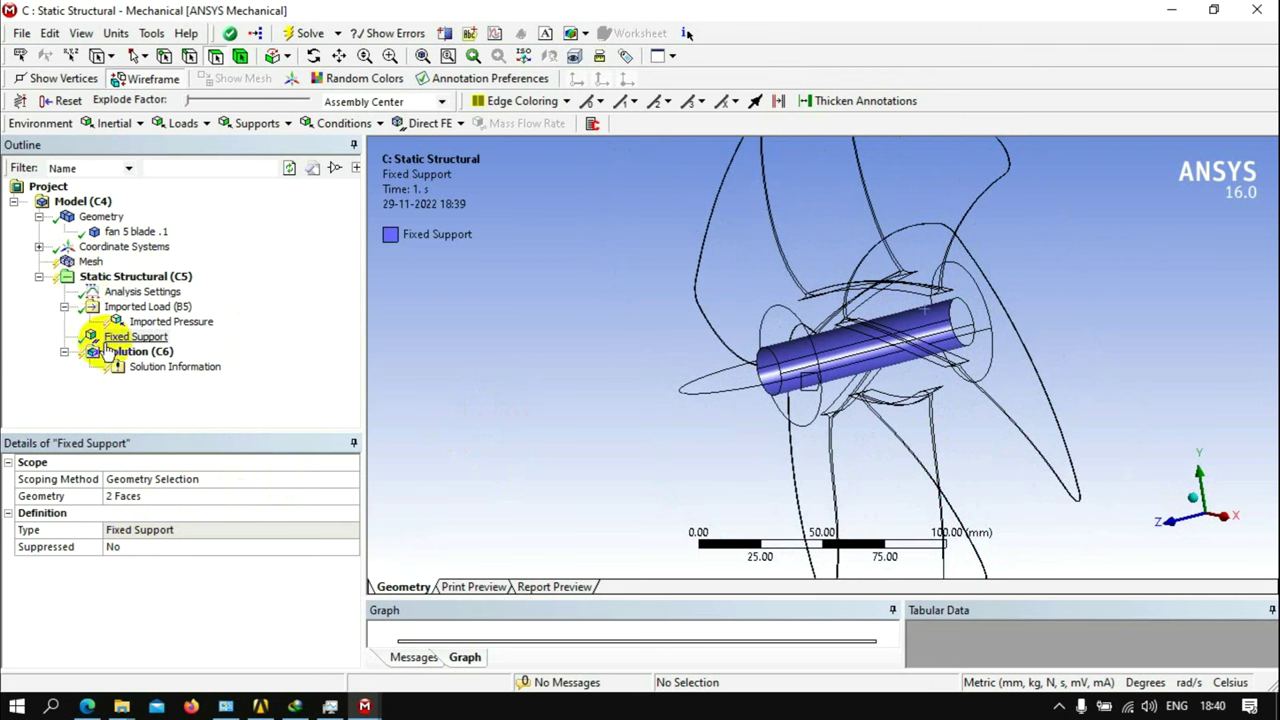
pyautogui.click(78, 261)
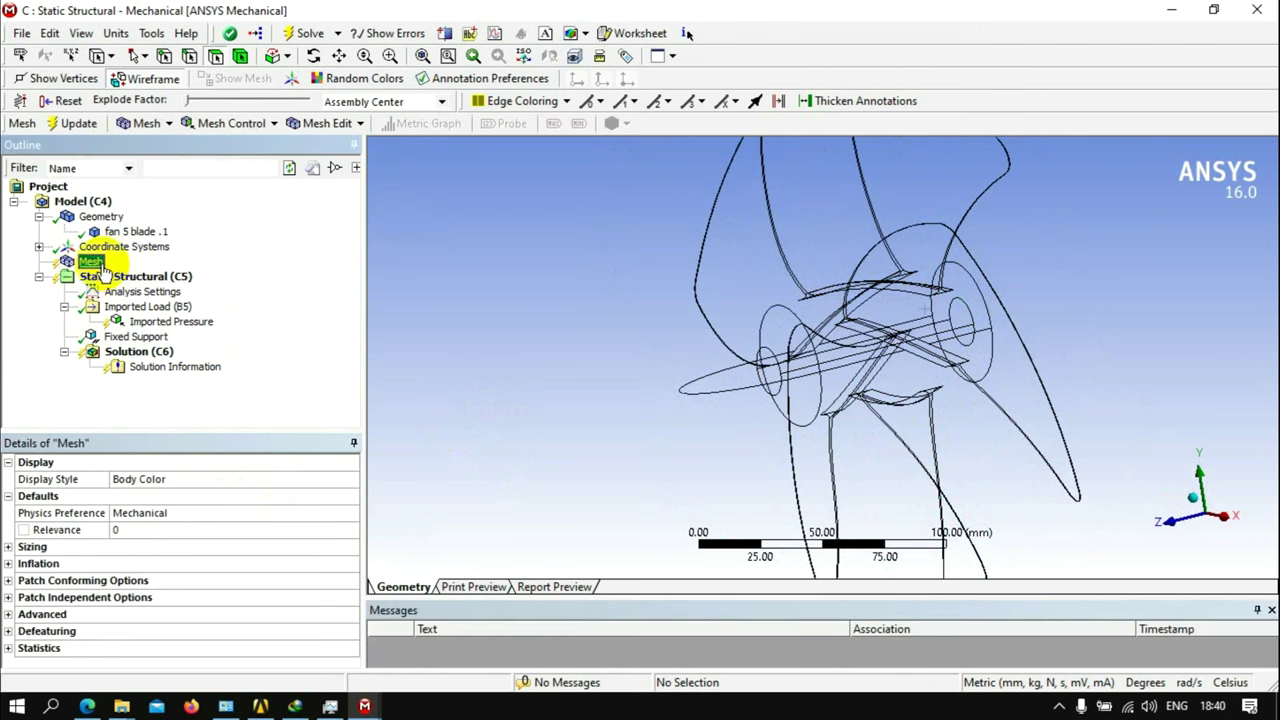
# Add Total Deformation, Equivalent Stress and Equivalent Elastic Strain results under Solution
pyautogui.click(115, 351)
pyautogui.click(100, 123)
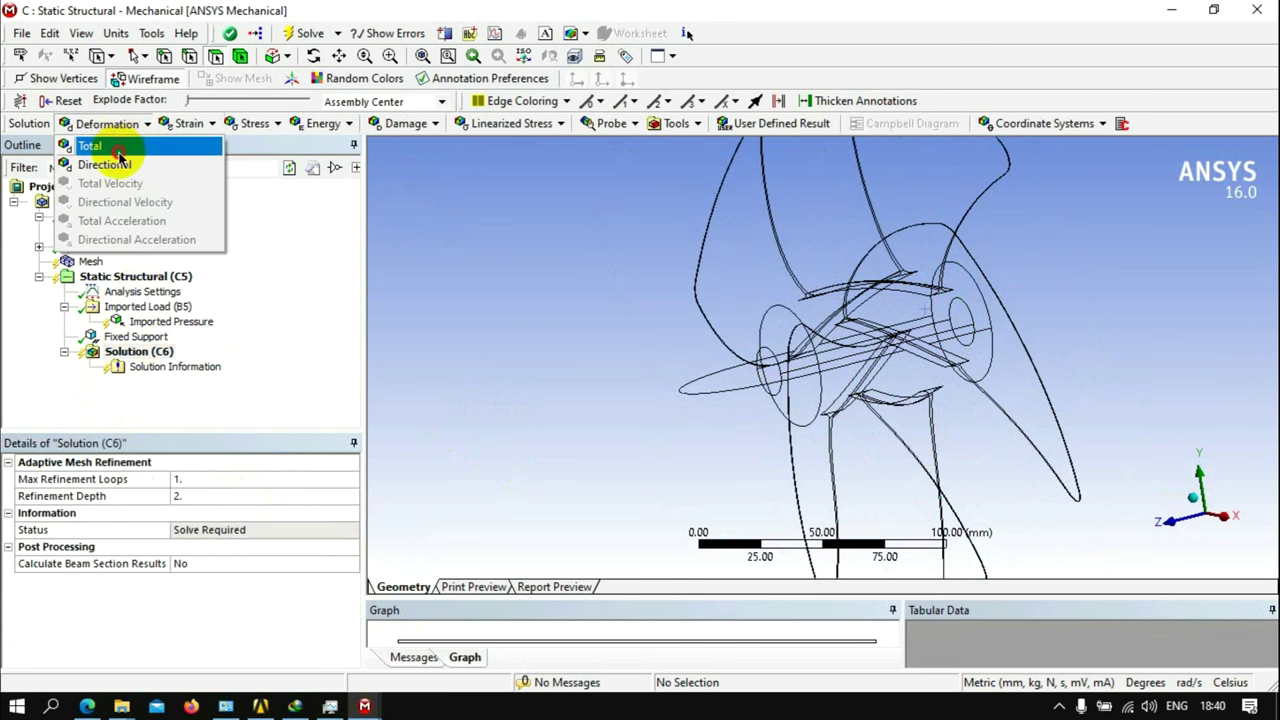
pyautogui.click(100, 141)
pyautogui.click(252, 123)
pyautogui.click(242, 147)
pyautogui.click(182, 123)
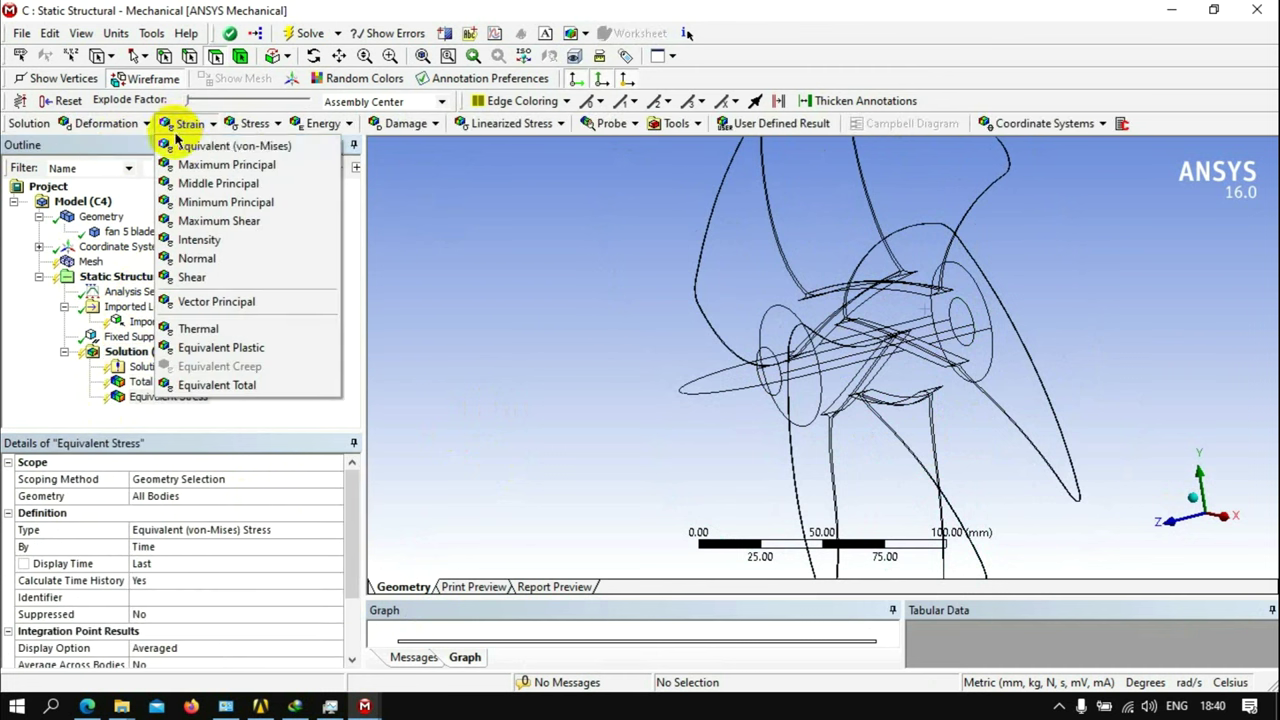
pyautogui.click(240, 143)
# Solve the analysis, review each result (stress max 0.77347 MPa), then show the plain geometry
pyautogui.click(312, 40)
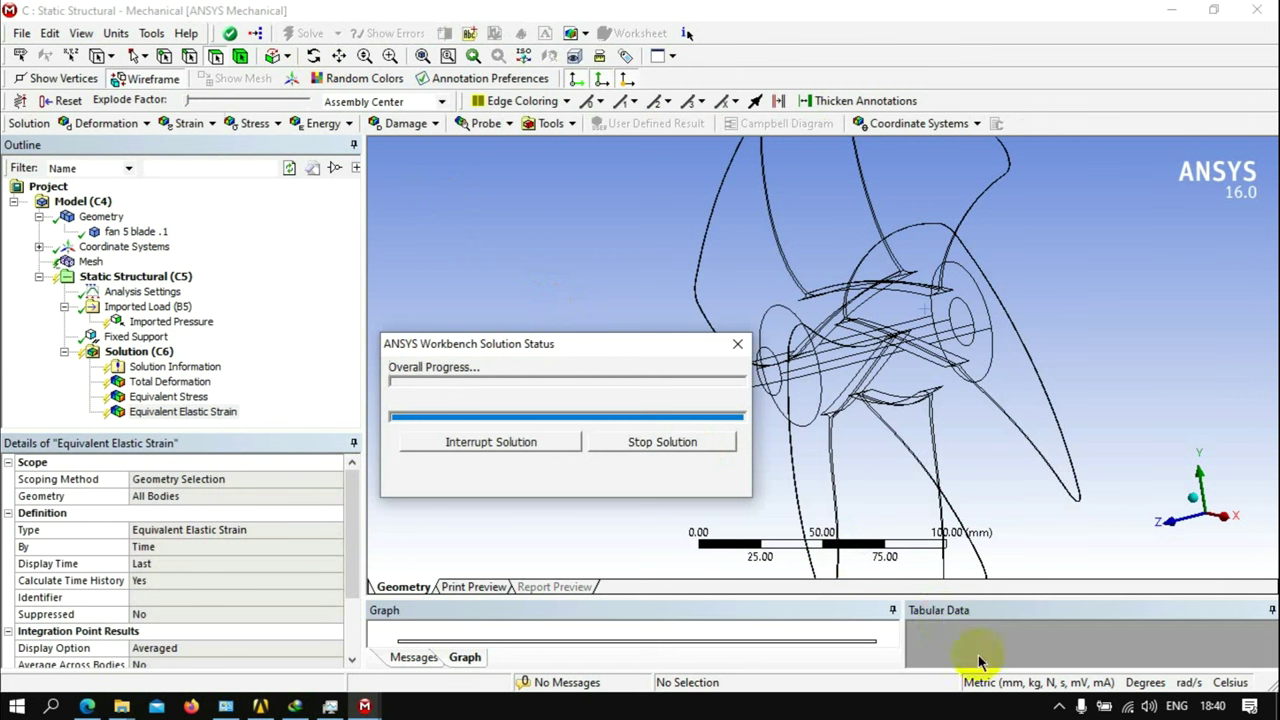
pyautogui.click(1059, 707)
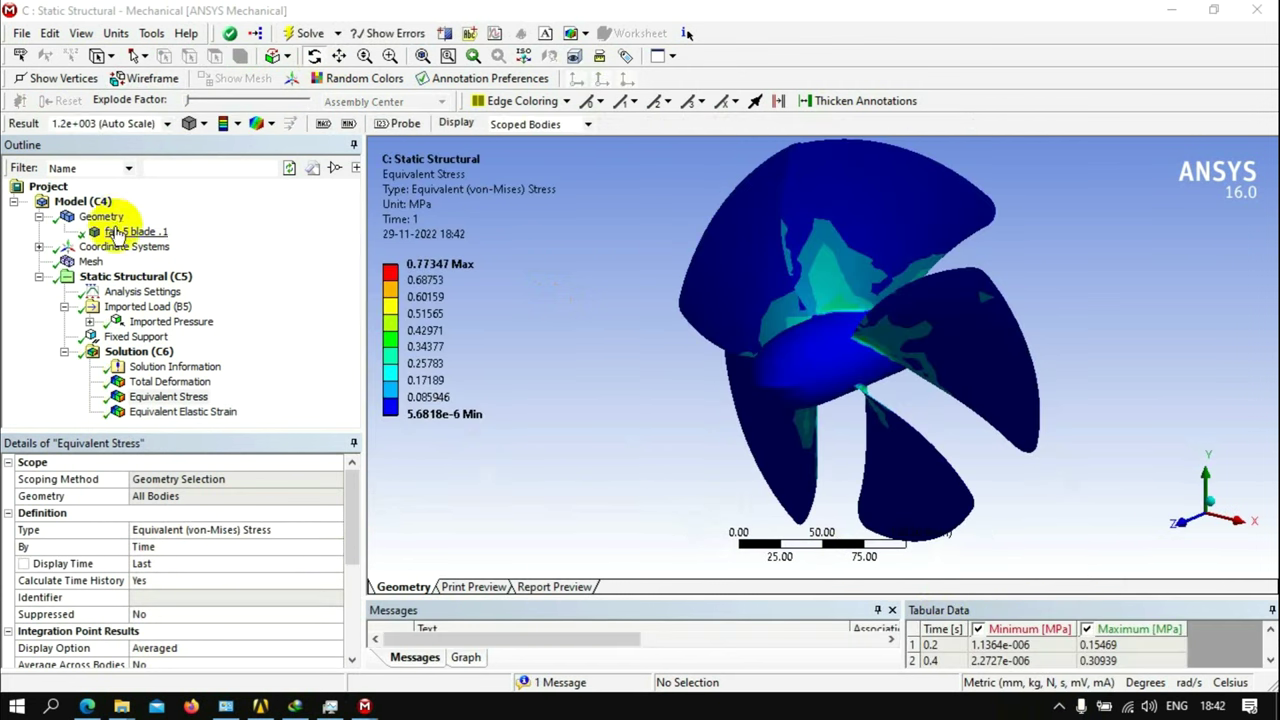
pyautogui.click(165, 381)
pyautogui.click(165, 396)
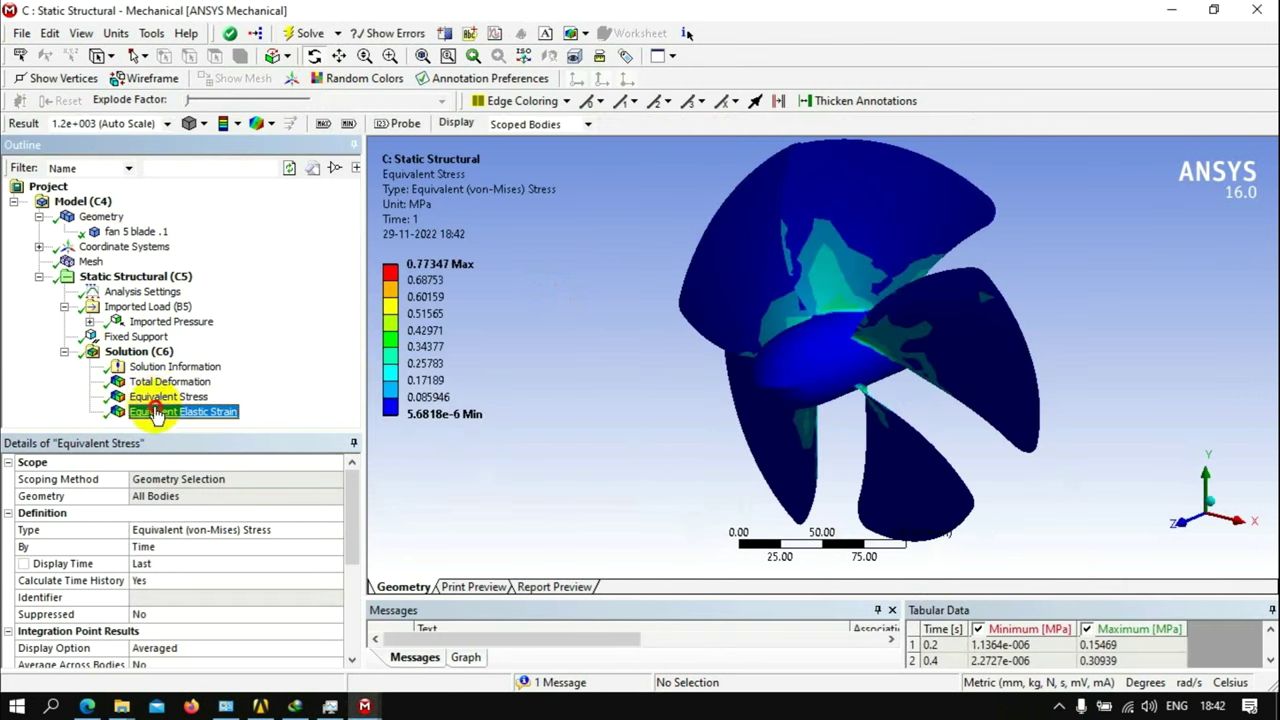
pyautogui.click(180, 411)
pyautogui.click(100, 217)
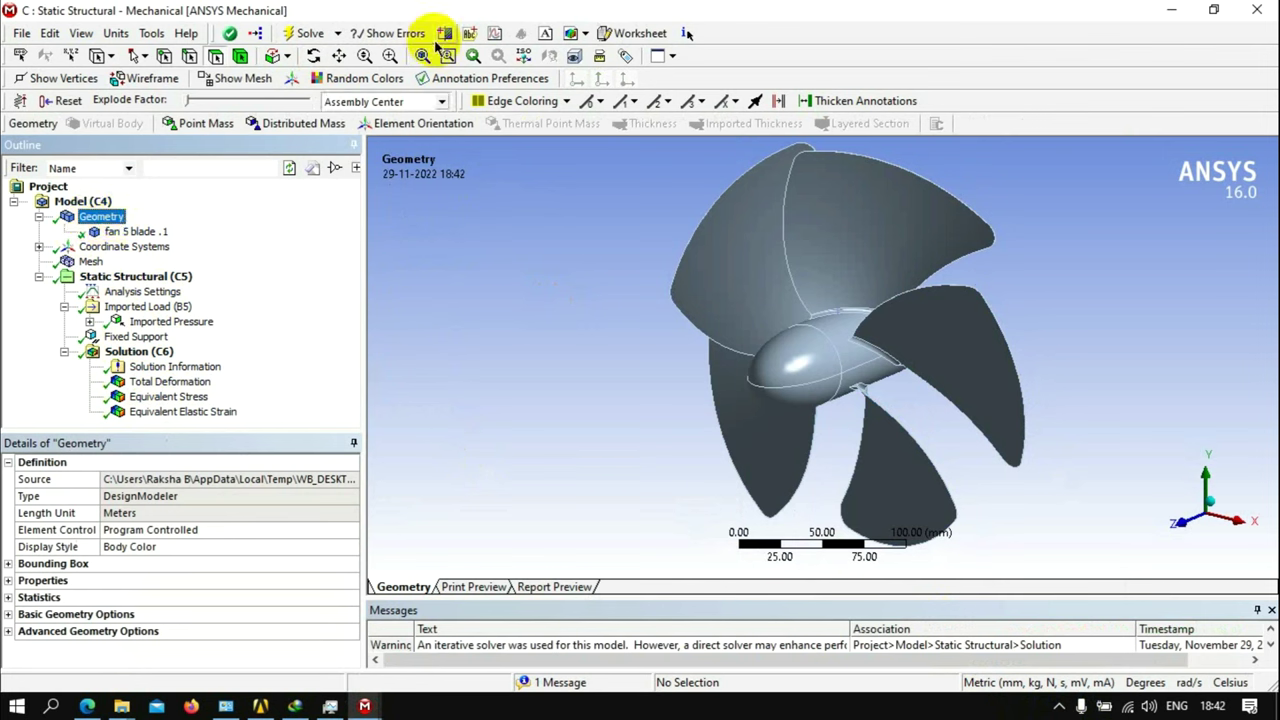
# Attach report Figures to the Geometry, Mesh and Fixed Support items
pyautogui.click(572, 36)
pyautogui.click(598, 56)
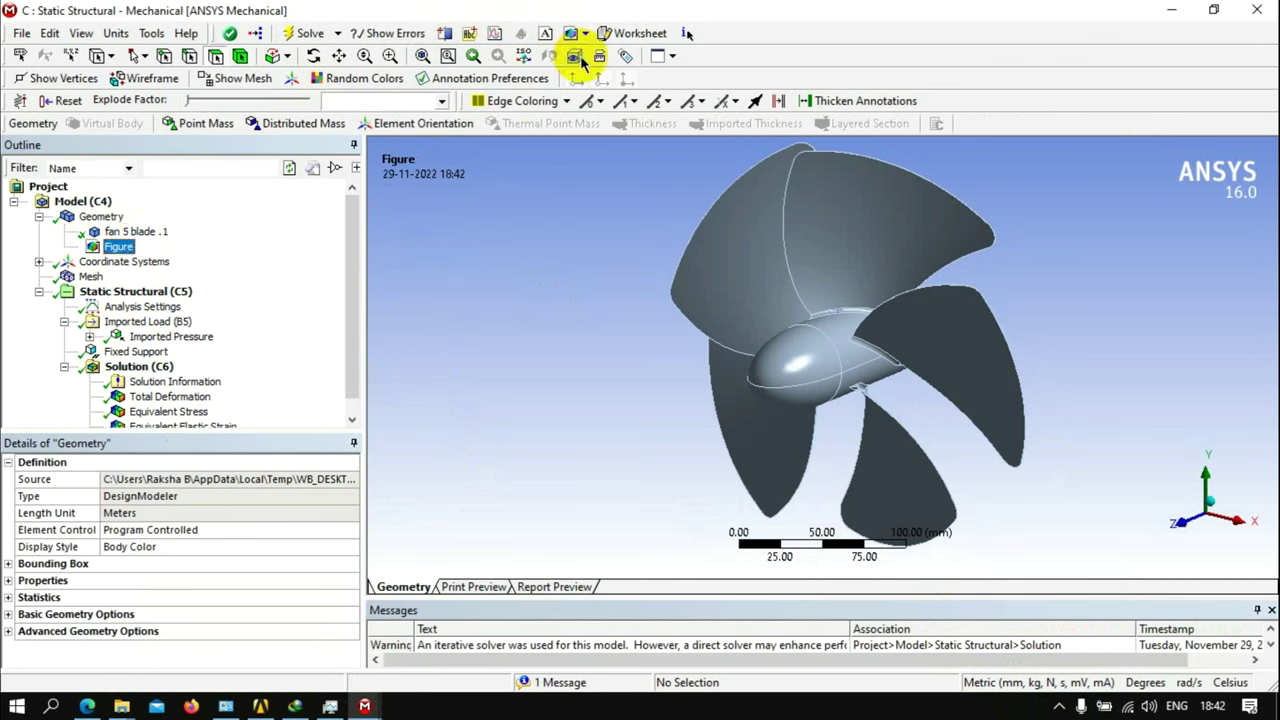
pyautogui.click(90, 276)
pyautogui.click(572, 36)
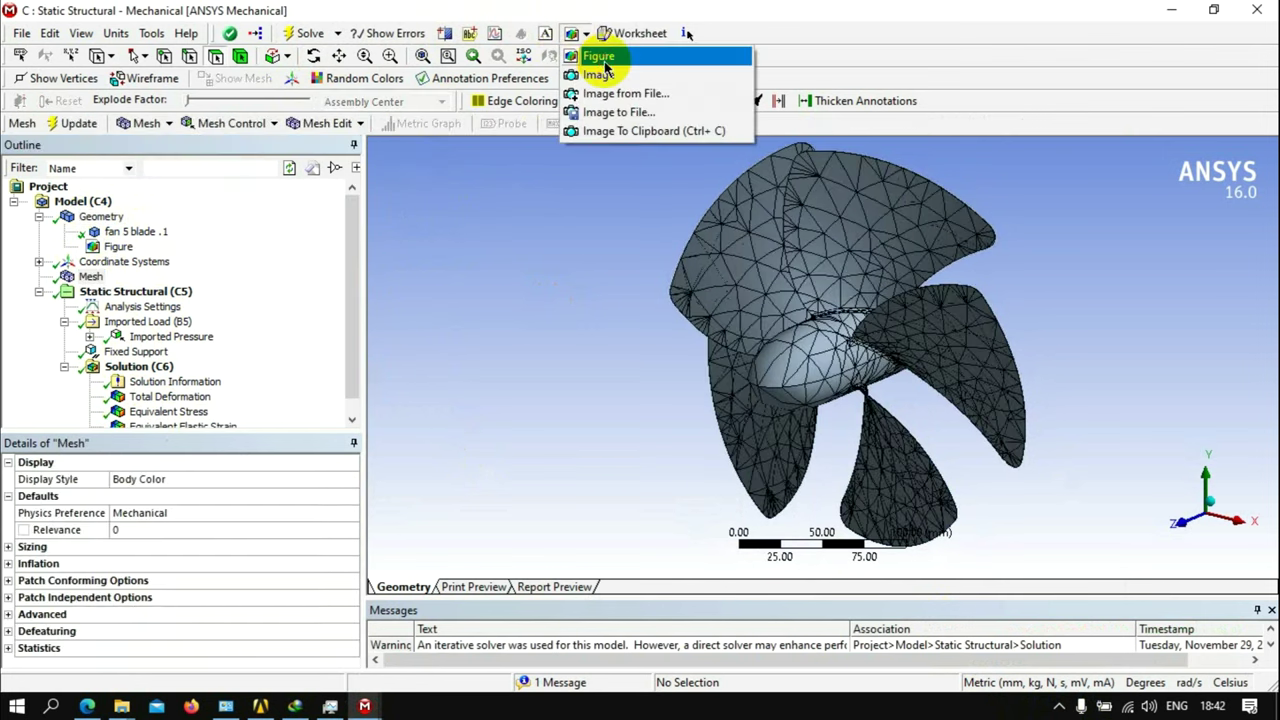
pyautogui.click(600, 56)
pyautogui.click(135, 277)
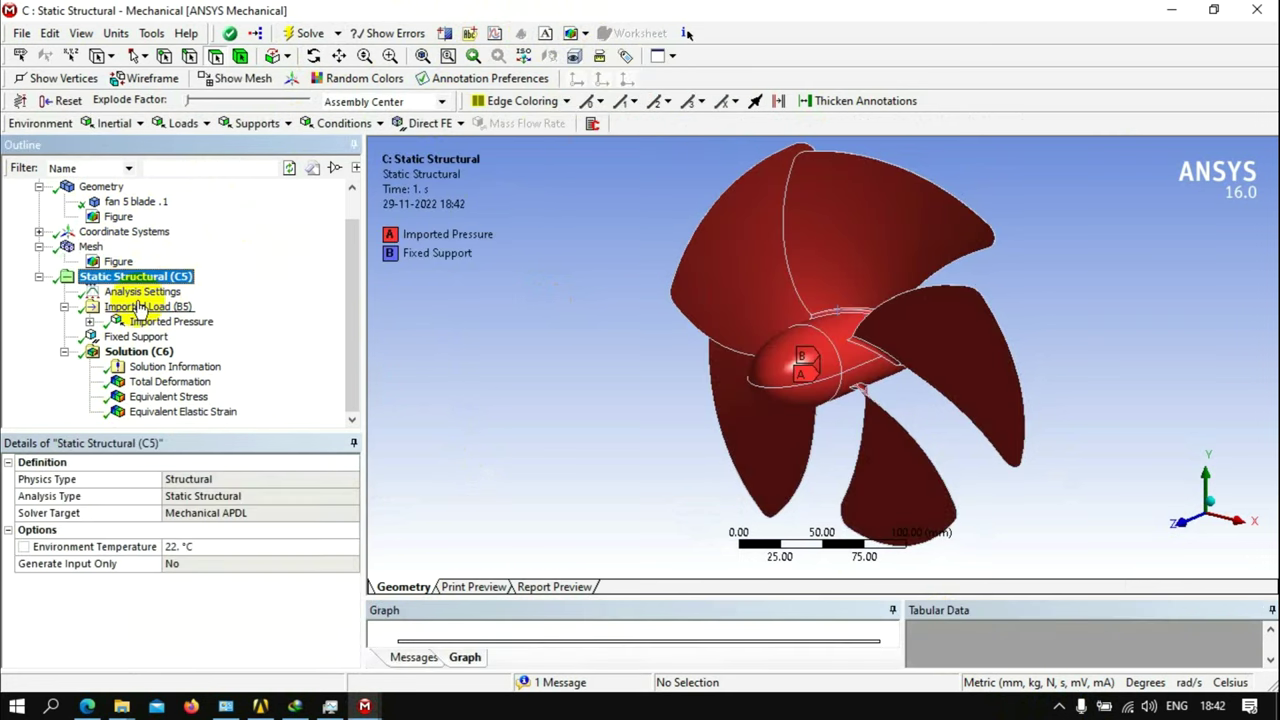
pyautogui.click(135, 336)
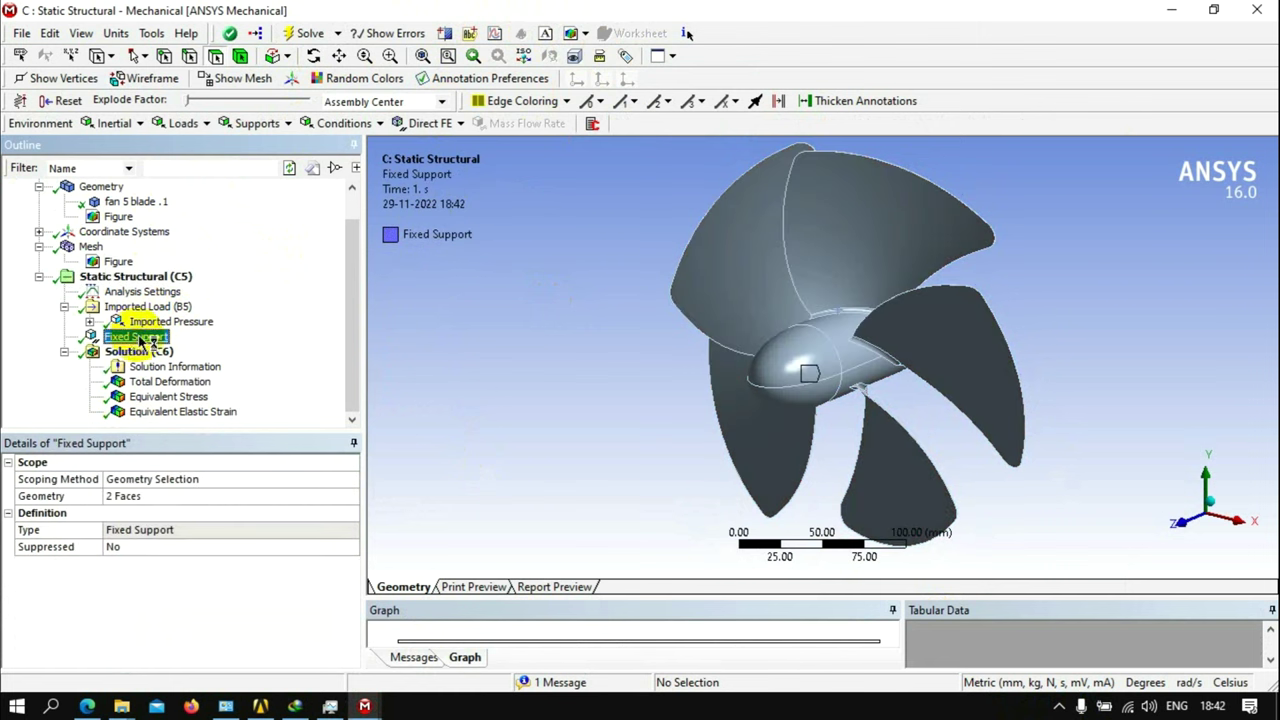
pyautogui.click(572, 33)
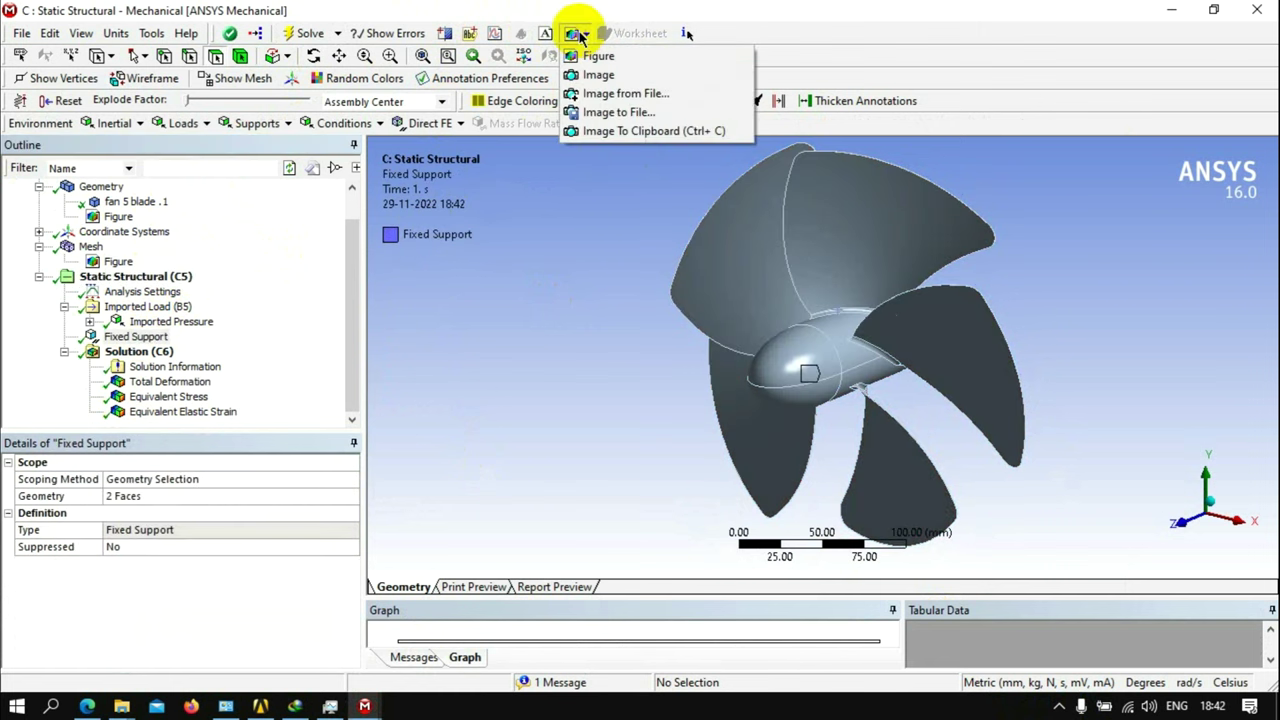
pyautogui.click(595, 52)
# Add Figures for Imported Pressure, Total Deformation and Equivalent Stress, plus an Image for strain
pyautogui.click(170, 321)
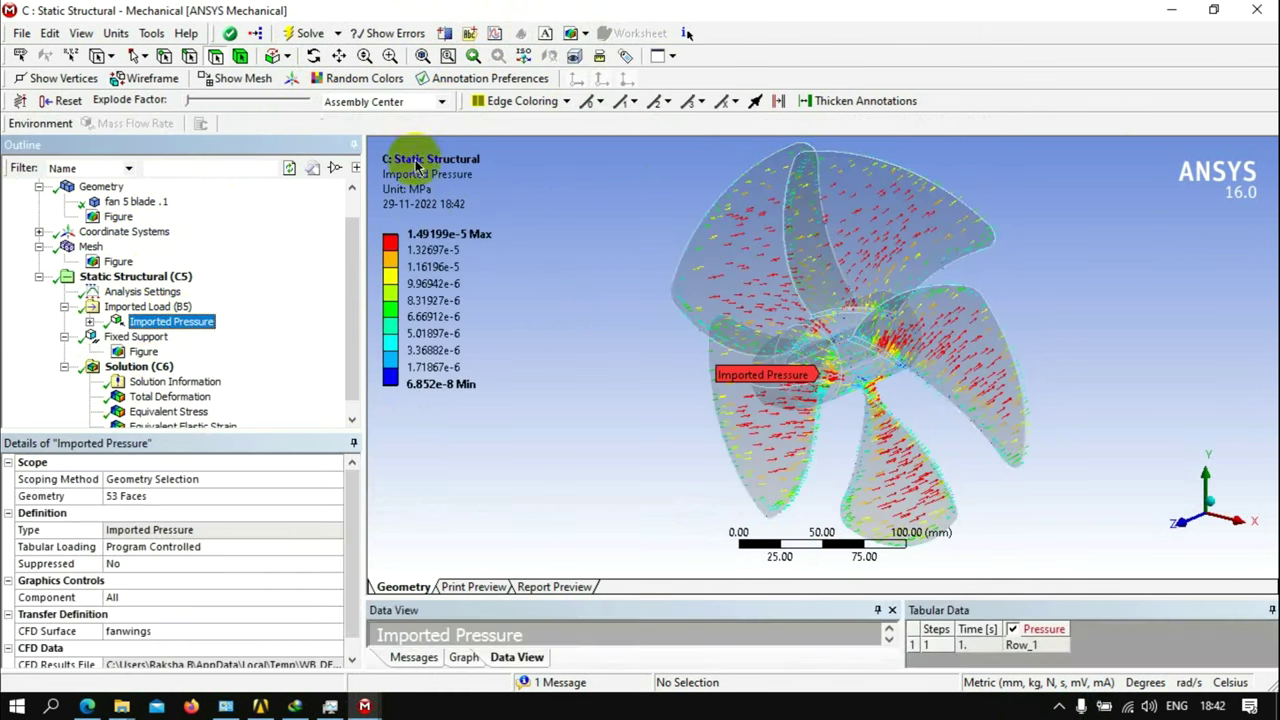
pyautogui.click(570, 36)
pyautogui.click(575, 55)
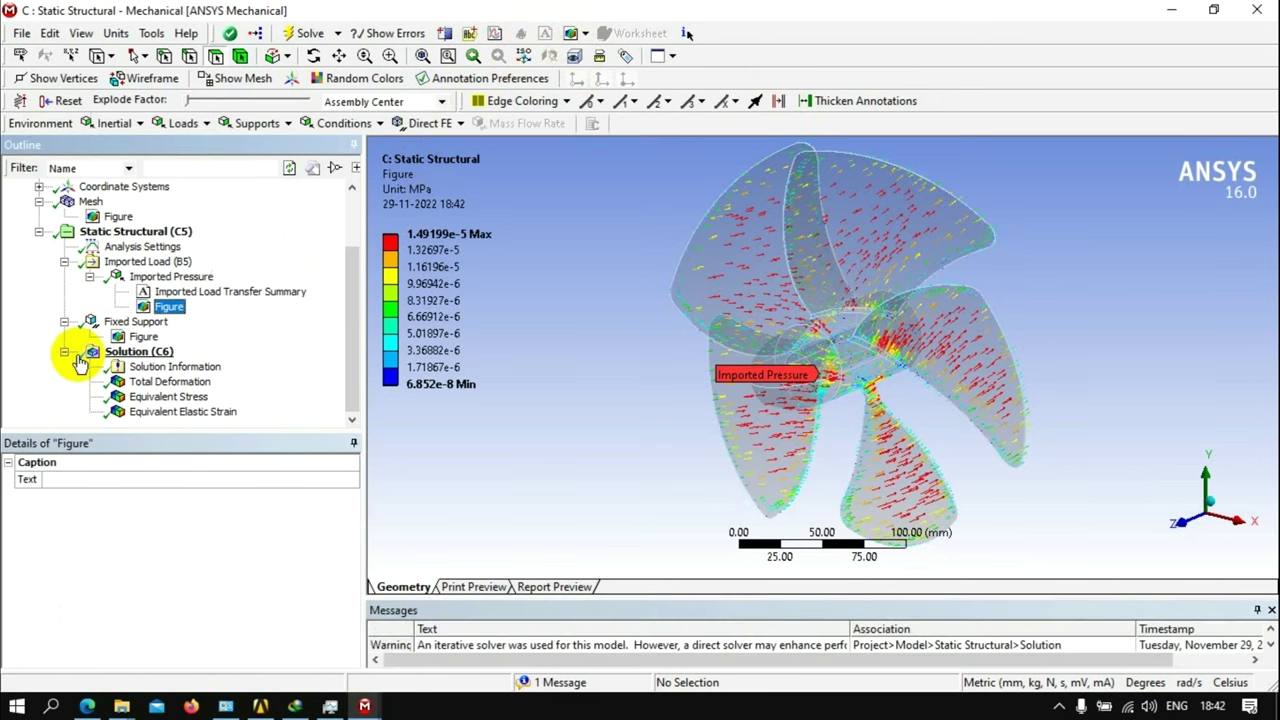
pyautogui.click(145, 381)
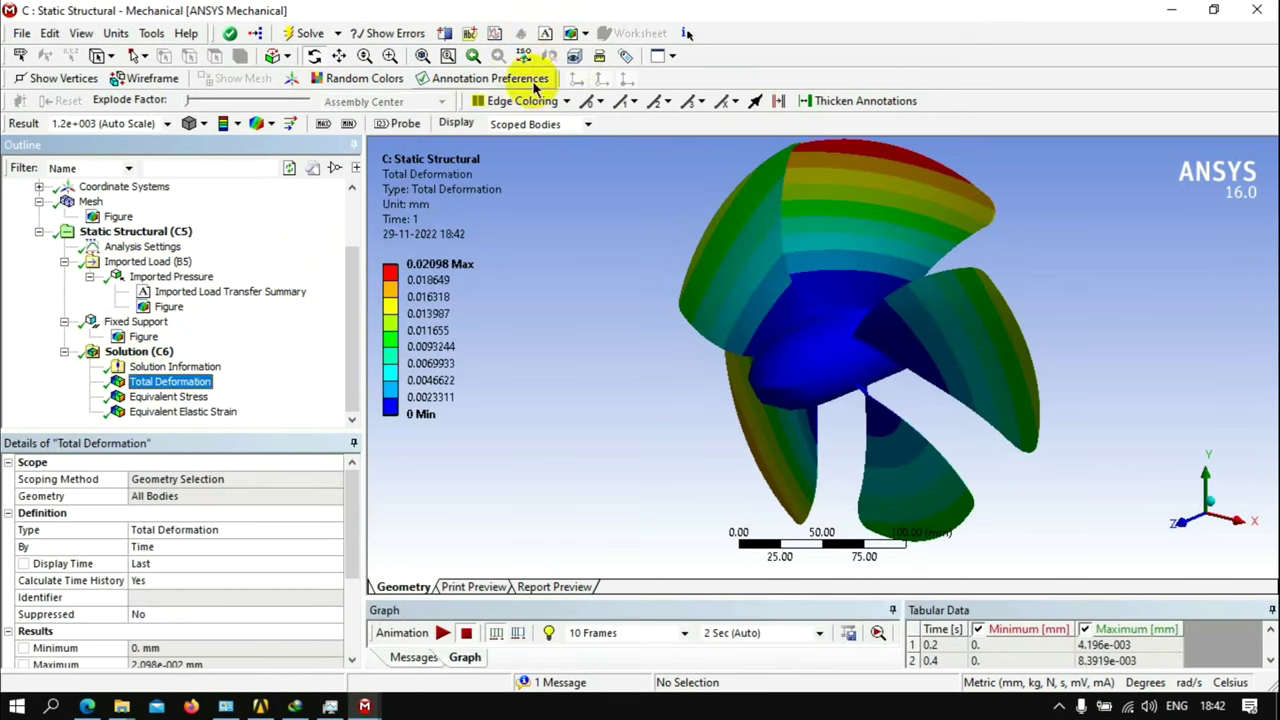
pyautogui.click(572, 33)
pyautogui.click(588, 57)
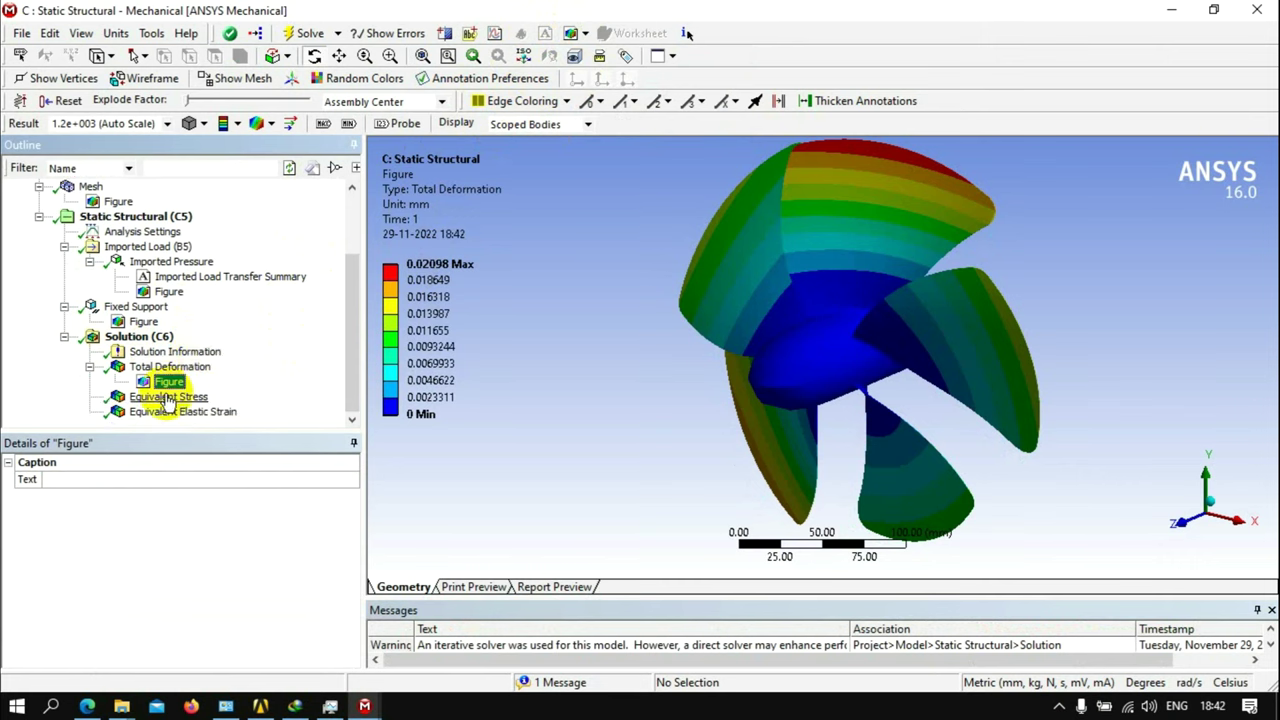
pyautogui.click(168, 396)
pyautogui.click(572, 33)
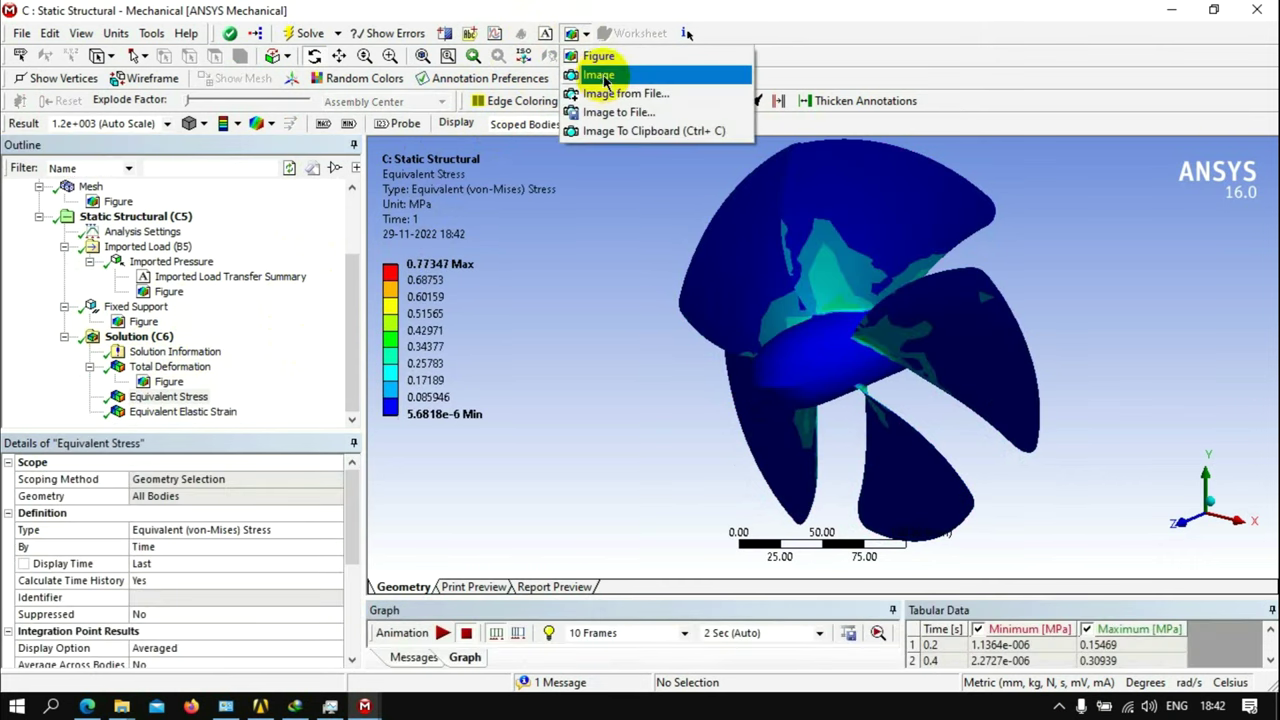
pyautogui.click(616, 61)
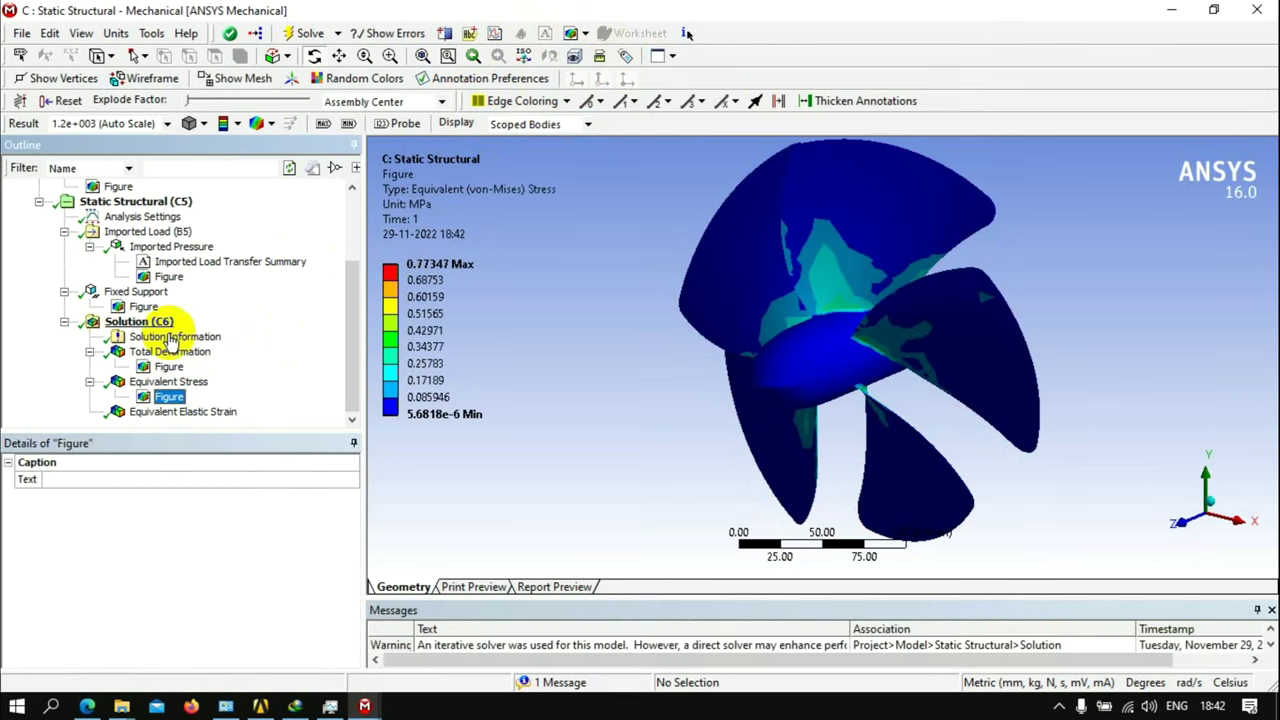
pyautogui.click(183, 411)
pyautogui.click(572, 33)
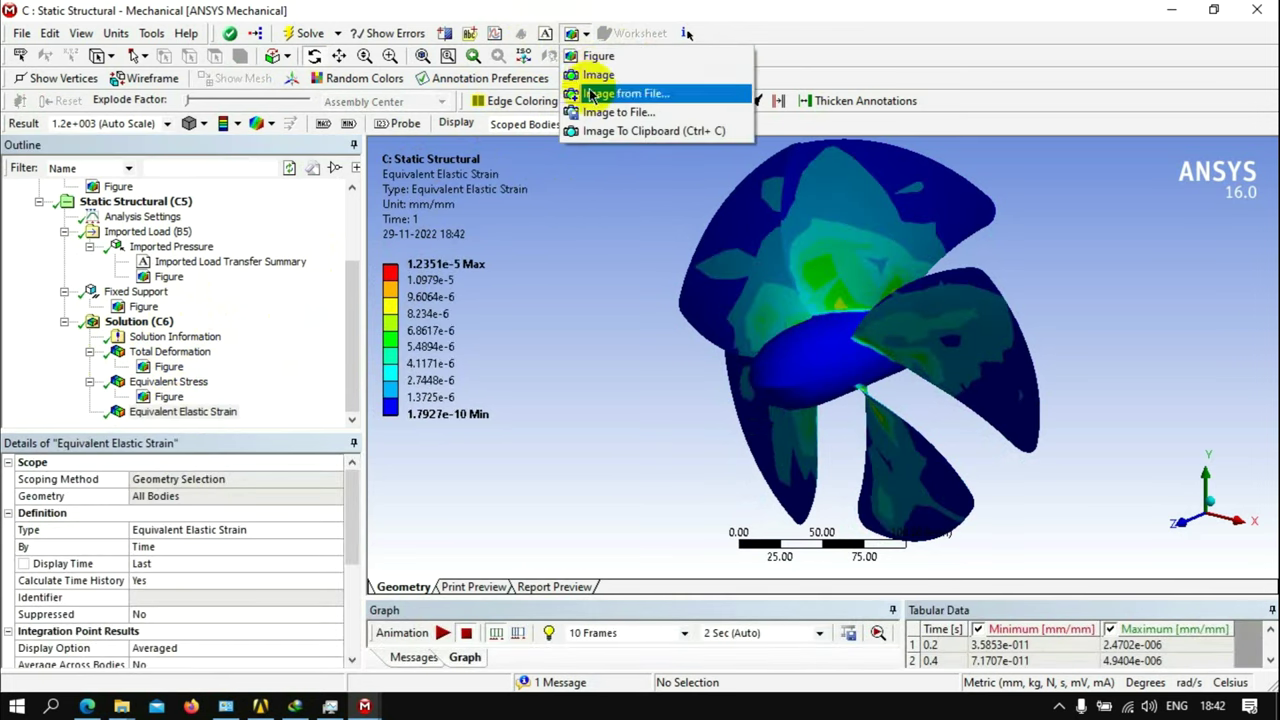
pyautogui.click(590, 52)
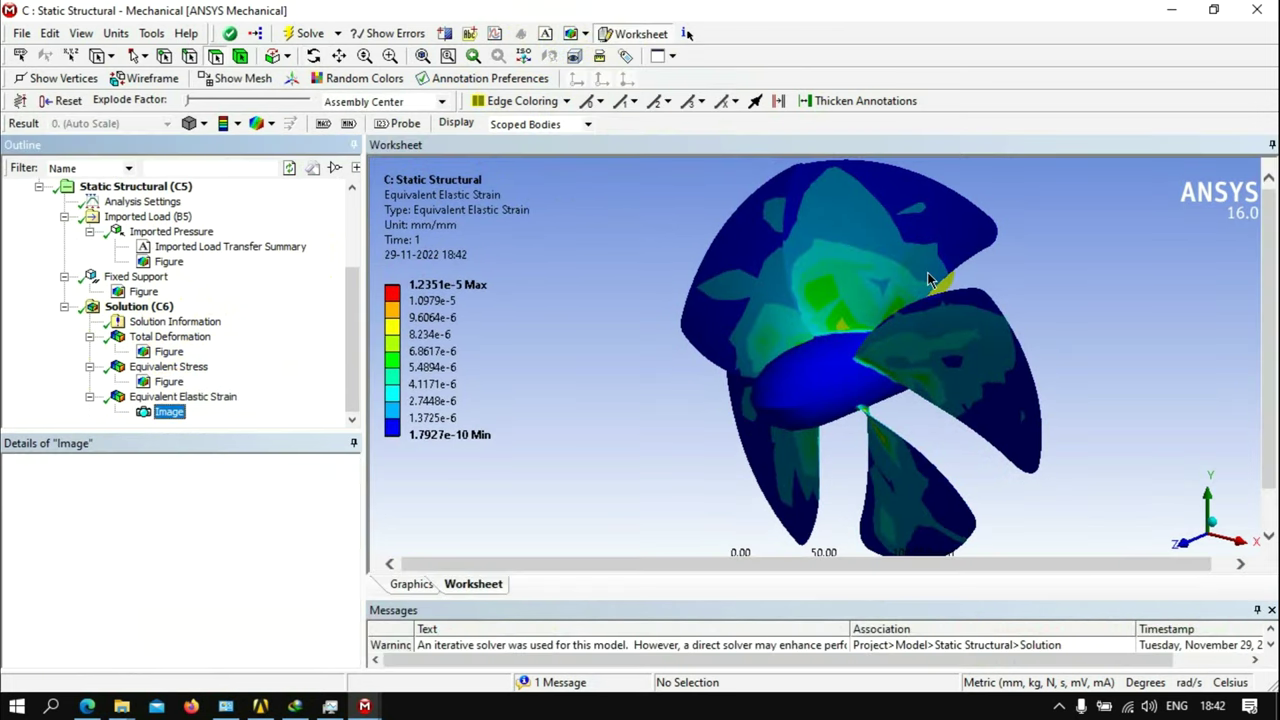
pyautogui.click(125, 311)
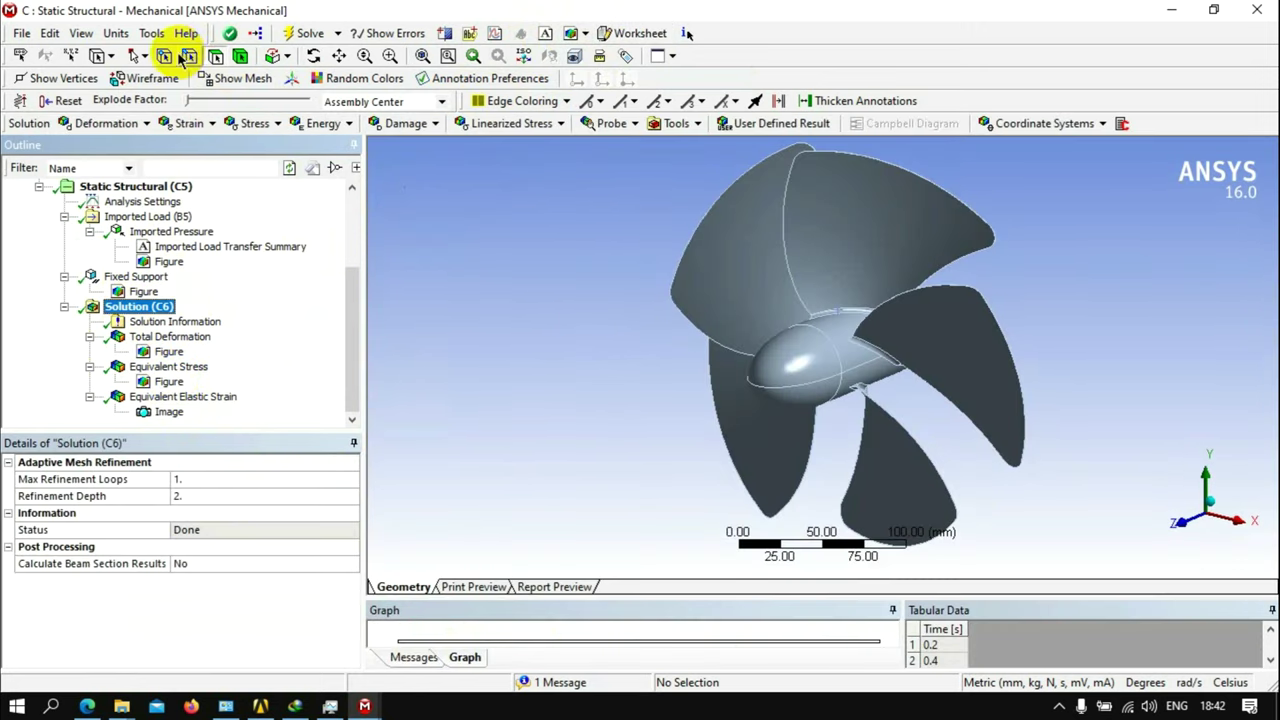
# Create a Total Deformation result on a blade edge, convert it to a path result, and evaluate
pyautogui.click(930, 275)
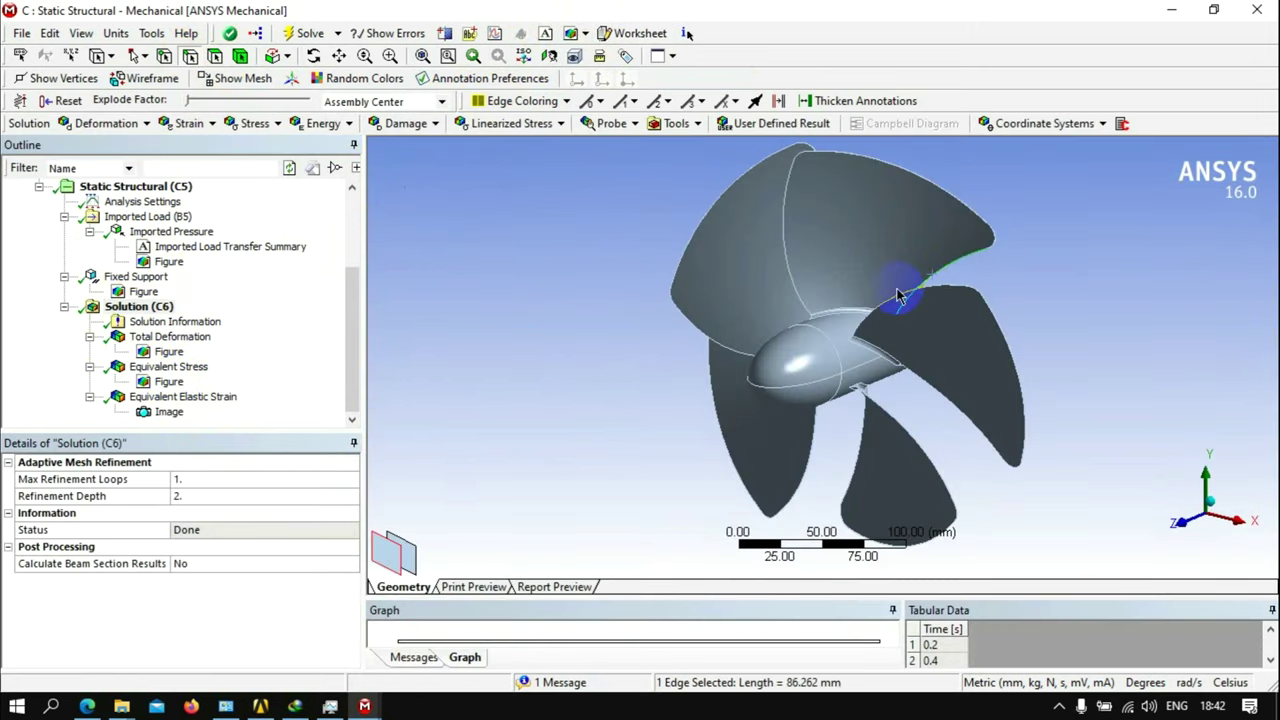
pyautogui.click(100, 123)
pyautogui.click(130, 142)
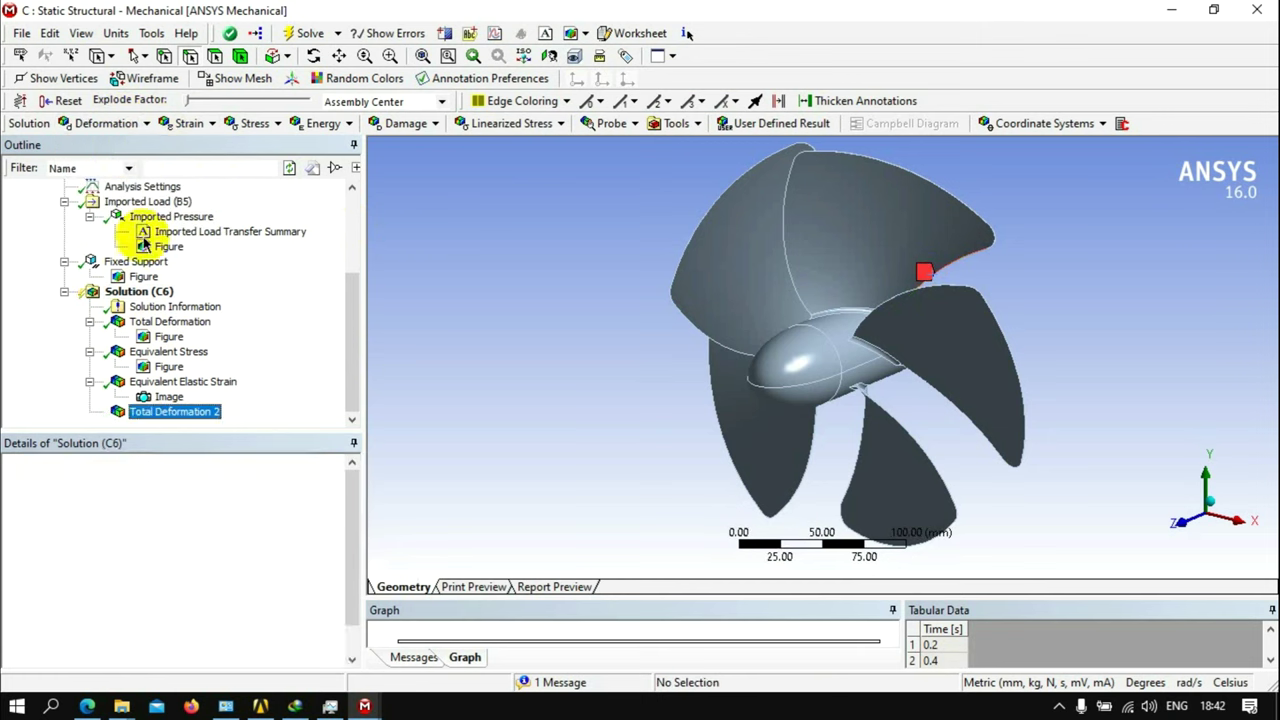
pyautogui.rightClick(138, 412)
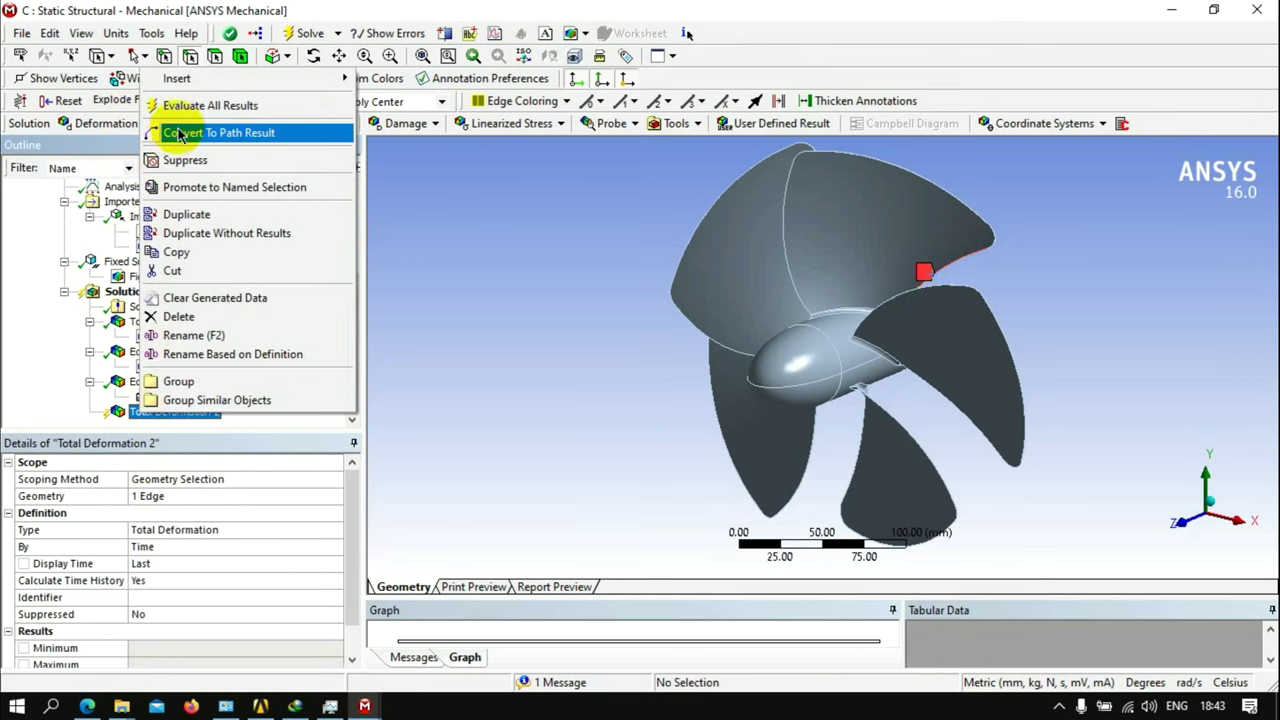
pyautogui.click(60, 172)
pyautogui.scroll(-1, 233, 198)
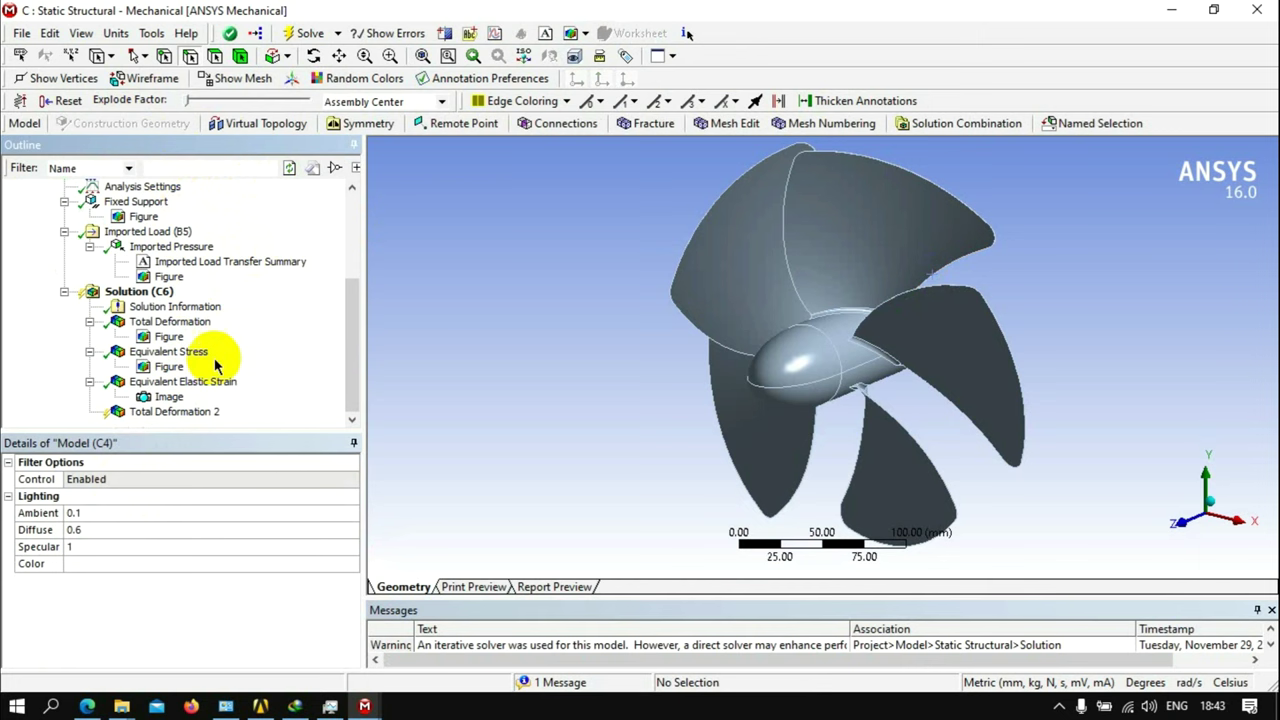
pyautogui.rightClick(172, 412)
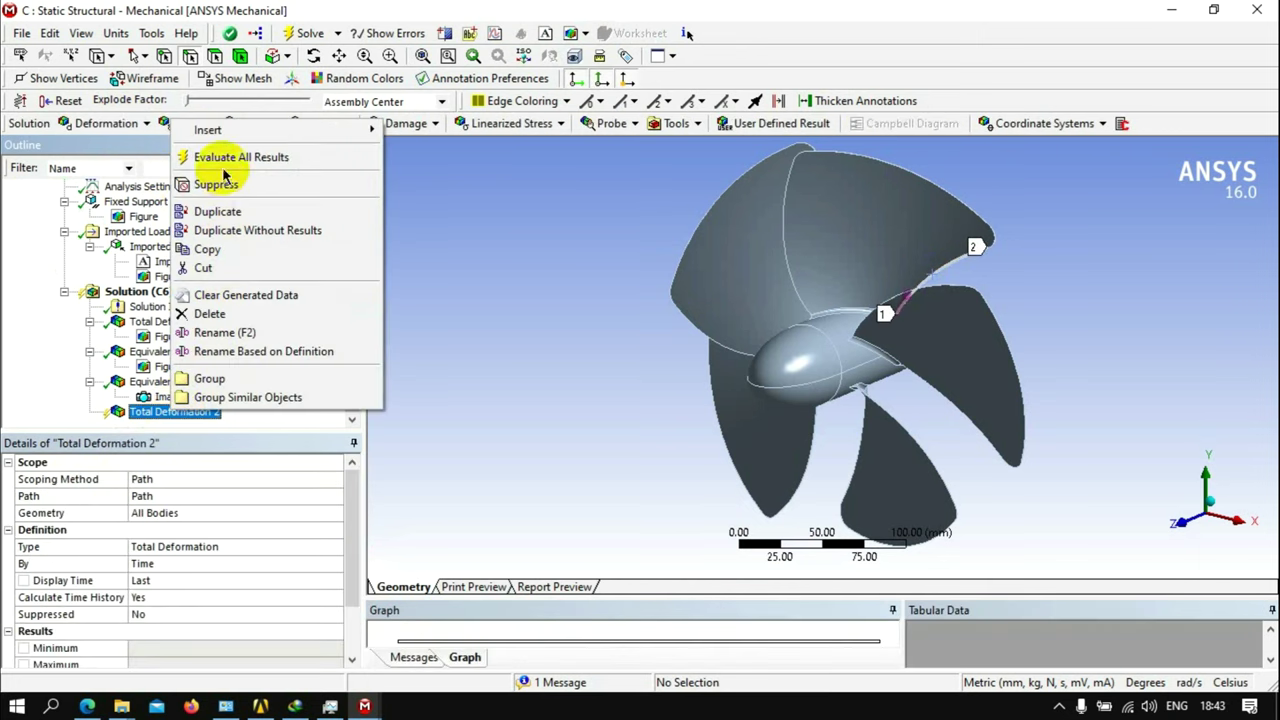
pyautogui.click(210, 157)
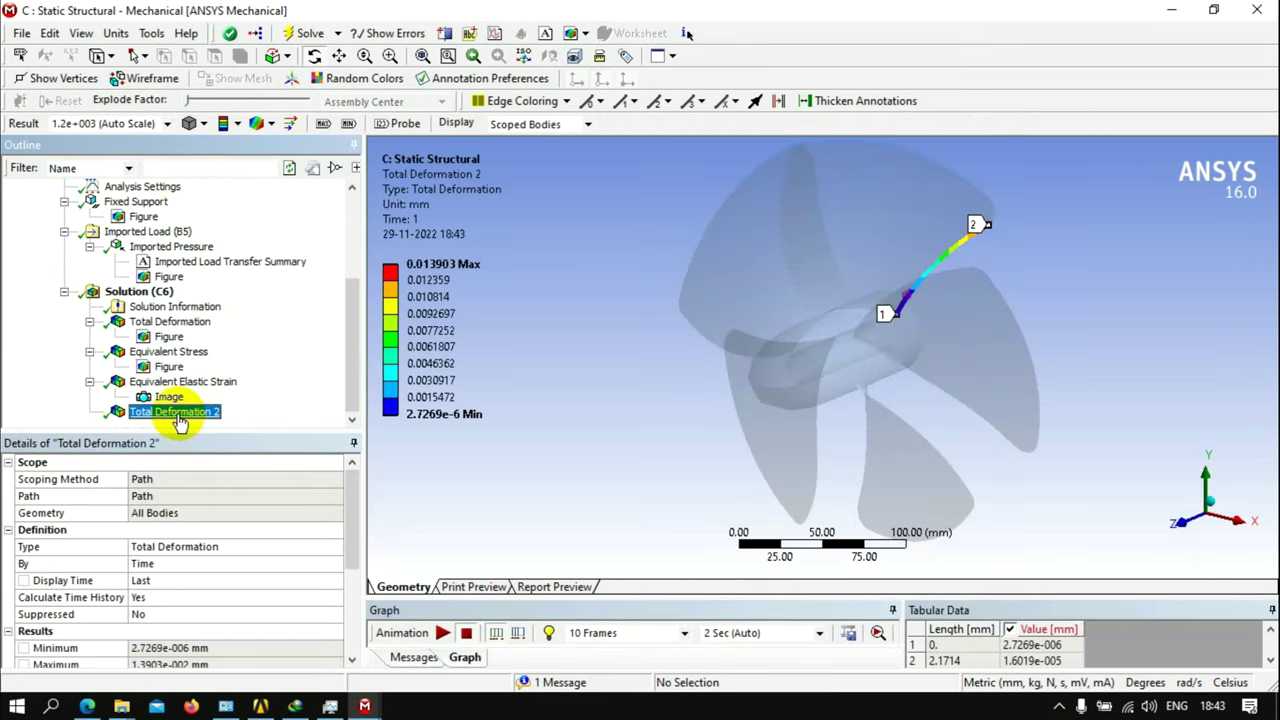
# Attach a Figure to the path Total Deformation 2 result (max 0.013903 mm)
pyautogui.moveTo(500, 597)
pyautogui.mouseDown()
pyautogui.moveTo(510, 287)
pyautogui.moveTo(508, 622)
pyautogui.mouseUp()
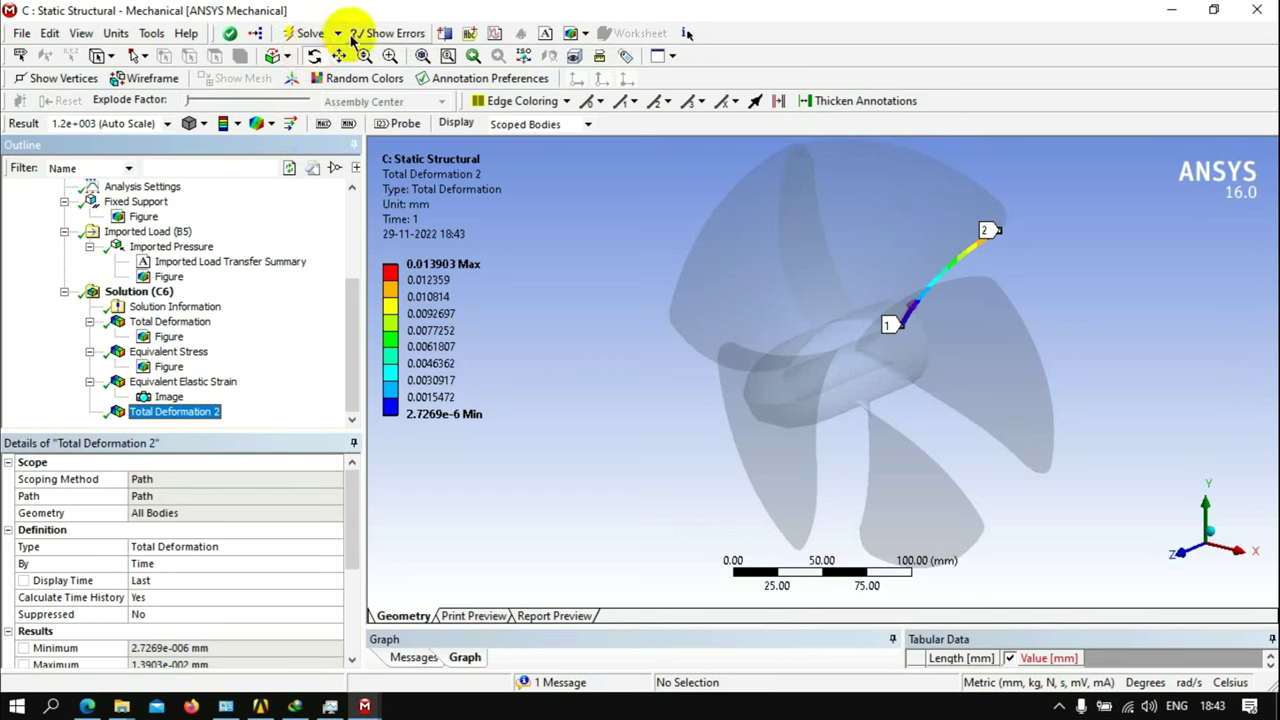
pyautogui.click(585, 33)
pyautogui.click(592, 47)
pyautogui.scroll(1, 183, 343)
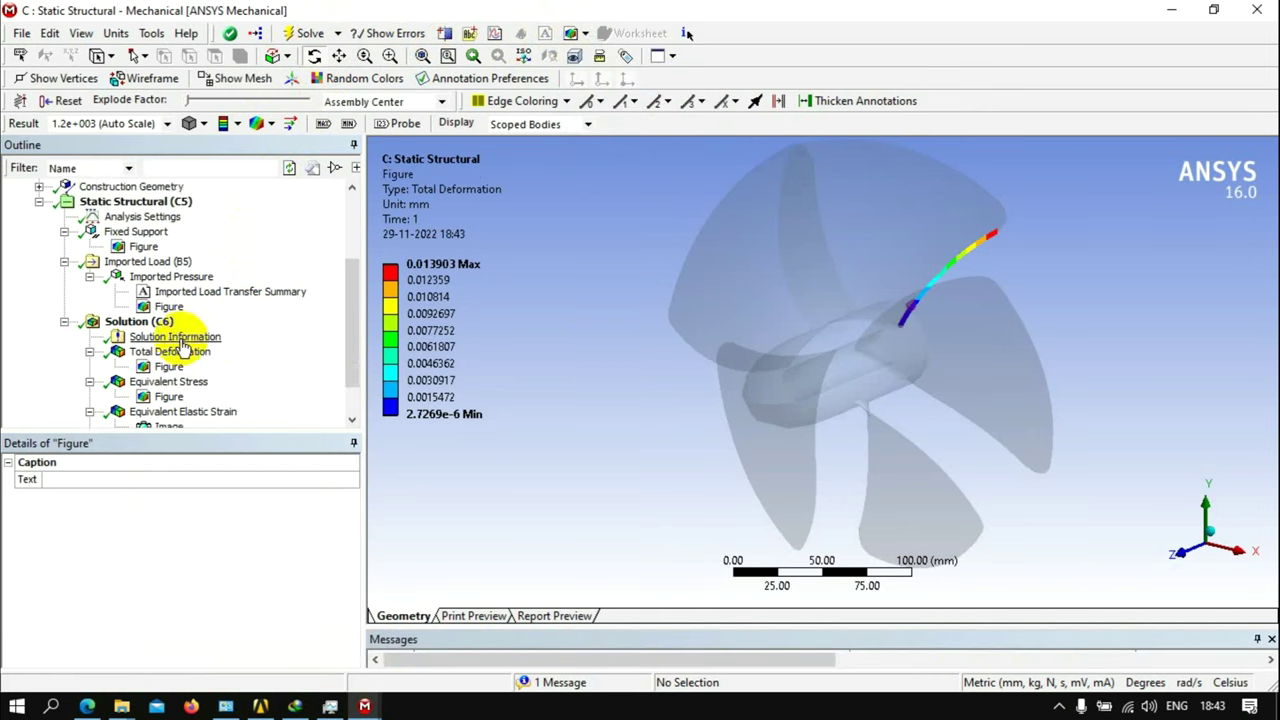
pyautogui.scroll(2, 183, 343)
pyautogui.click(1039, 704)
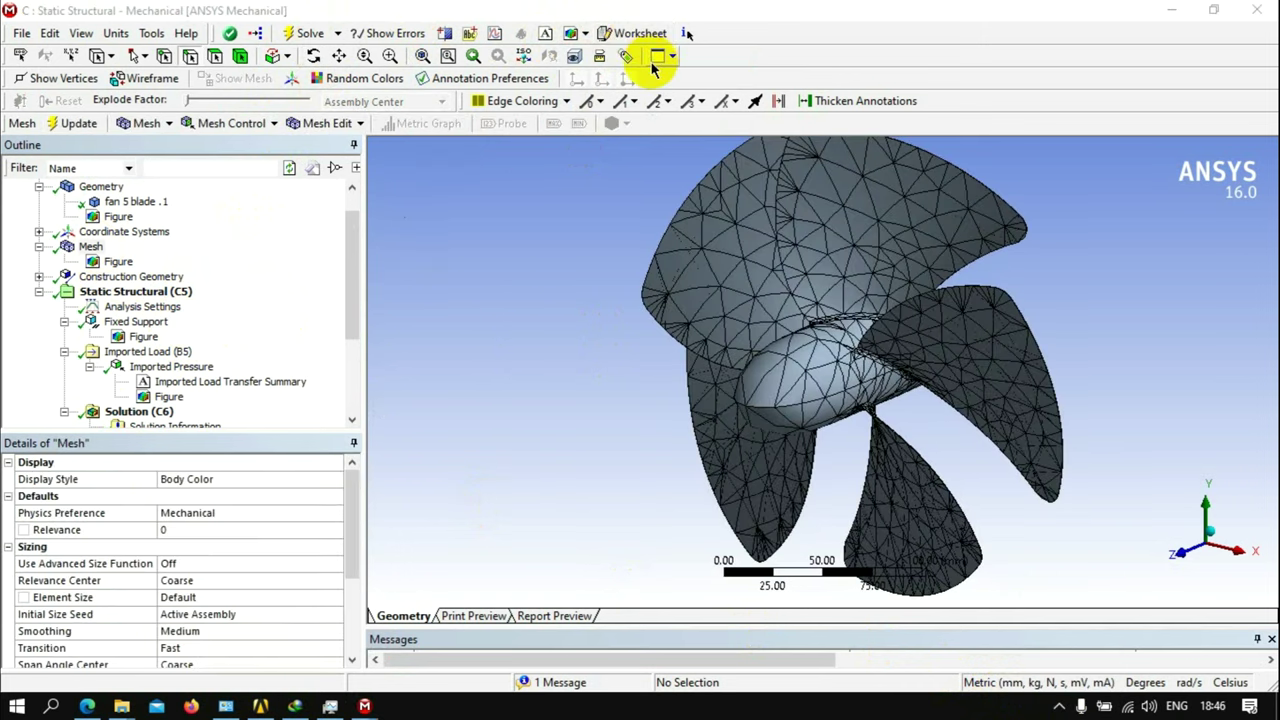
# Generate the Report Preview and scroll through it to the Aluminum Alloy NL material data tables
pyautogui.click(530, 616)
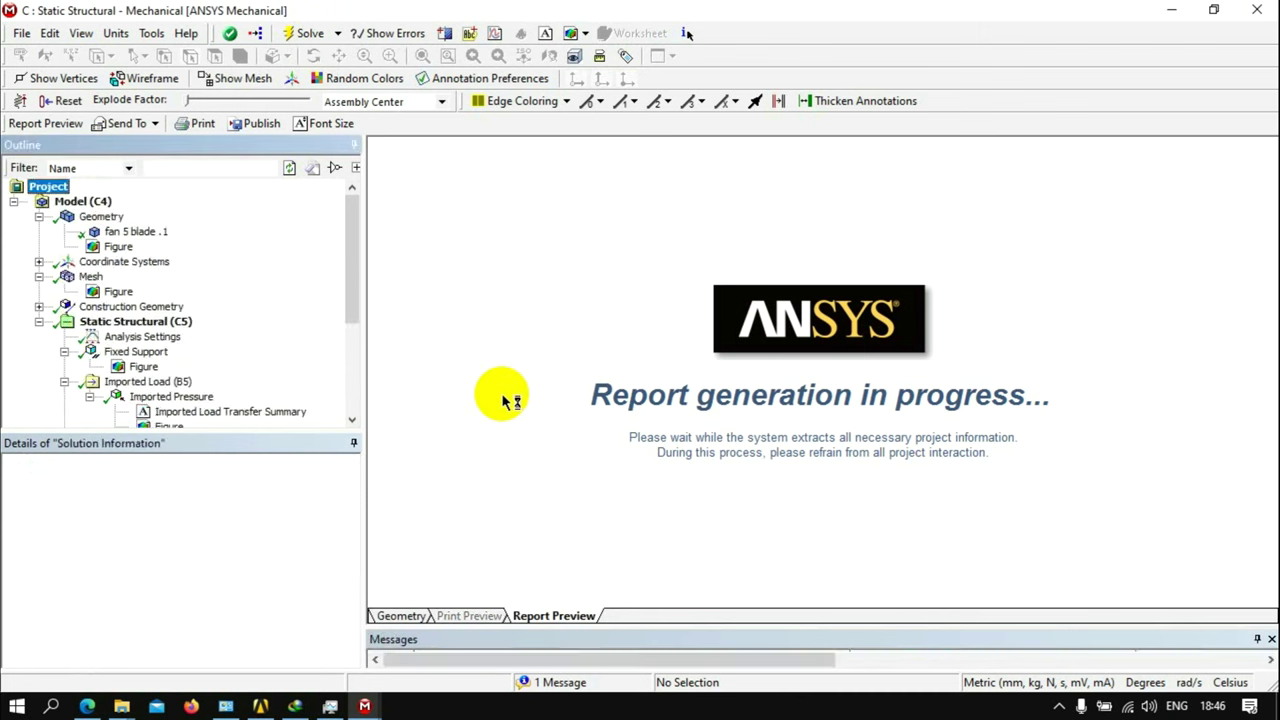
pyautogui.scroll(-5, 503, 400)
pyautogui.scroll(-5, 503, 400)
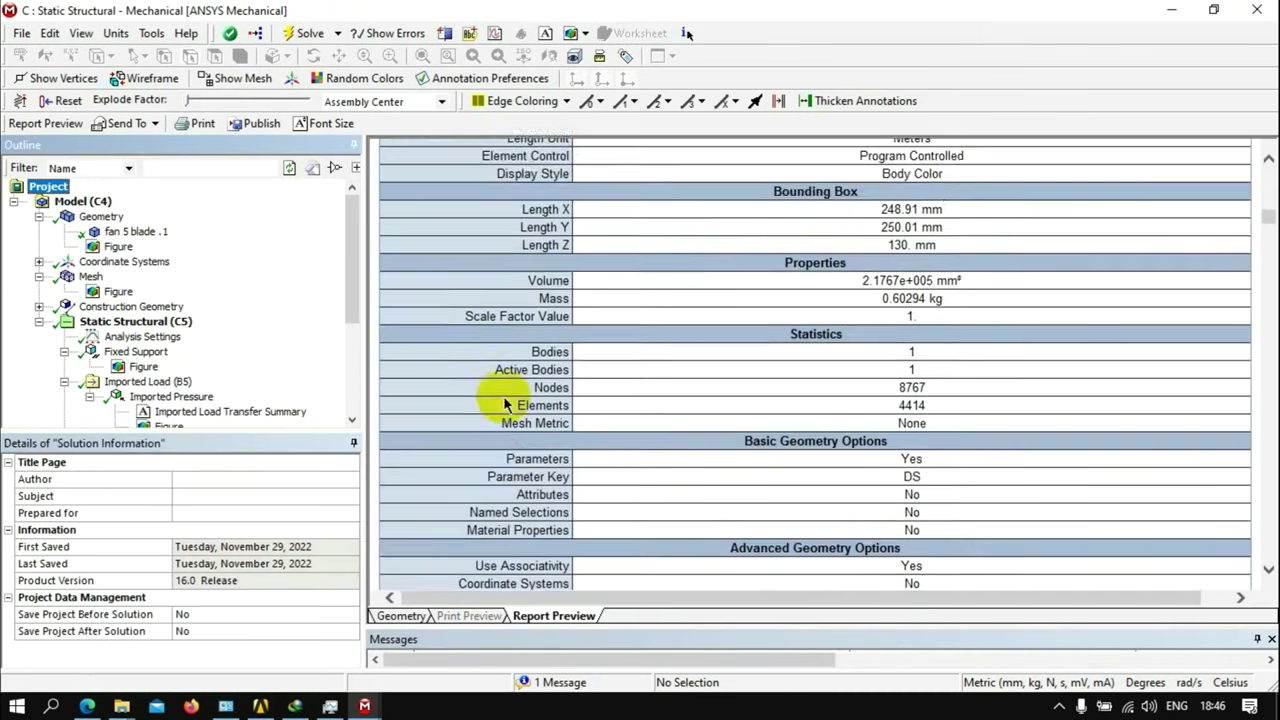
pyautogui.scroll(-5, 503, 400)
pyautogui.scroll(-5, 503, 400)
pyautogui.scroll(-5, 503, 400)
pyautogui.scroll(-5, 503, 400)
pyautogui.scroll(-5, 503, 400)
pyautogui.scroll(-5, 503, 400)
pyautogui.scroll(-5, 503, 403)
pyautogui.scroll(-5, 503, 403)
pyautogui.scroll(-5, 503, 403)
pyautogui.scroll(-5, 503, 405)
pyautogui.scroll(-5, 503, 410)
pyautogui.scroll(-5, 503, 410)
pyautogui.scroll(-5, 503, 412)
pyautogui.scroll(-5, 503, 415)
pyautogui.scroll(-5, 503, 415)
pyautogui.scroll(-5, 503, 415)
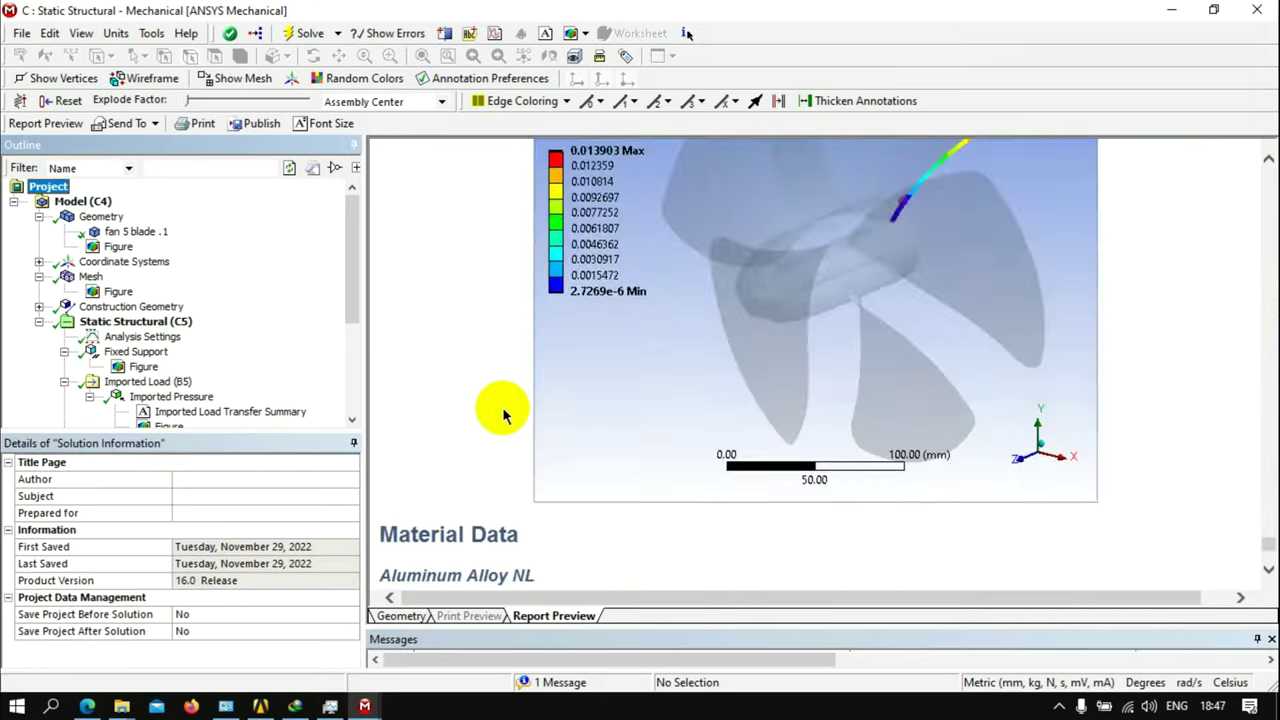
pyautogui.scroll(-5, 503, 415)
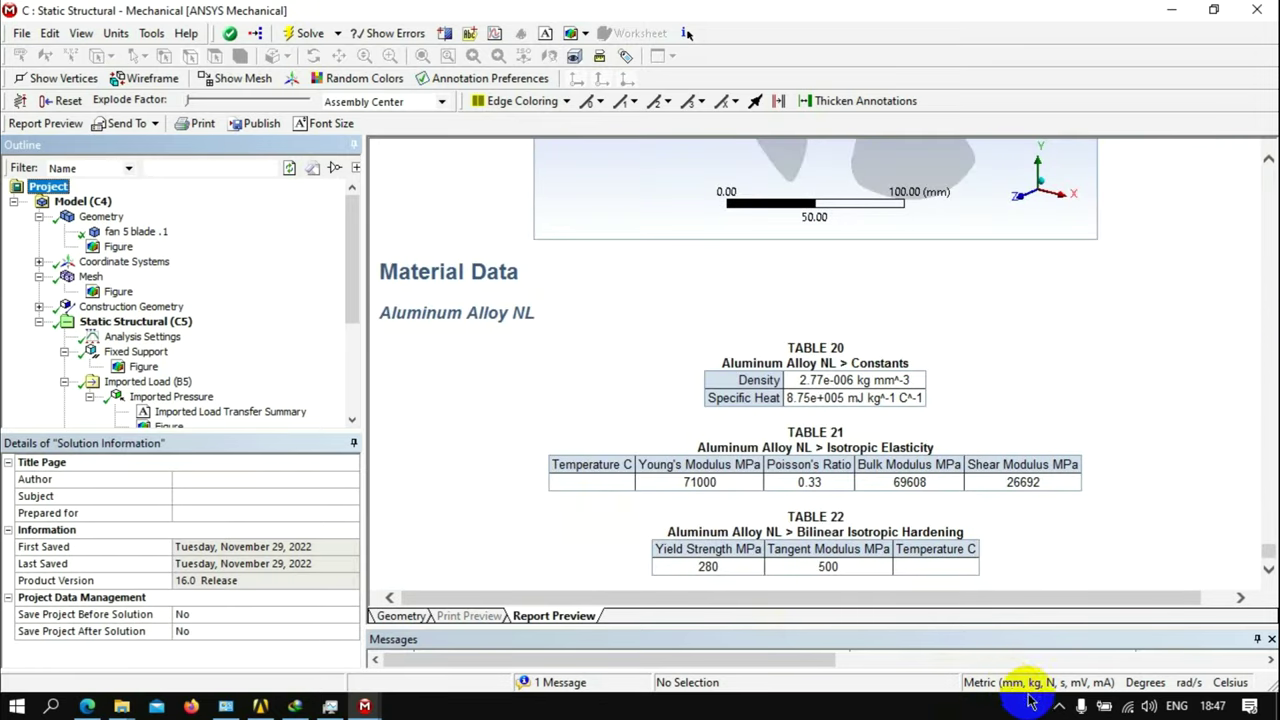